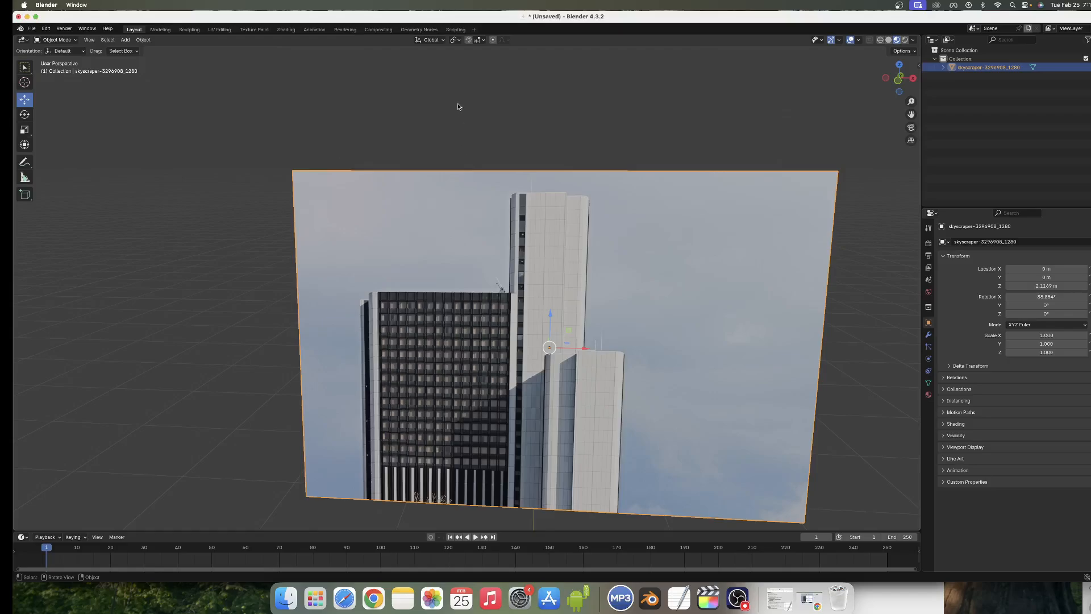
- Switch the skyscraper image plane from Object Mode to Edit Mode
left_click(479, 219)
scroll(609, 253, "right", 3)
scroll(609, 253, "right", 2)
scroll(609, 252, "left", 6)
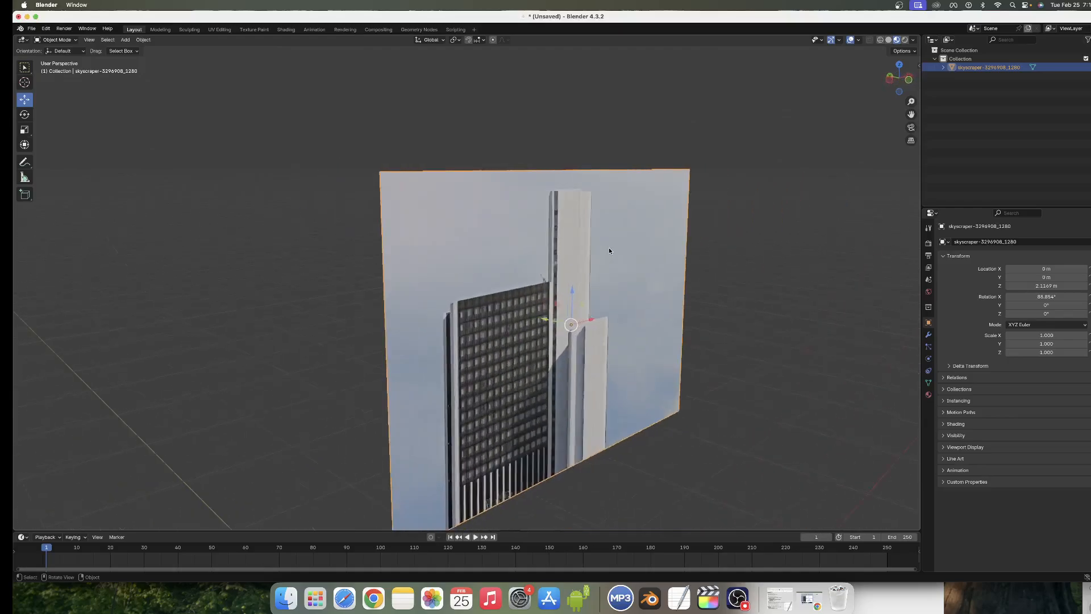
scroll(608, 249, "right", 3)
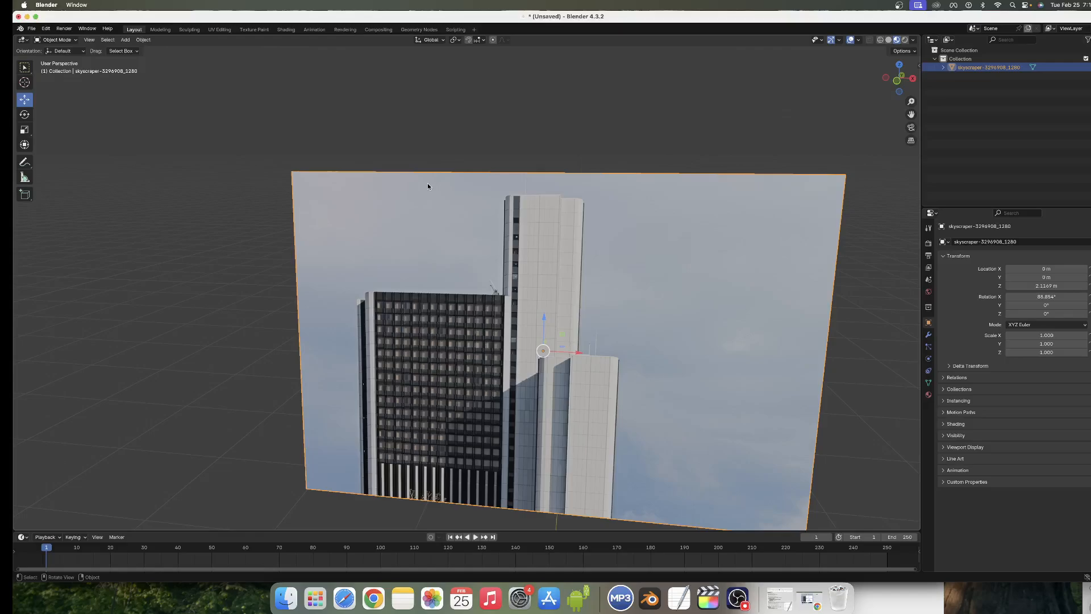
left_click(76, 41)
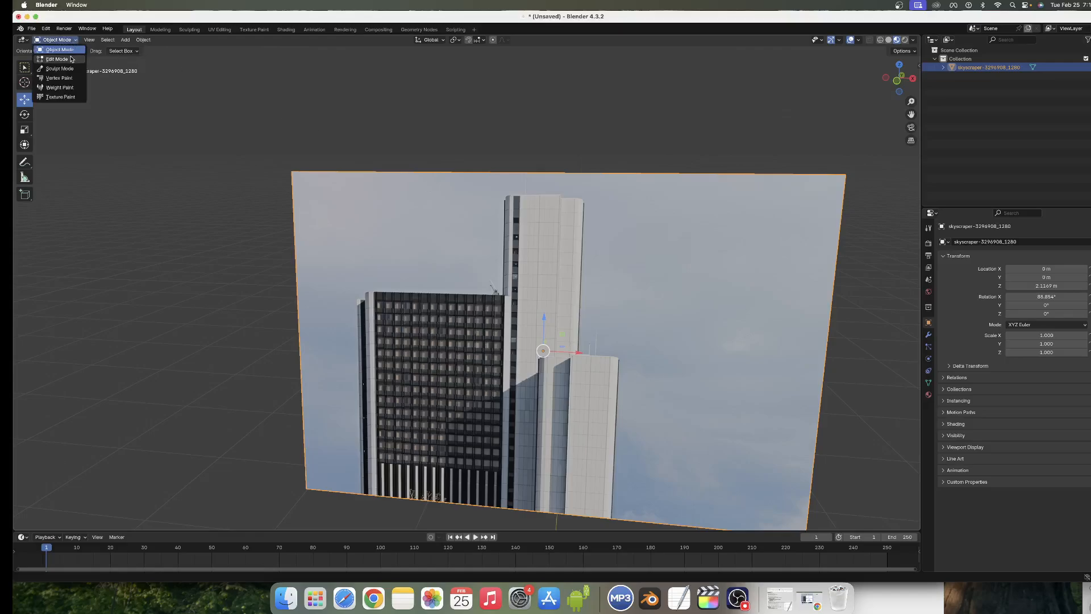
left_click(57, 59)
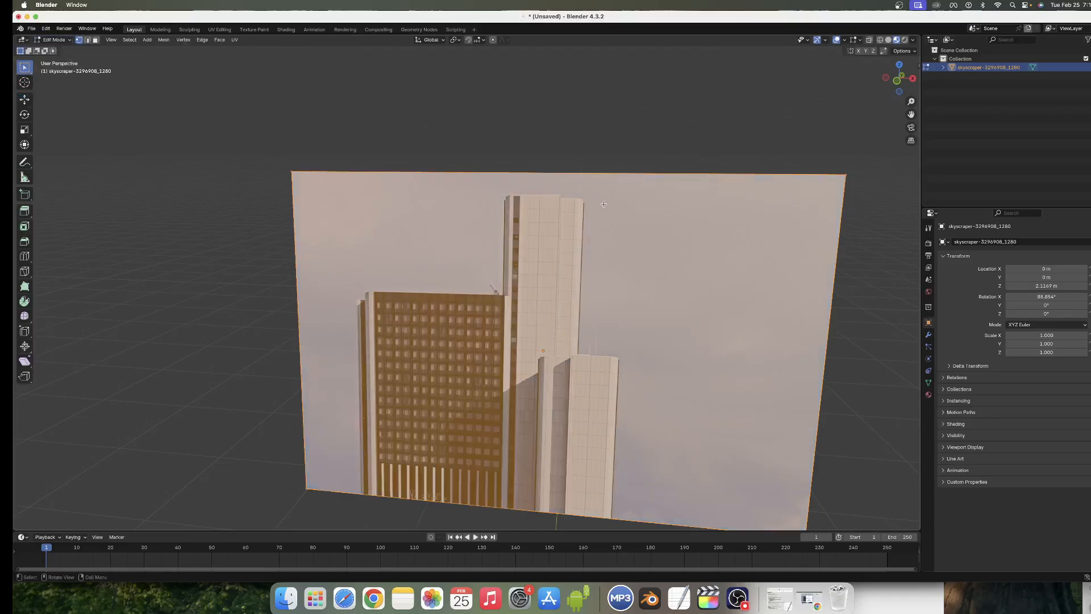
- Select the image plane's corner vertices one at a time, finishing with the upper-left corner
scroll(604, 204, "left", 5)
scroll(603, 204, "right", 2)
scroll(604, 204, "right", 2)
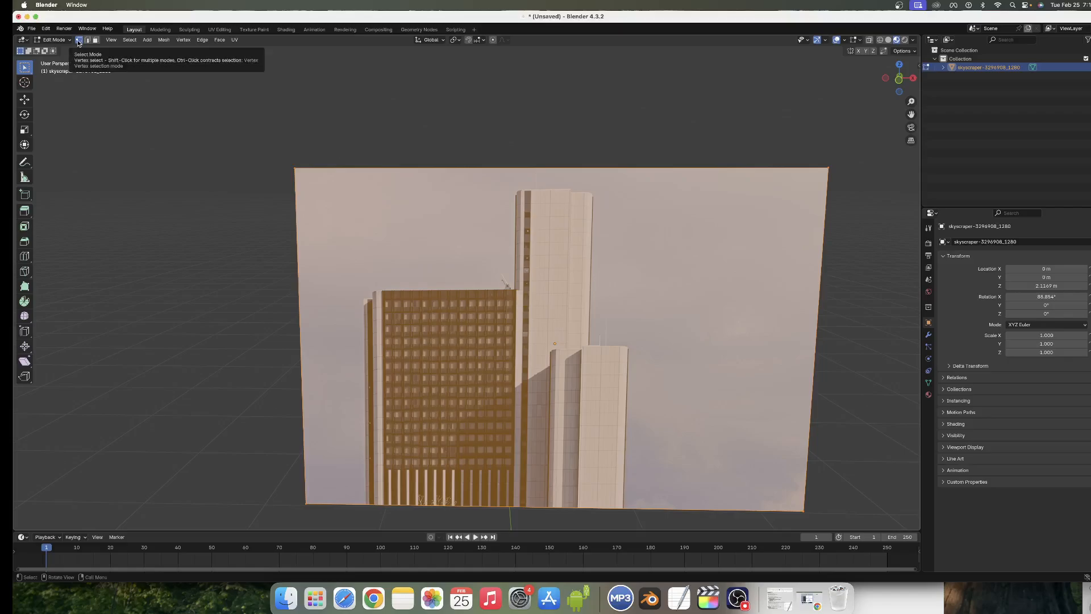
left_click(296, 167)
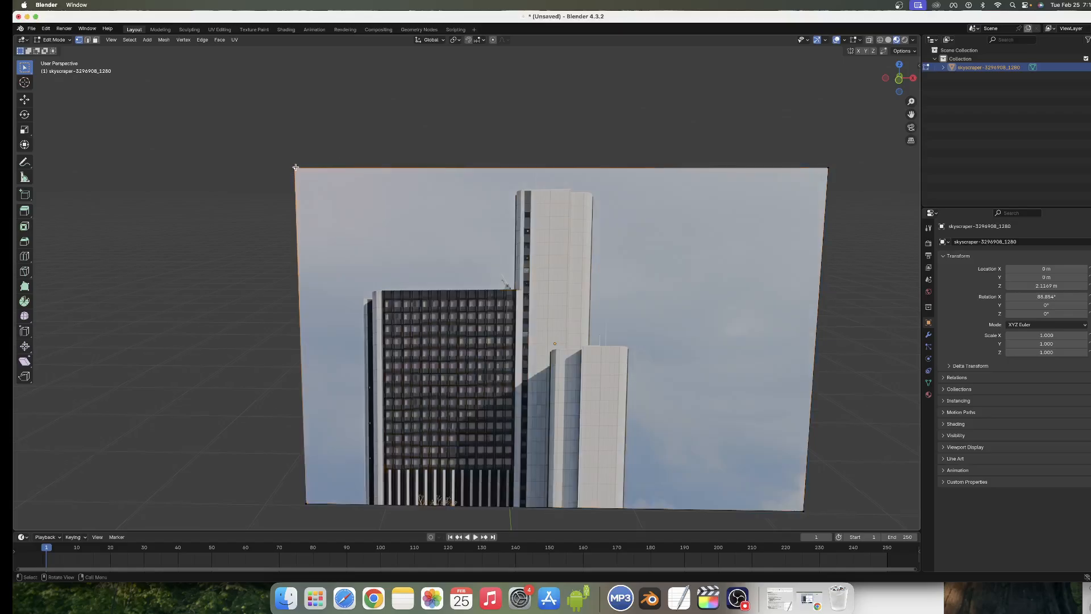
left_click(829, 167)
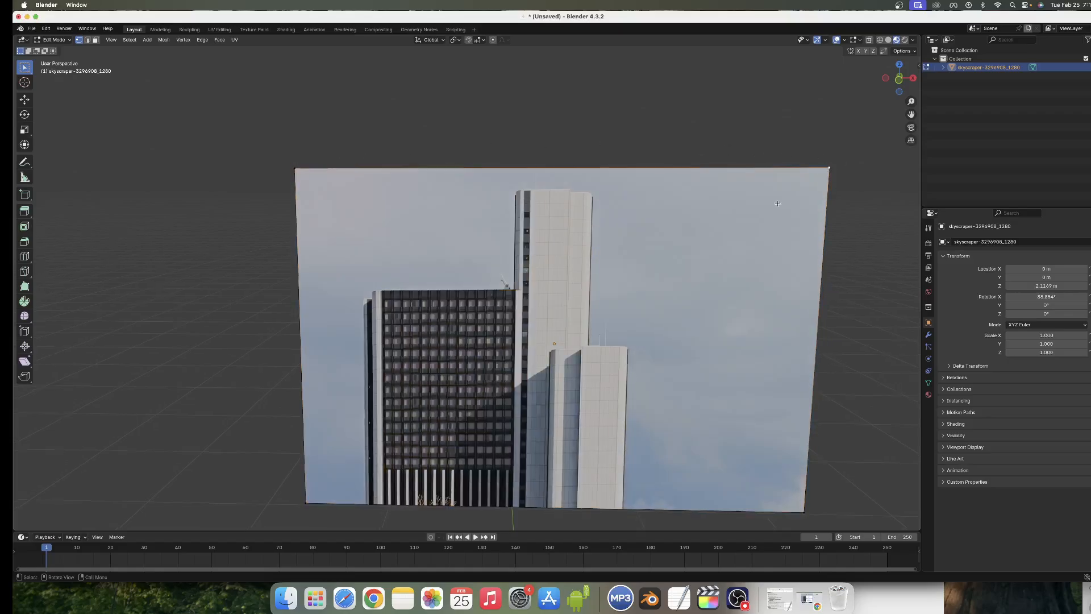
left_click(307, 502)
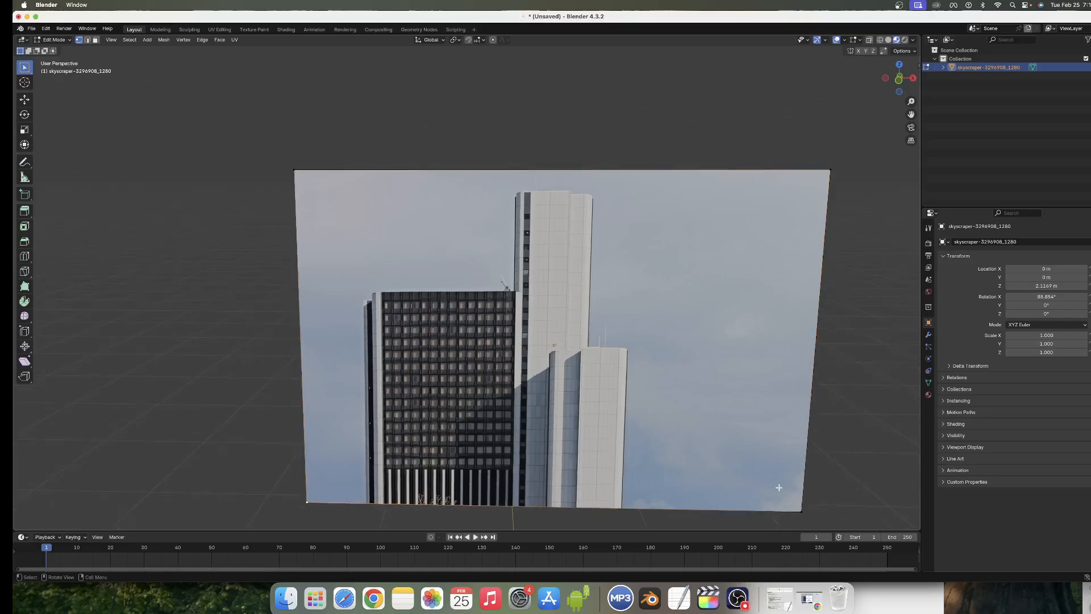
left_click(295, 170)
middle_click_drag(295, 170, 160, 137)
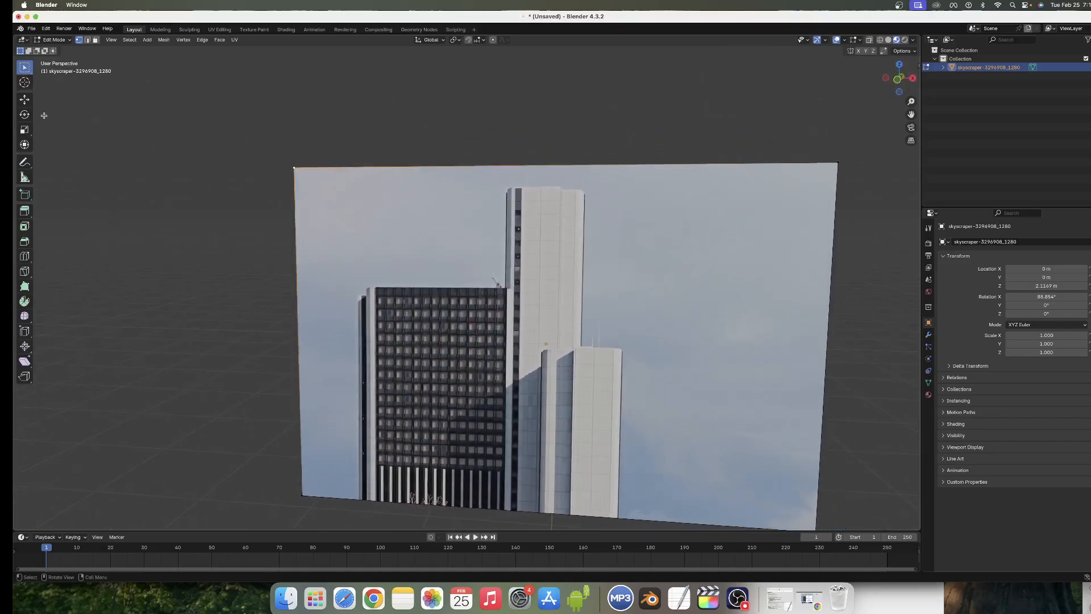
- Try moving the plane's upper-left corner vertex with the Move tool, and undo the move
left_click(24, 99)
middle_click_drag(296, 142, 324, 167)
left_click_drag(338, 171, 442, 137)
left_click(441, 137)
key("ctrl+z")
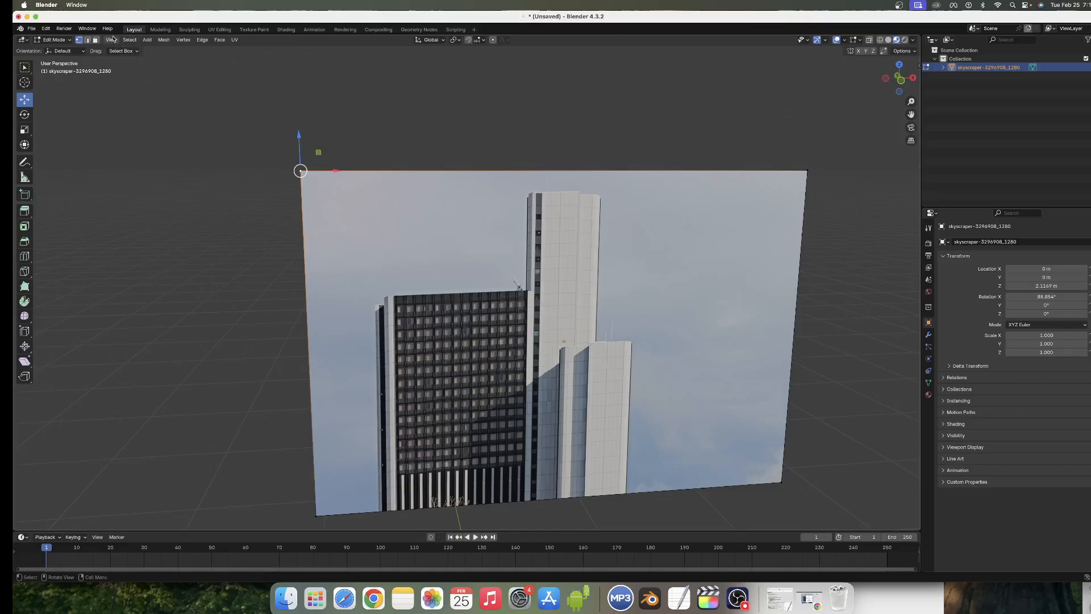
- In edge selection mode, select the plane's top, right and left edges in turn, try moving the left edge, and undo it
left_click(87, 39)
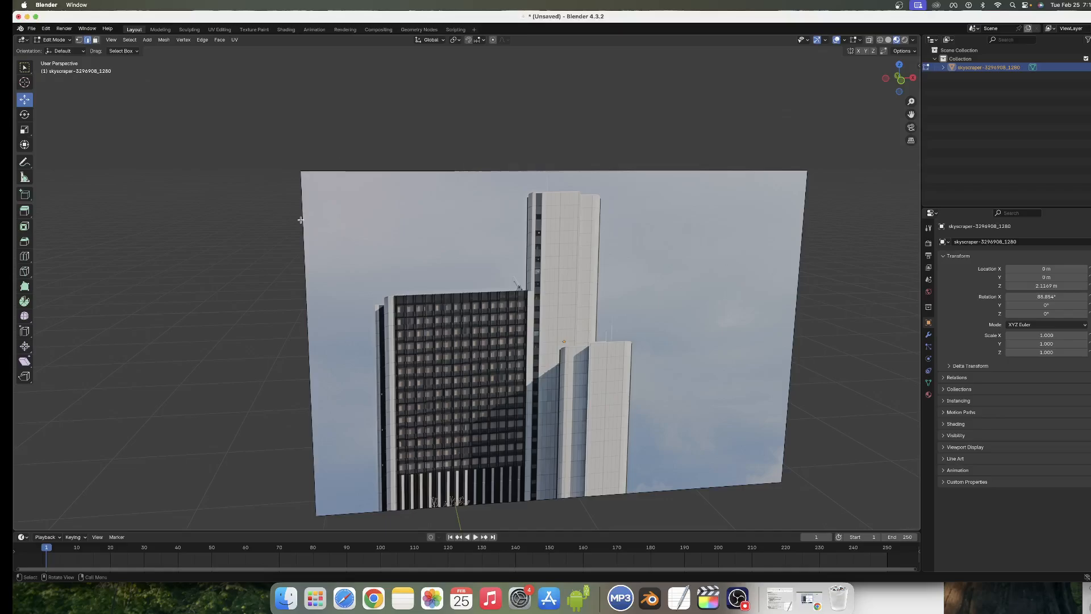
left_click(455, 172)
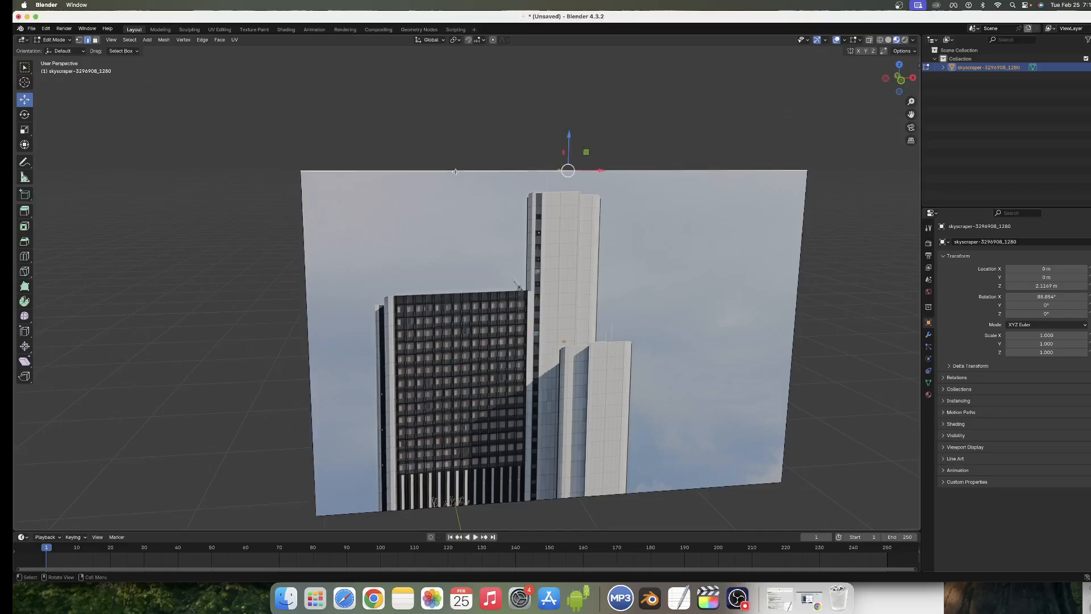
left_click(797, 280)
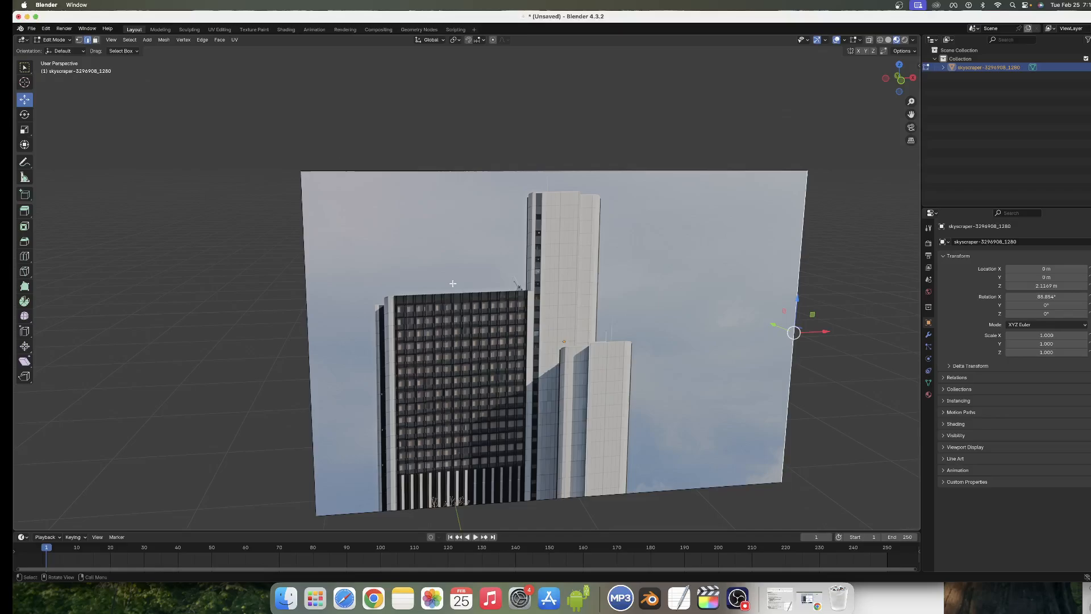
left_click(305, 265)
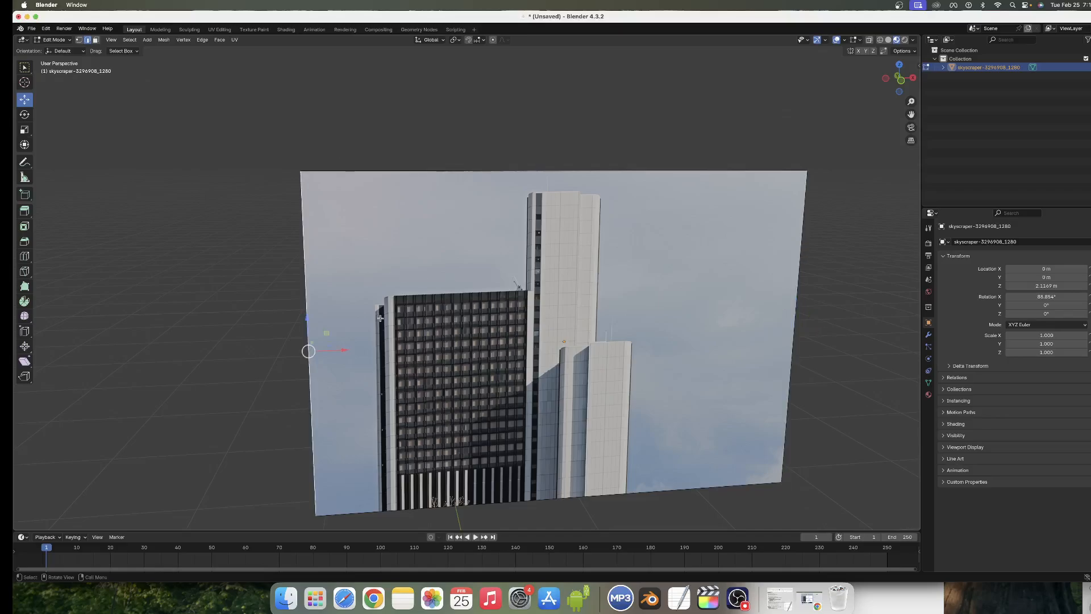
left_click_drag(343, 351, 263, 318)
key("super+z")
- Switch to face selection mode, select the plane's whole face and view it from different angles
left_click(96, 40)
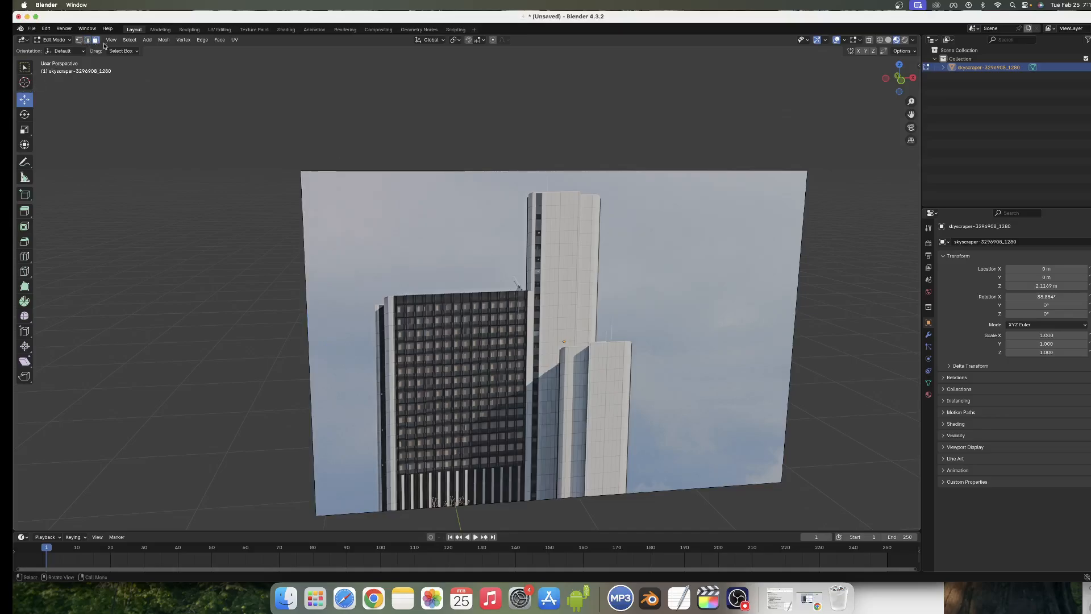
scroll(509, 223, "right", 3)
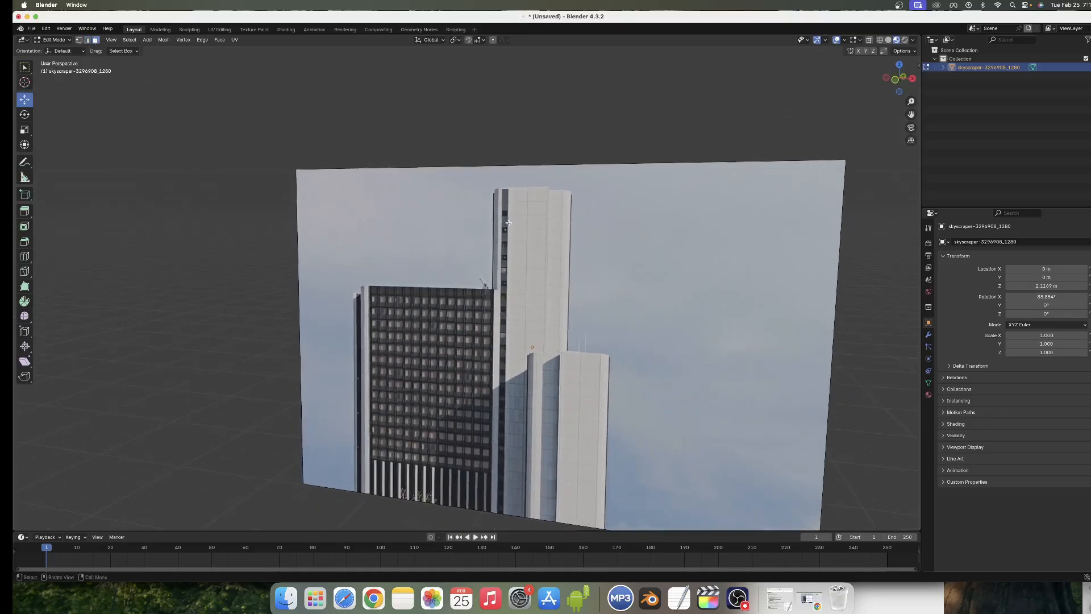
left_click(501, 224)
scroll(502, 224, "right", 10)
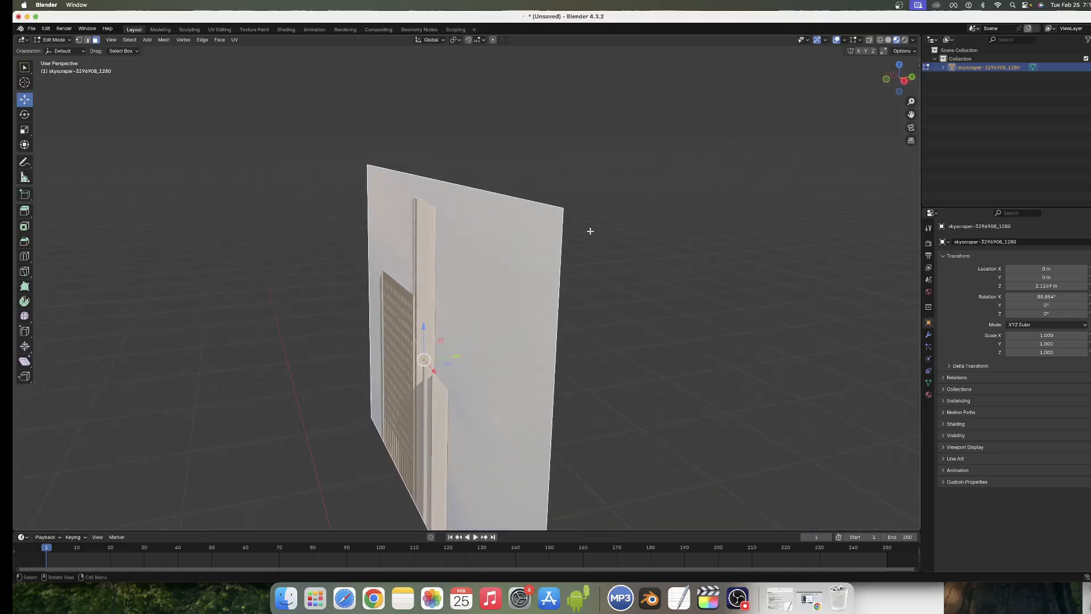
scroll(586, 230, "right", 10)
scroll(585, 230, "right", 15)
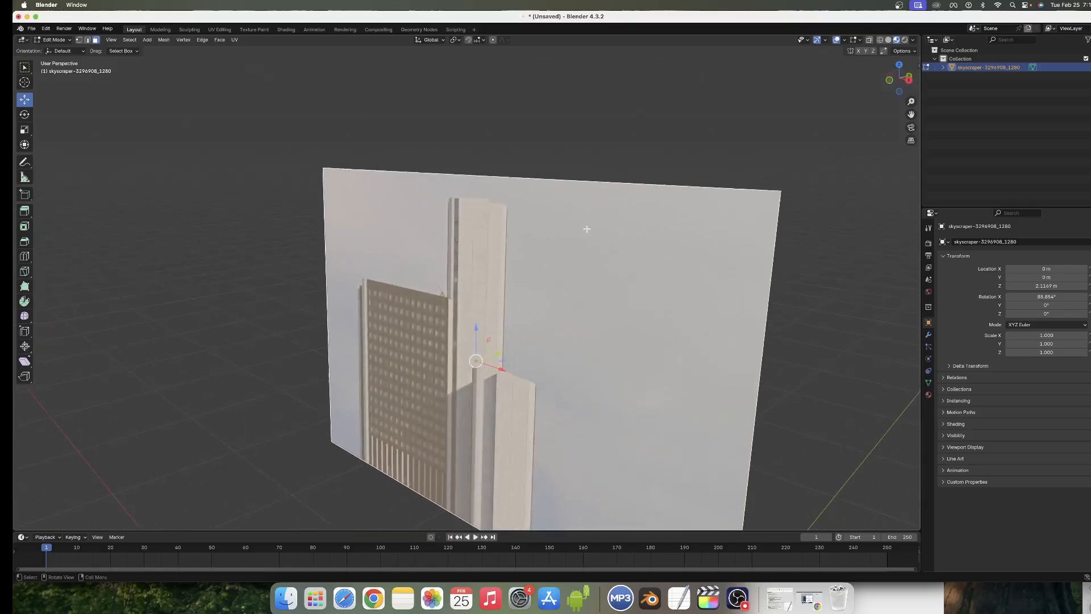
scroll(585, 223, "right", 10)
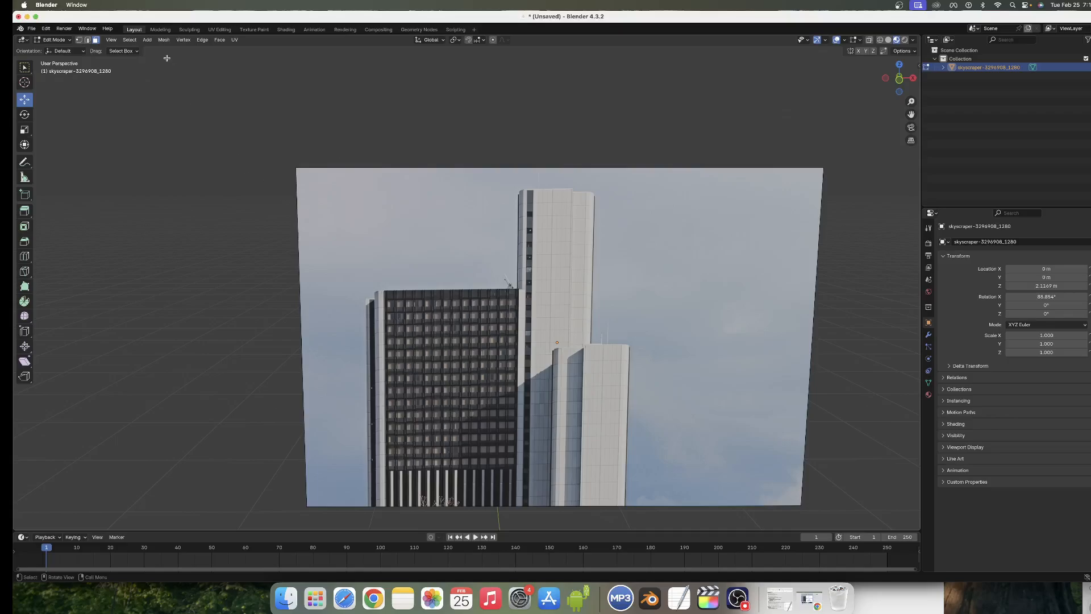
- In edge selection mode, add a horizontal loop cut across the plane and slide it up to the dark building's roofline
left_click(87, 40)
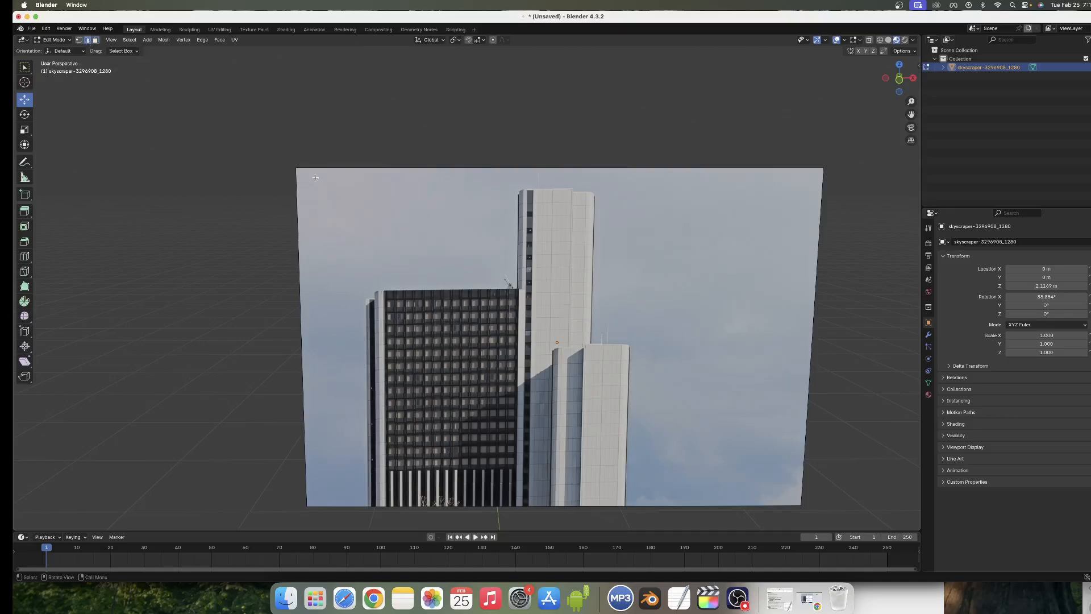
left_click(299, 221)
key("ctrl+r")
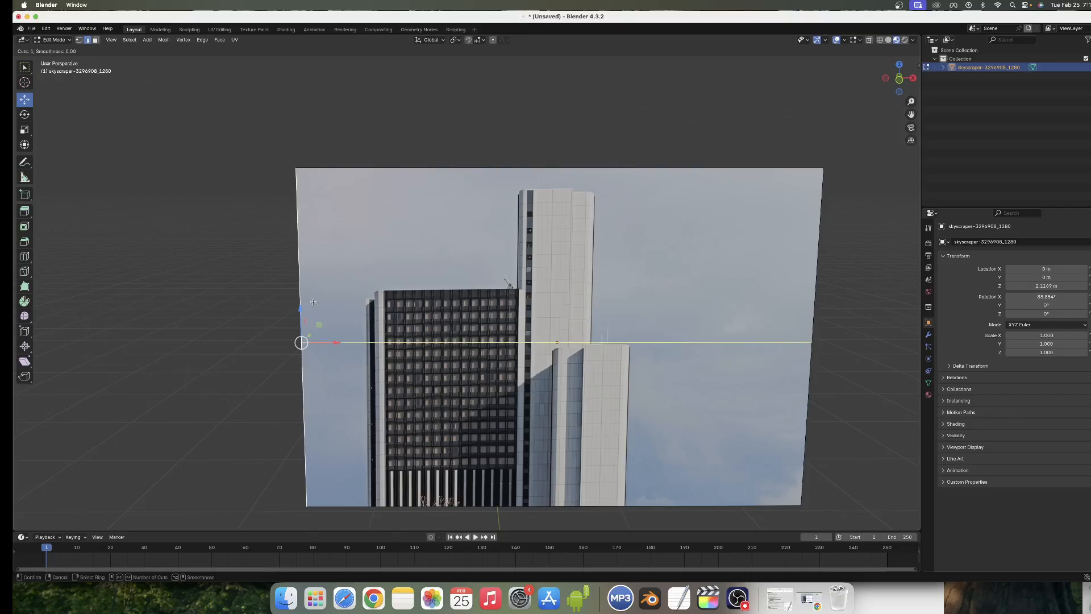
left_click(298, 236)
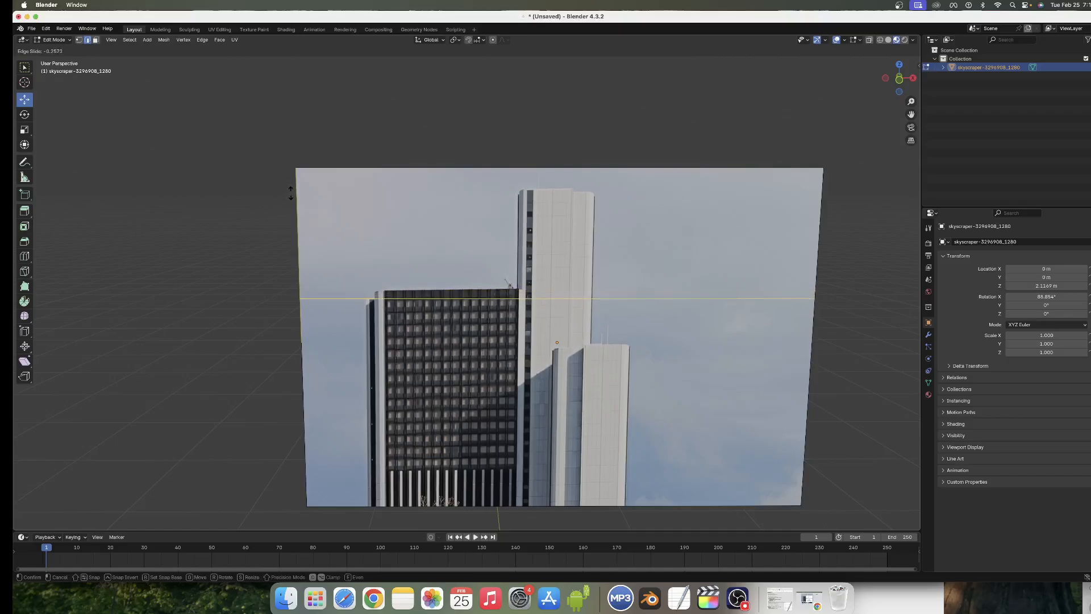
left_click(291, 193)
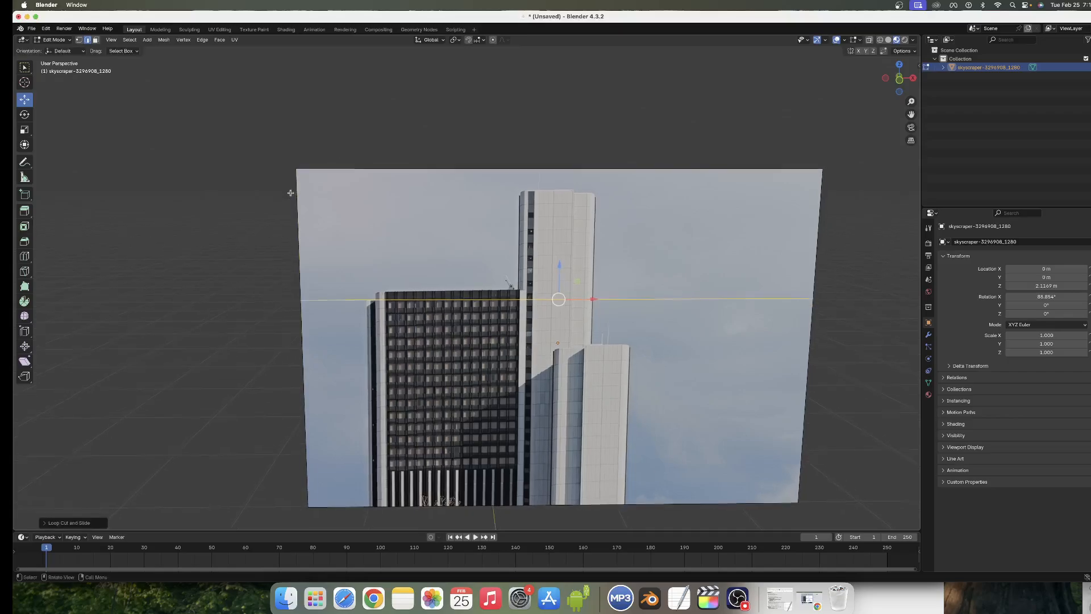
- Add a vertical loop cut through the horizontal cut and slide it to the dark building's outer left side
scroll(291, 192, "up", 2)
scroll(290, 193, "up", 1)
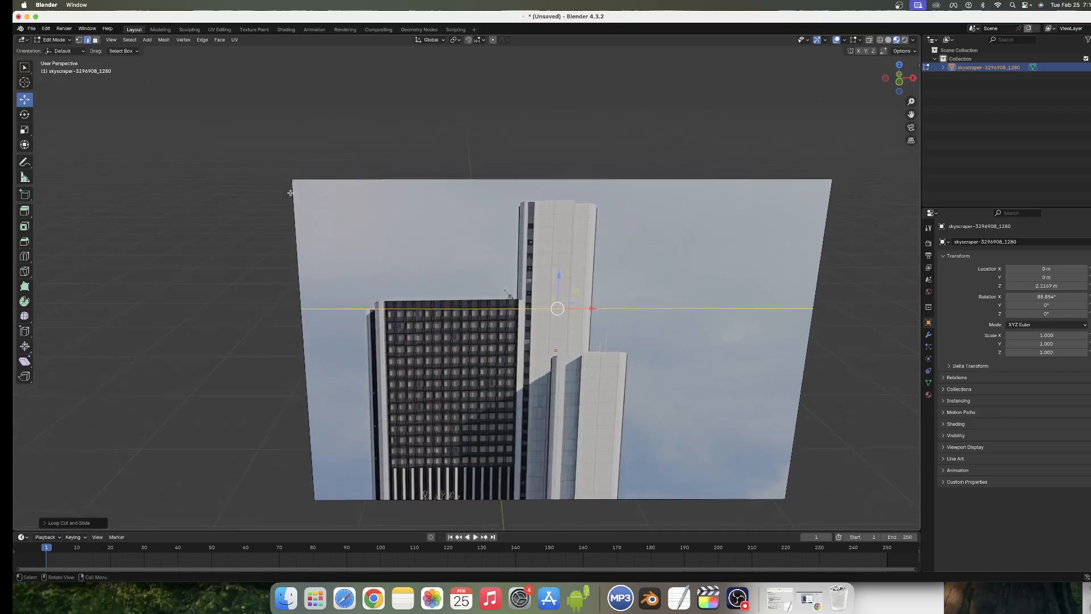
scroll(430, 210, "down", 2)
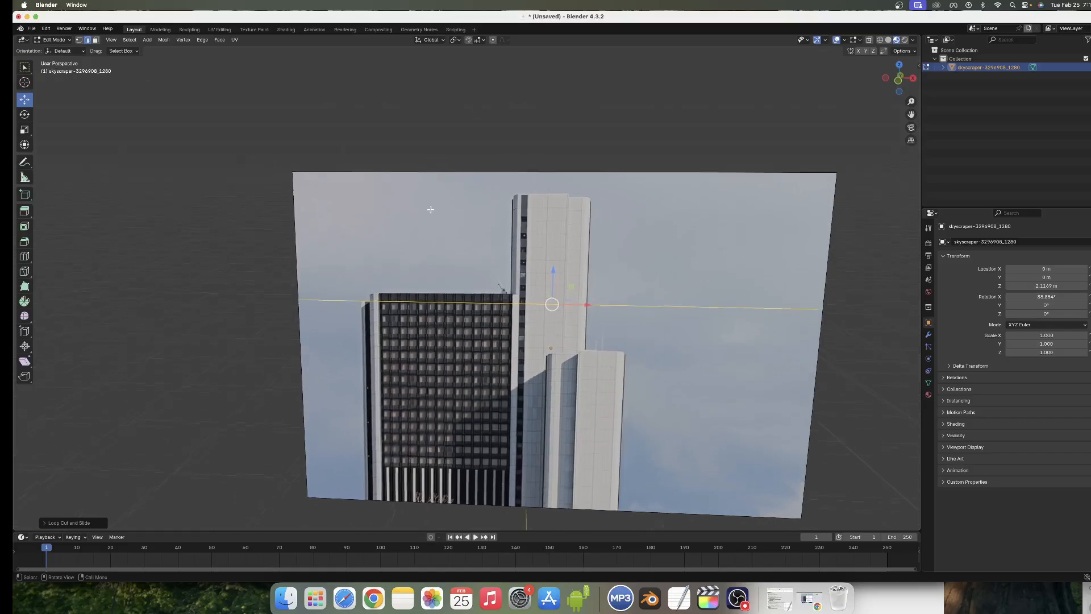
left_click(526, 172)
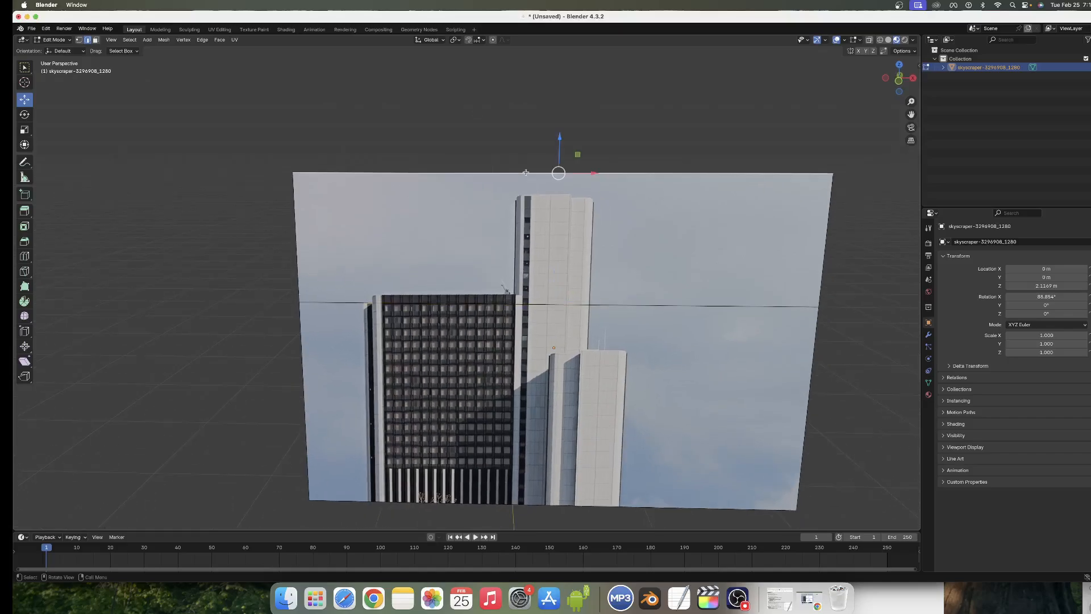
scroll(525, 172, "right", 2)
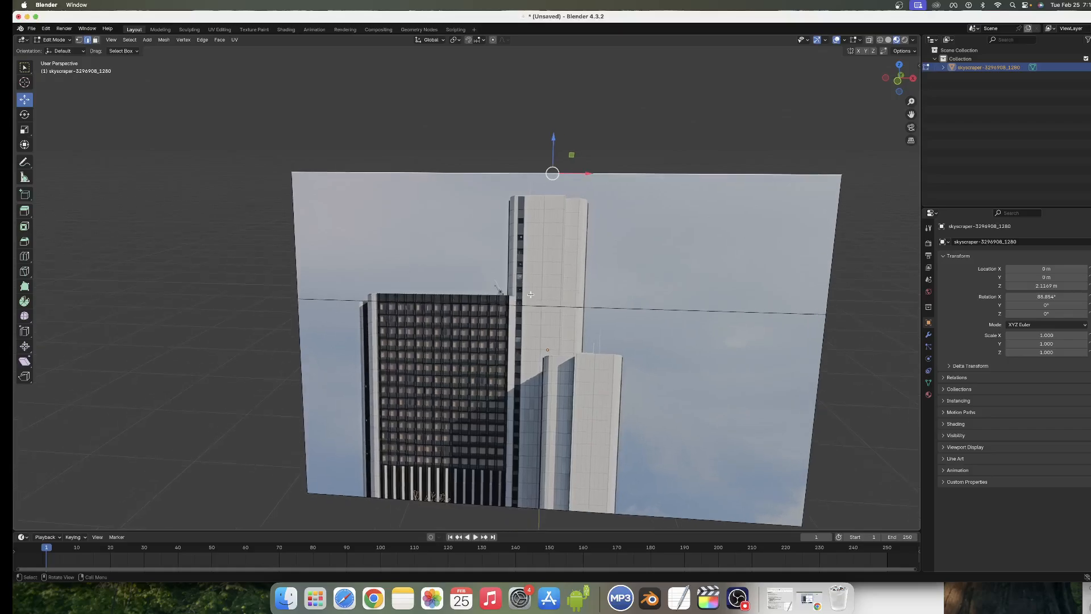
scroll(531, 294, "left", 2)
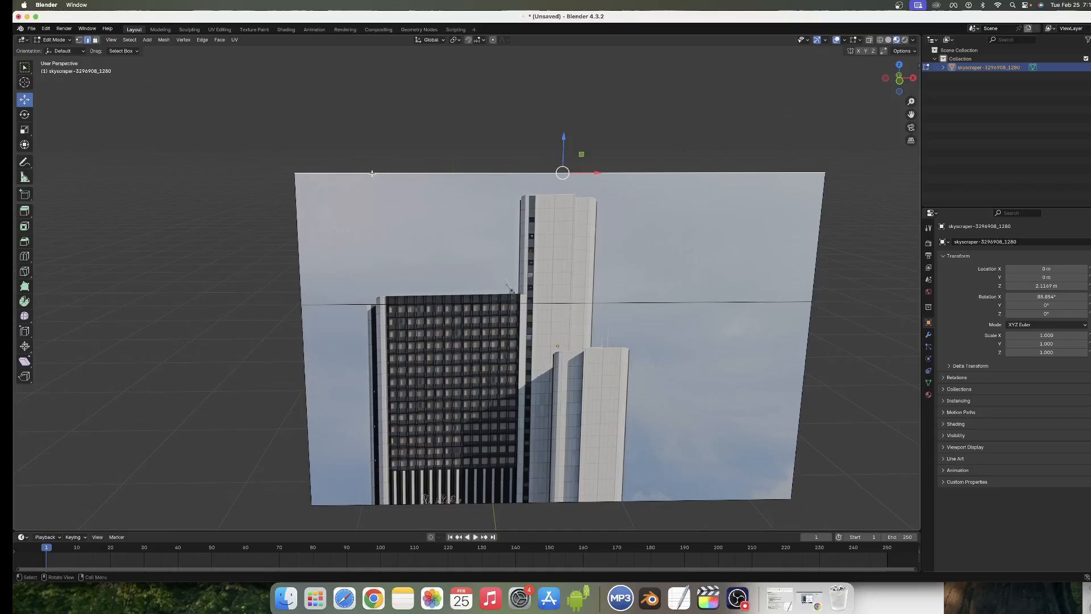
left_click(362, 304)
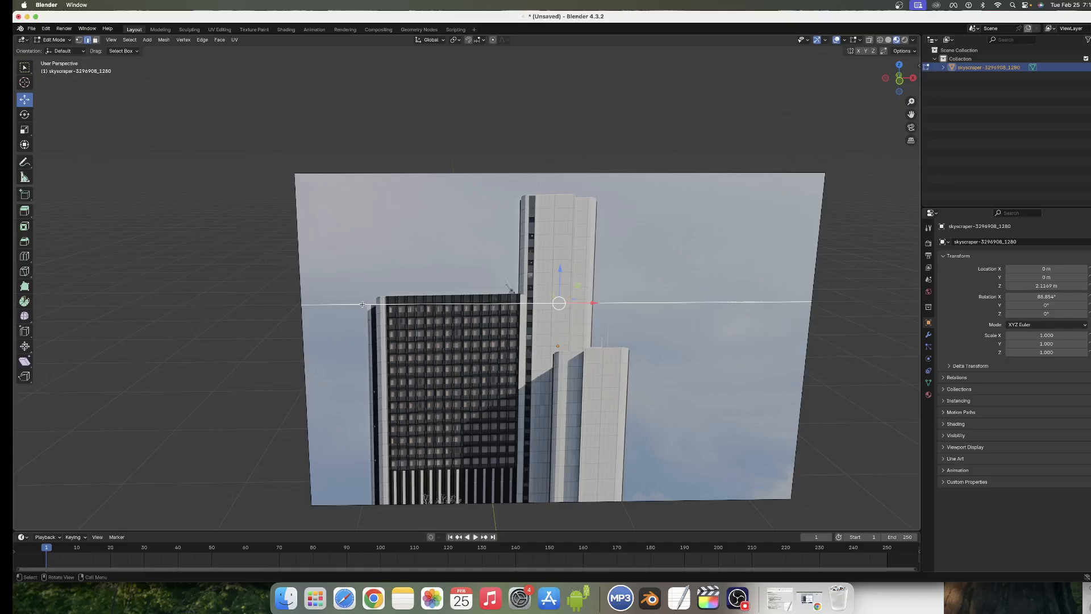
key("ctrl+r")
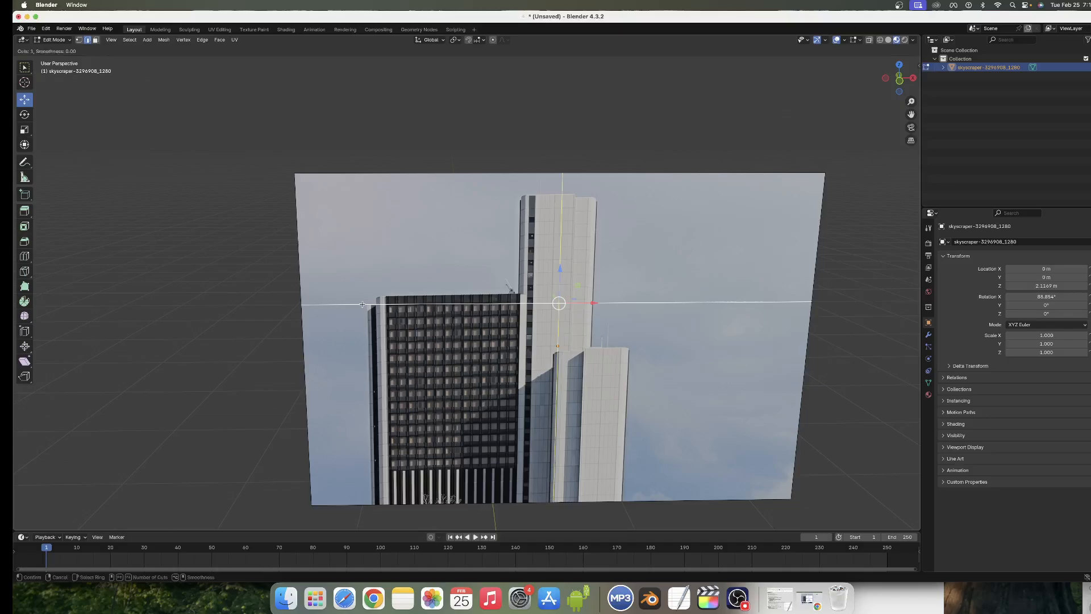
left_click(362, 304)
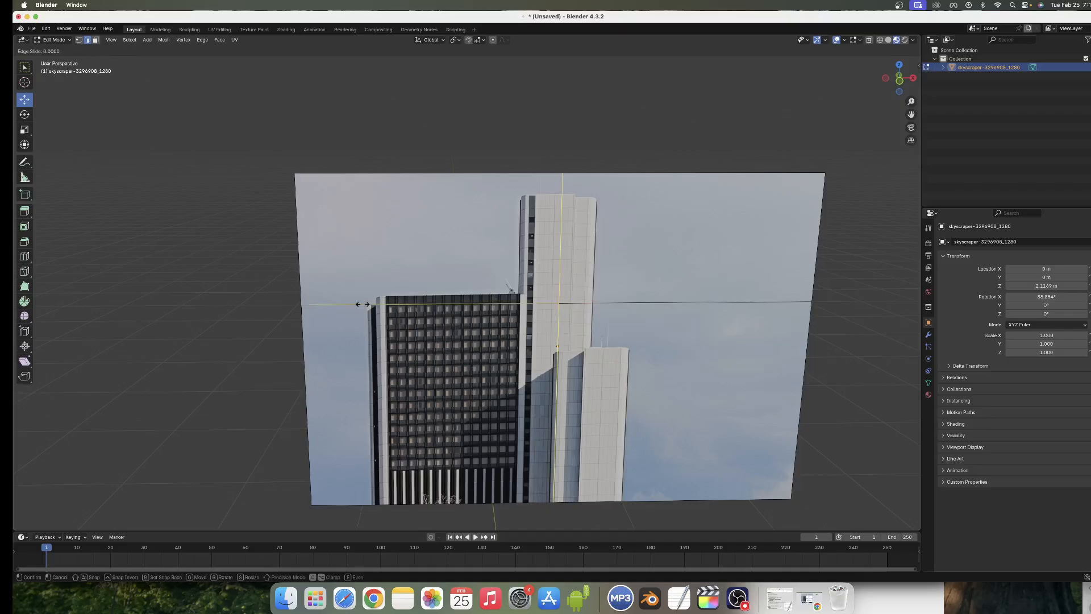
left_click(173, 309)
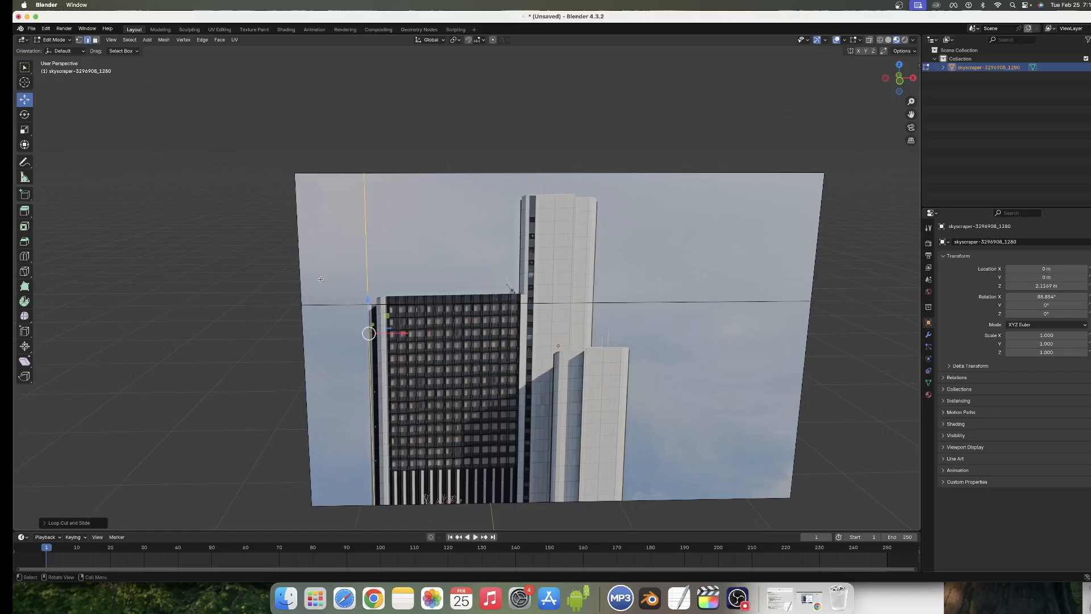
- Add a second vertical loop cut and slide it to where the dark building meets the tall tower
left_click(525, 172)
key("ctrl+r")
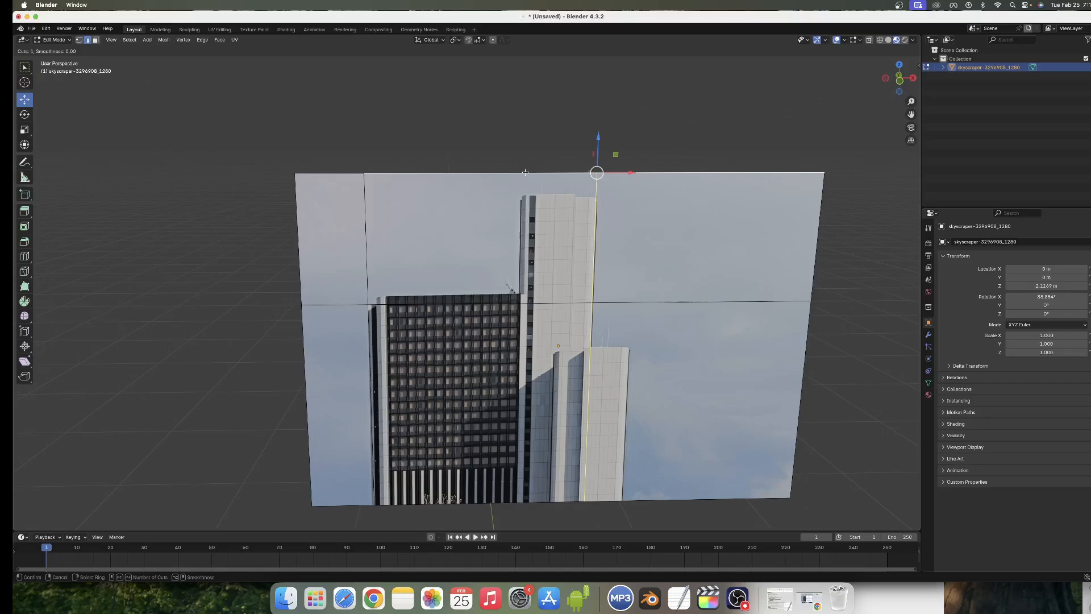
left_click(525, 172)
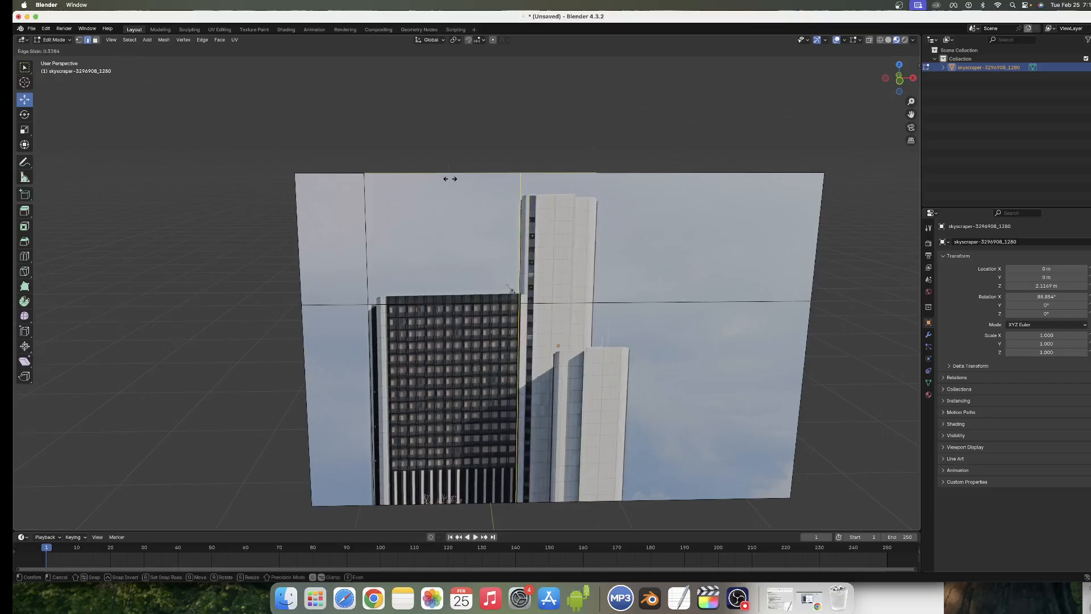
left_click(451, 178)
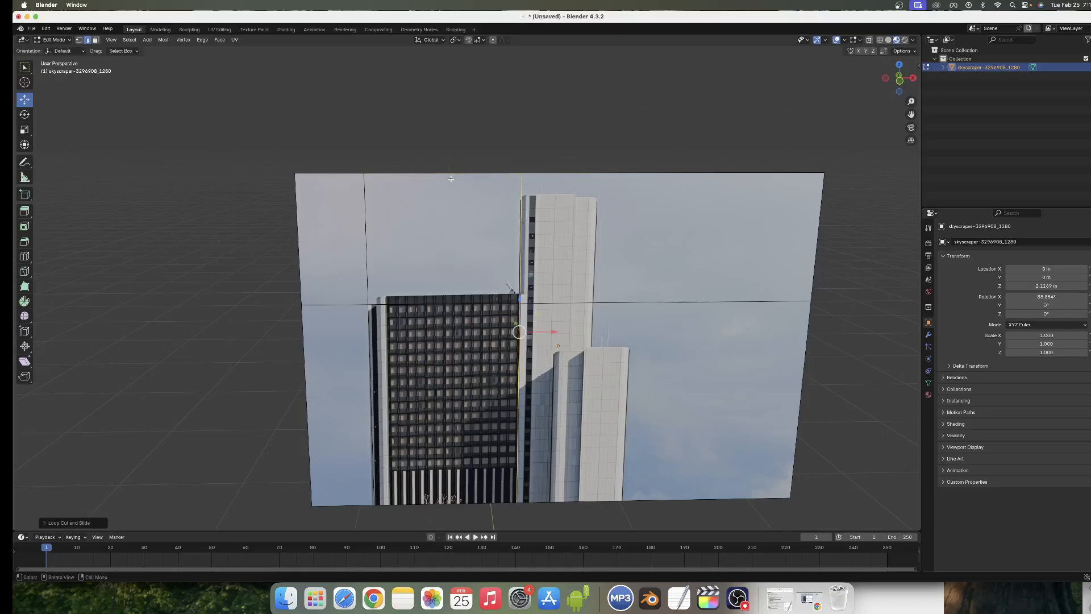
- Add a horizontal loop cut across the upper part of the plane and slide it up to the tall tower's roofline
left_click(520, 193)
middle_click_drag(521, 193, 521, 191)
key("ctrl+r")
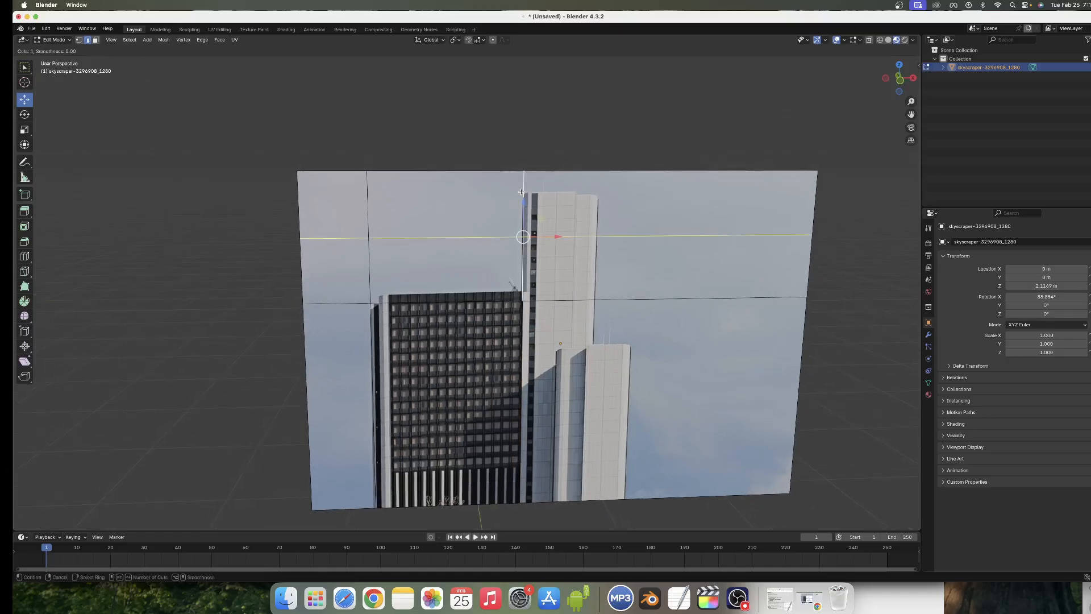
left_click(521, 191)
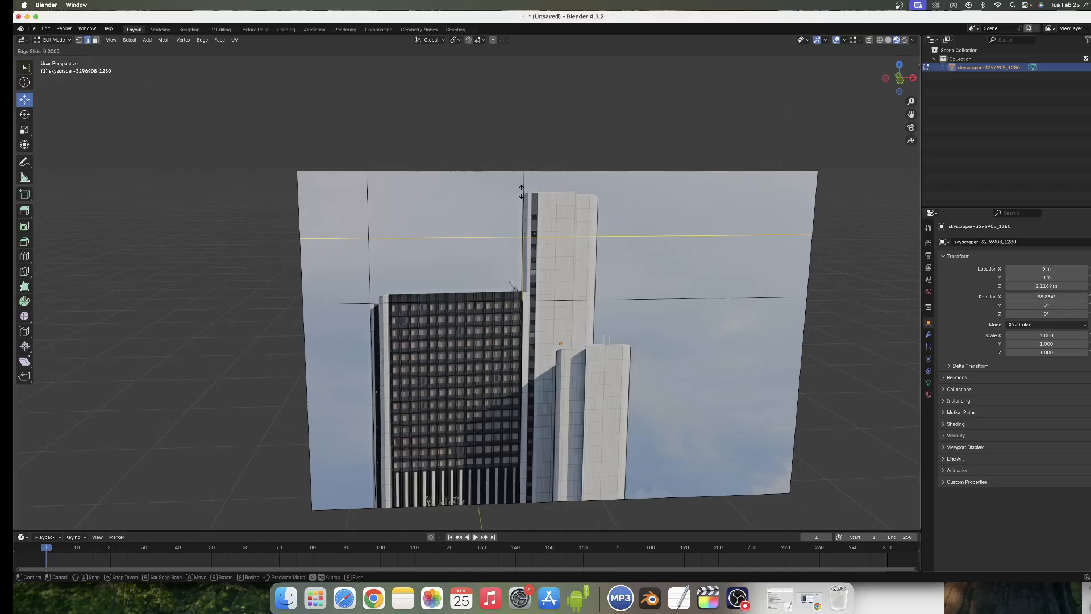
left_click(519, 154)
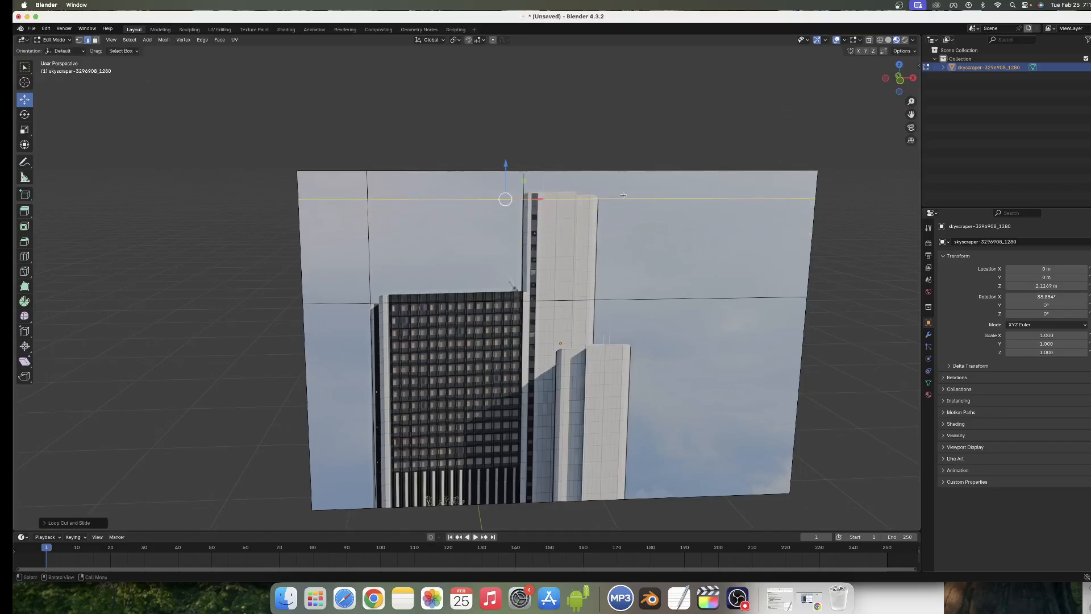
- Add a vertical loop cut in the section beyond the tall tower and slide it to the tower's right side
left_click(604, 199)
key("ctrl+r")
left_click(604, 199)
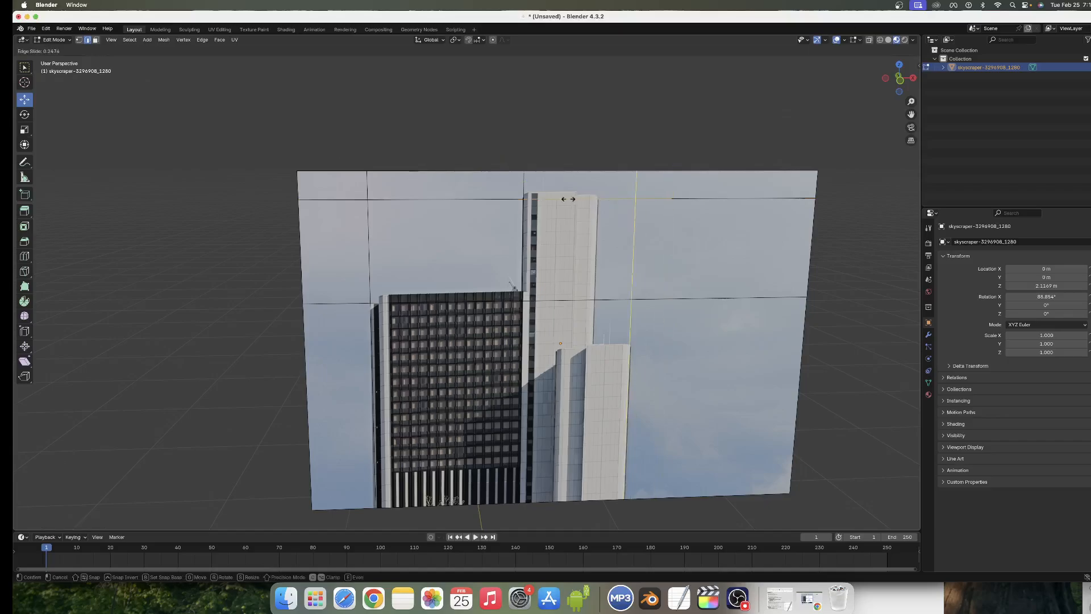
left_click(530, 199)
- Add a horizontal loop cut across the lower part of the plane and slide it up to the low white building's roofline
left_click(593, 344)
key("ctrl+r")
left_click(593, 342)
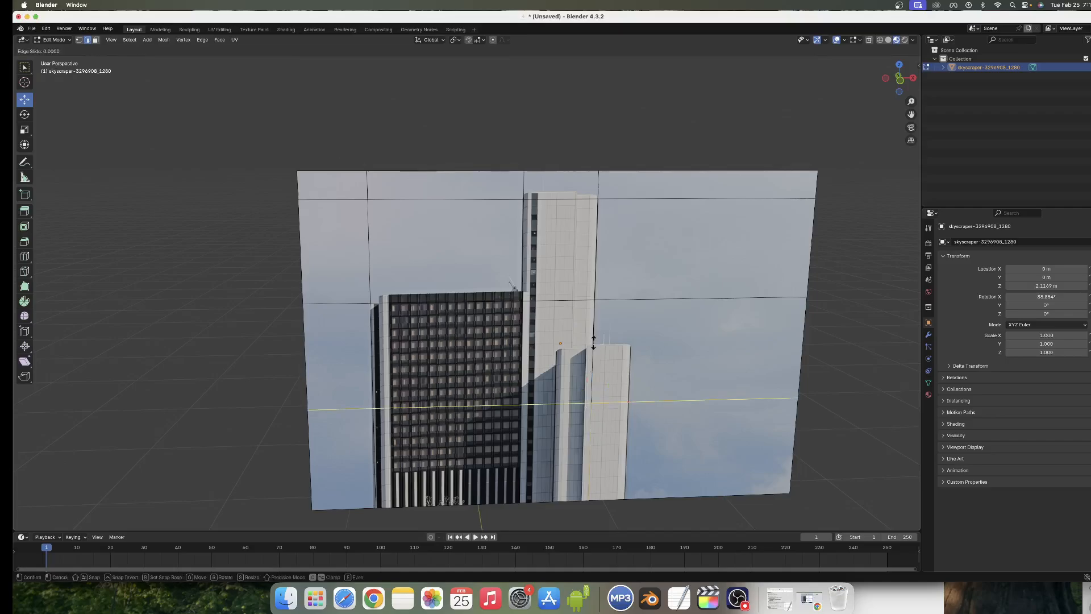
left_click(588, 287)
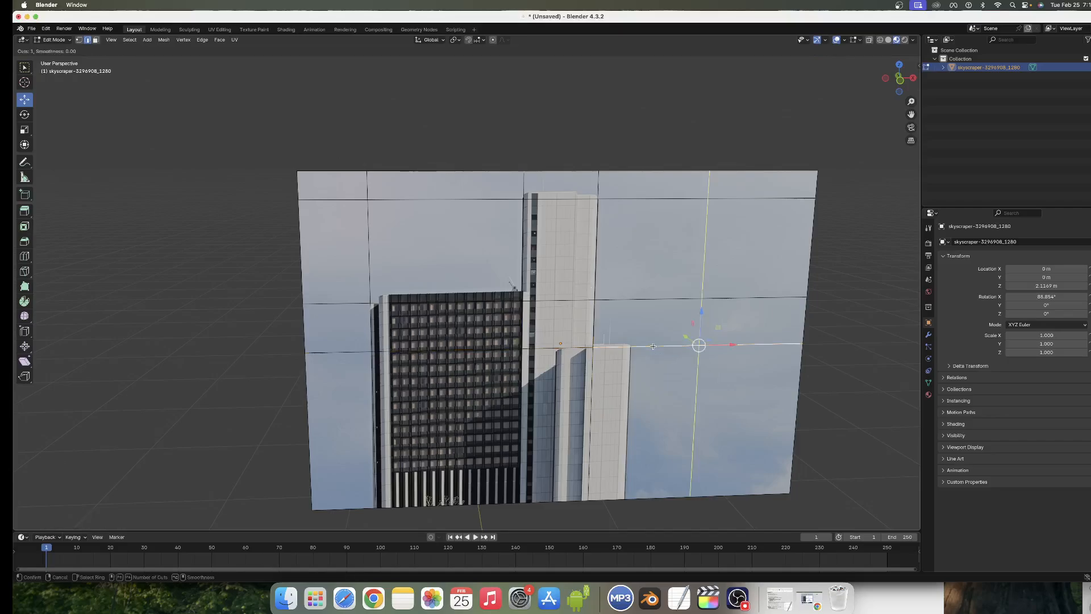
- Add a vertical loop cut, slide it to the low white building's right side and clear the selection
left_click(604, 342)
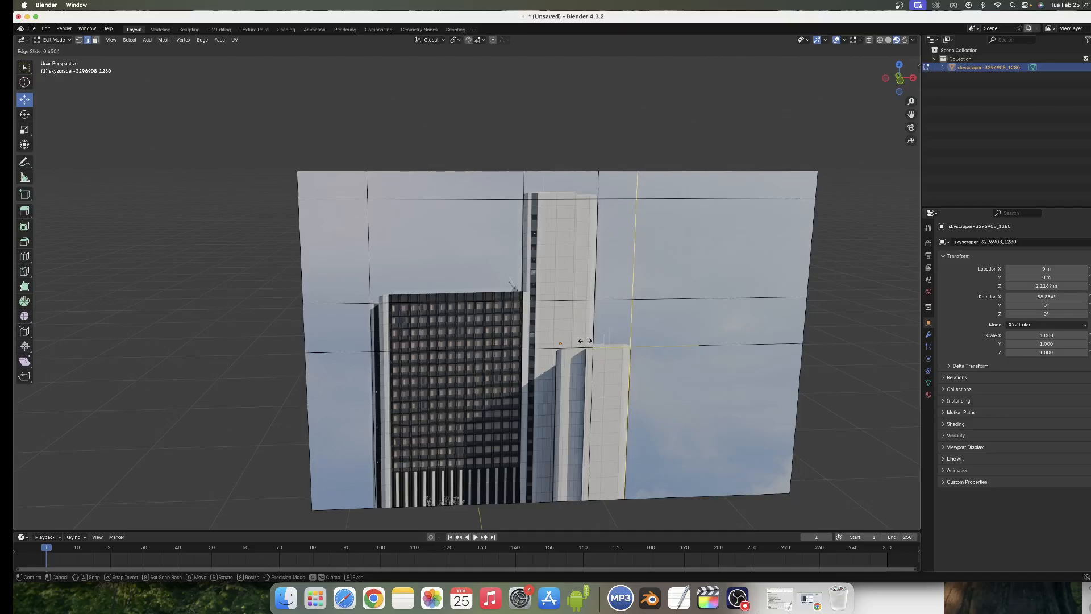
left_click(584, 341)
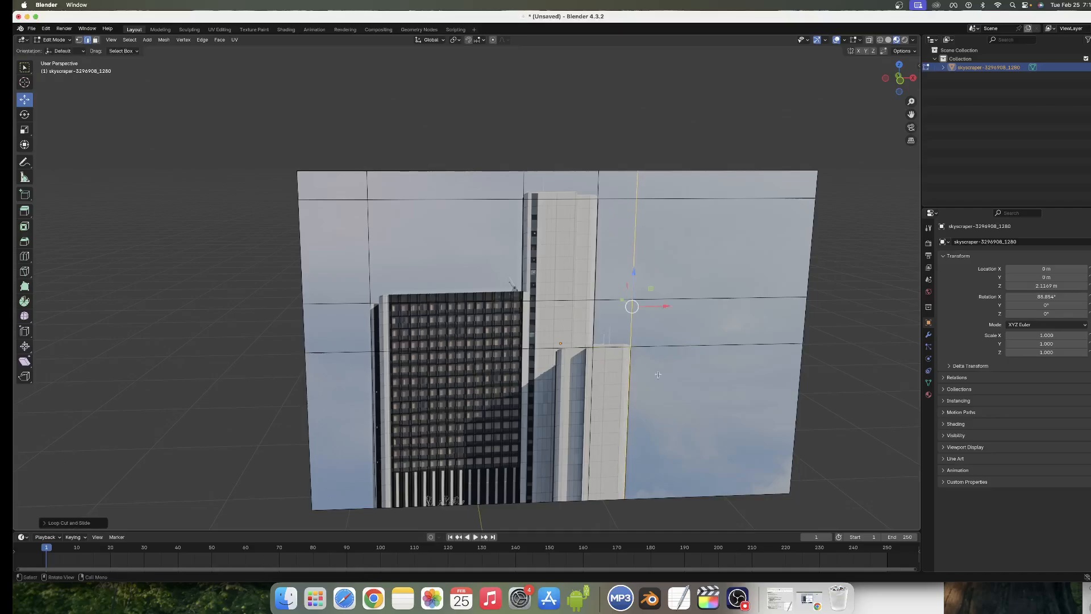
left_click(841, 349)
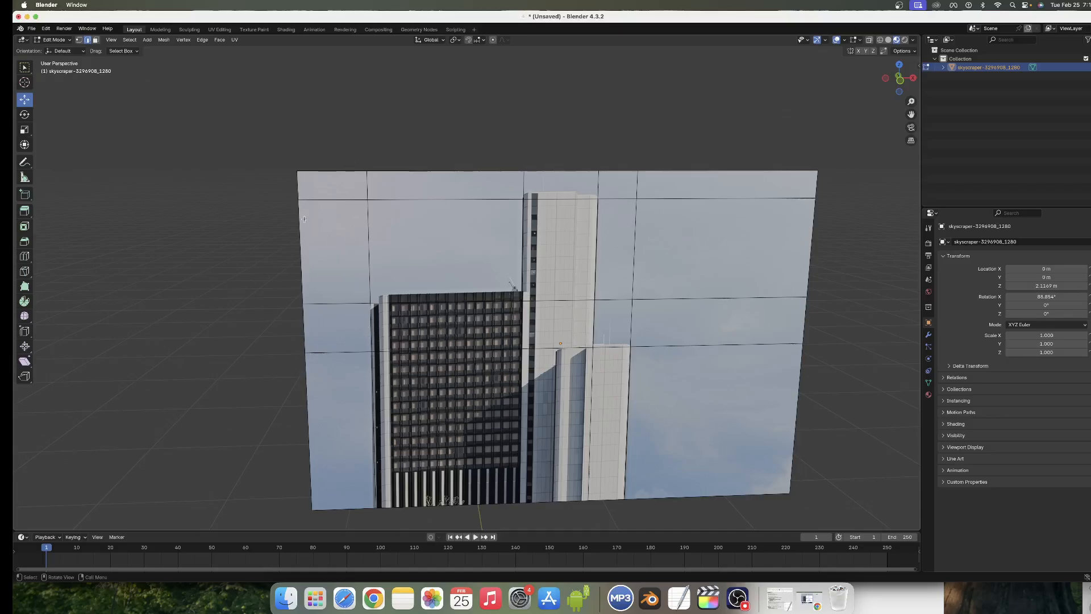
- In face selection mode, select all the sky faces beside and above the three buildings and delete them
left_click(95, 41)
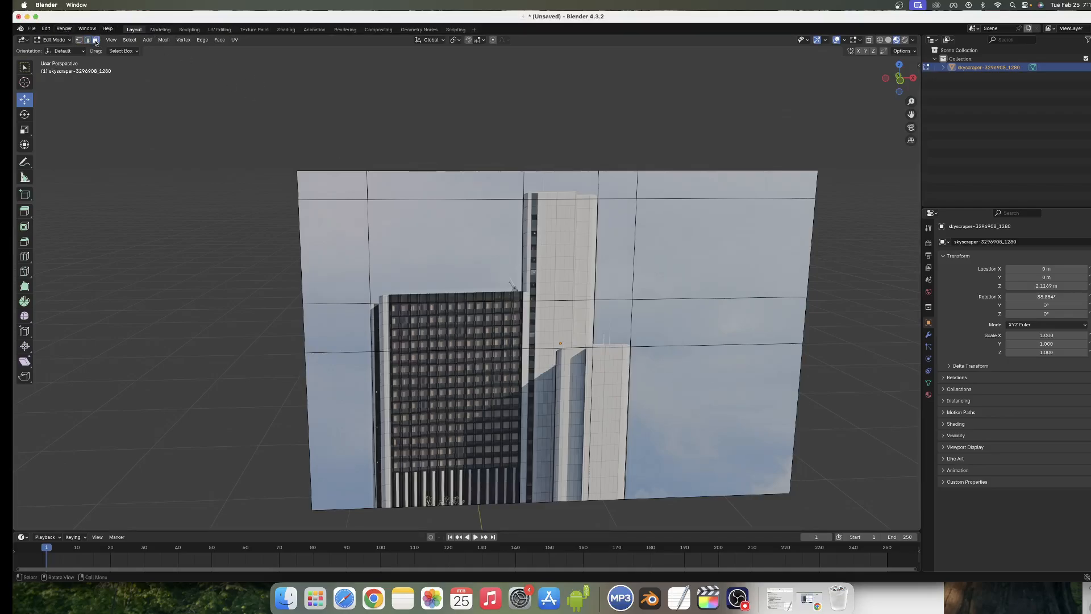
middle_click_drag(309, 207, 341, 244)
left_click(341, 244)
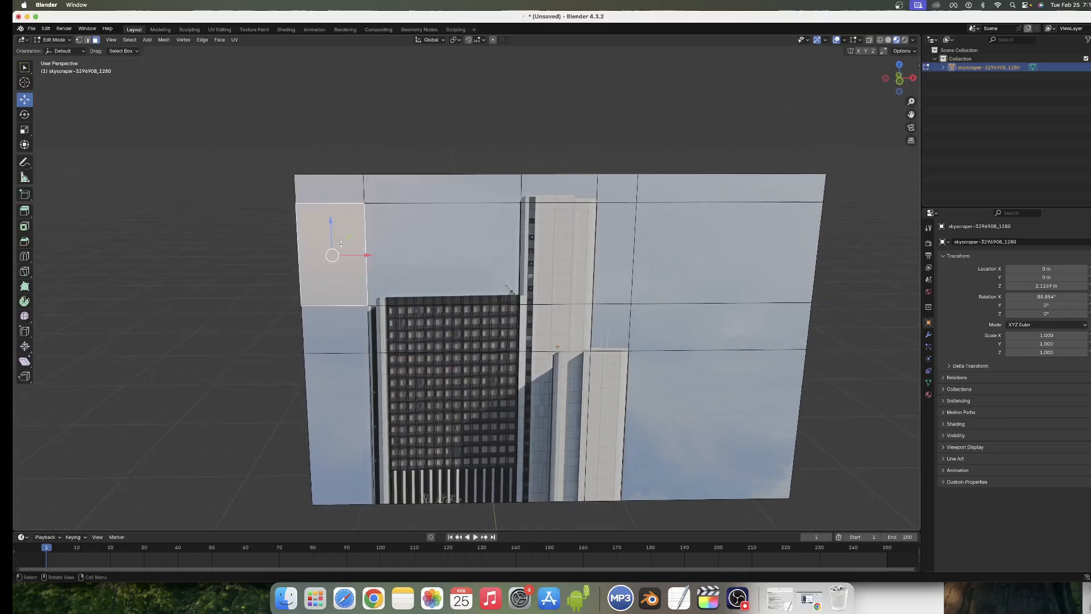
scroll(341, 244, "left", 3)
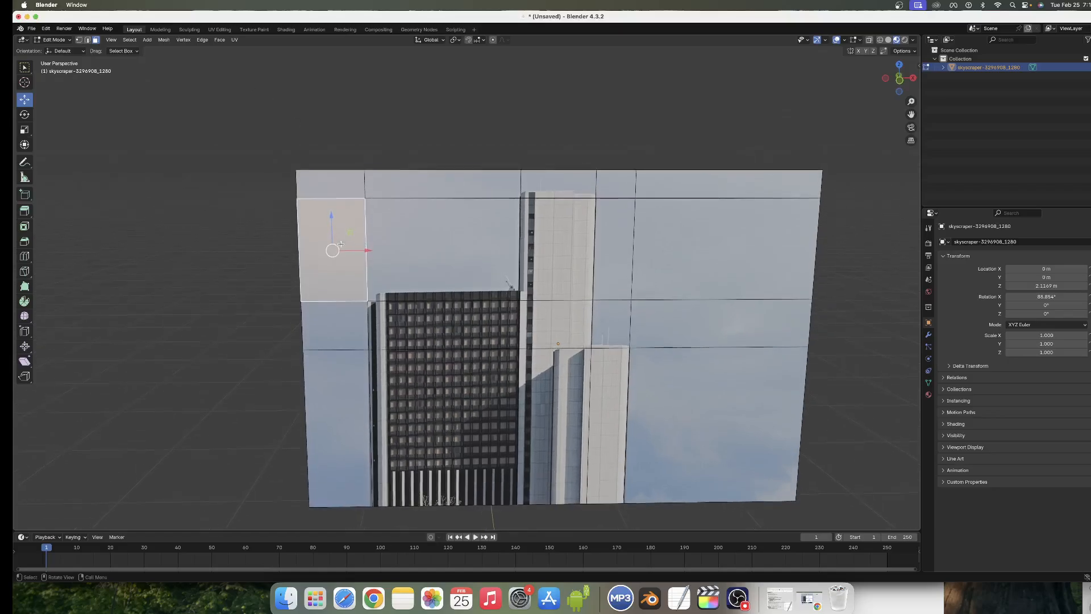
scroll(341, 244, "left", 2)
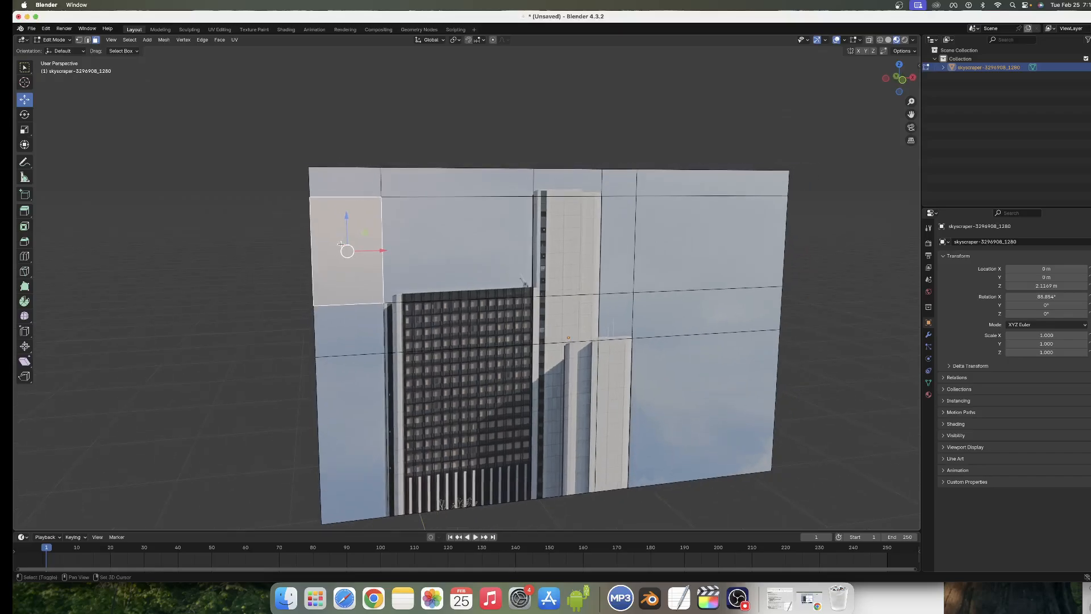
left_click(351, 185, "shift")
left_click(425, 185, "shift")
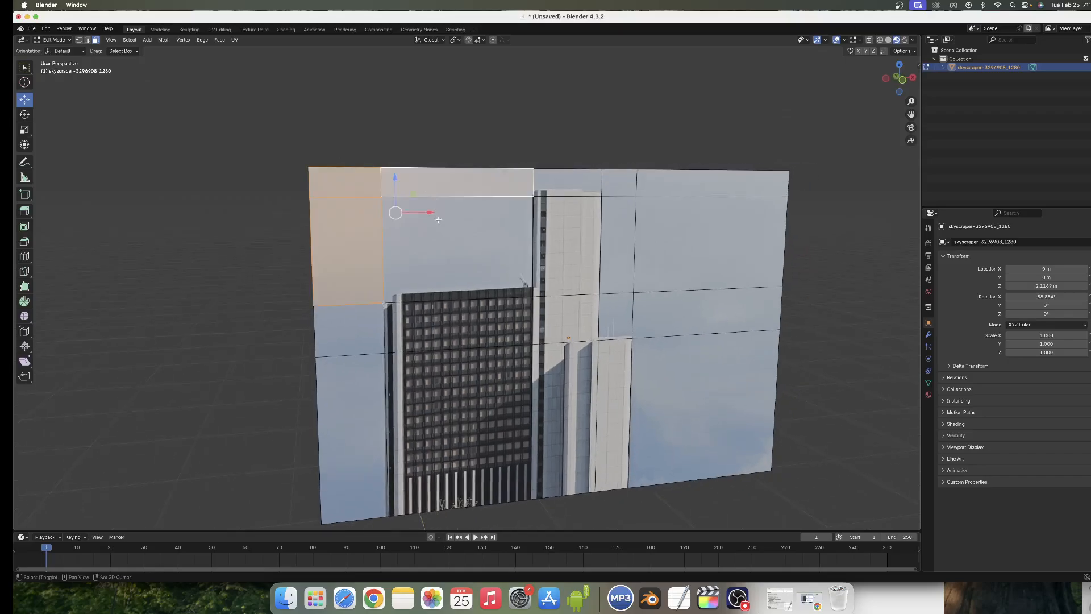
left_click(382, 275, "shift")
left_click(352, 322, "shift")
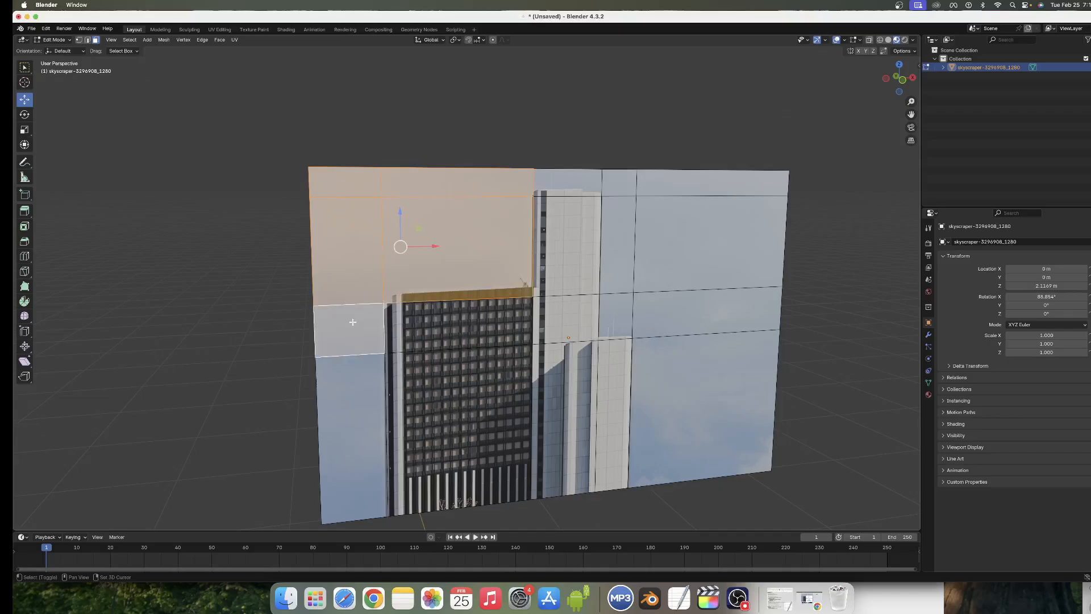
left_click(354, 401, "shift")
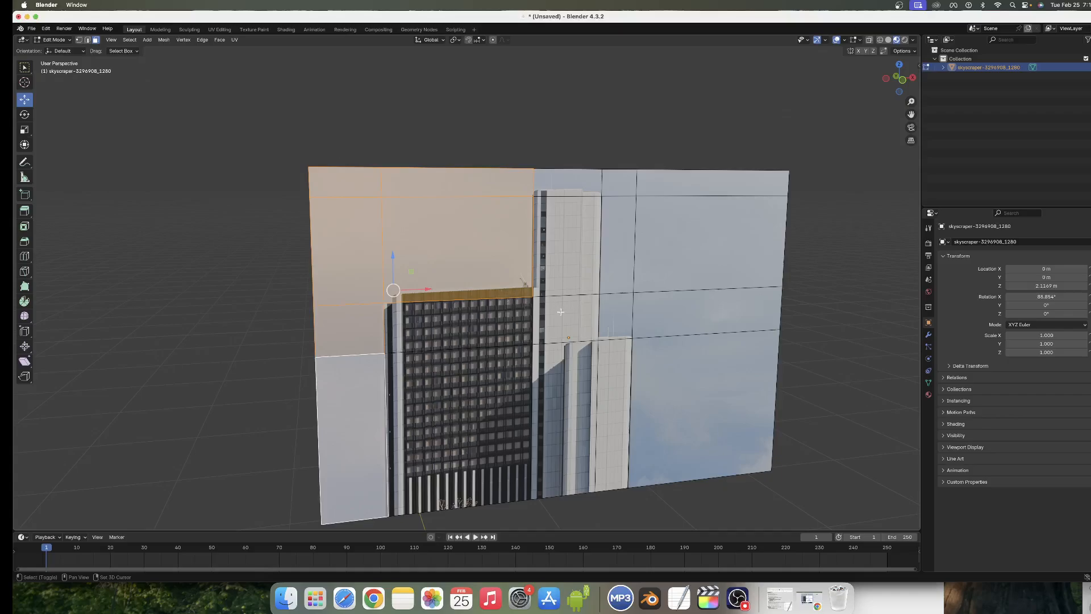
left_click(565, 180, "shift")
left_click(620, 182, "shift")
left_click(625, 228, "shift")
left_click(672, 211, "shift")
left_click(662, 210, "shift")
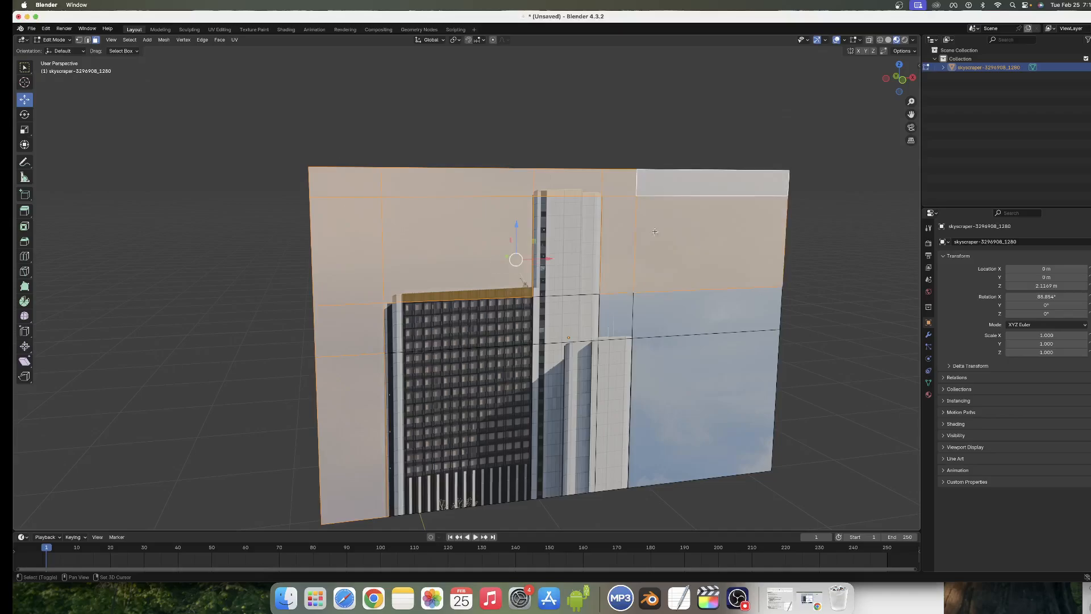
left_click(618, 302, "shift")
left_click(705, 311, "shift")
left_click(674, 358, "shift")
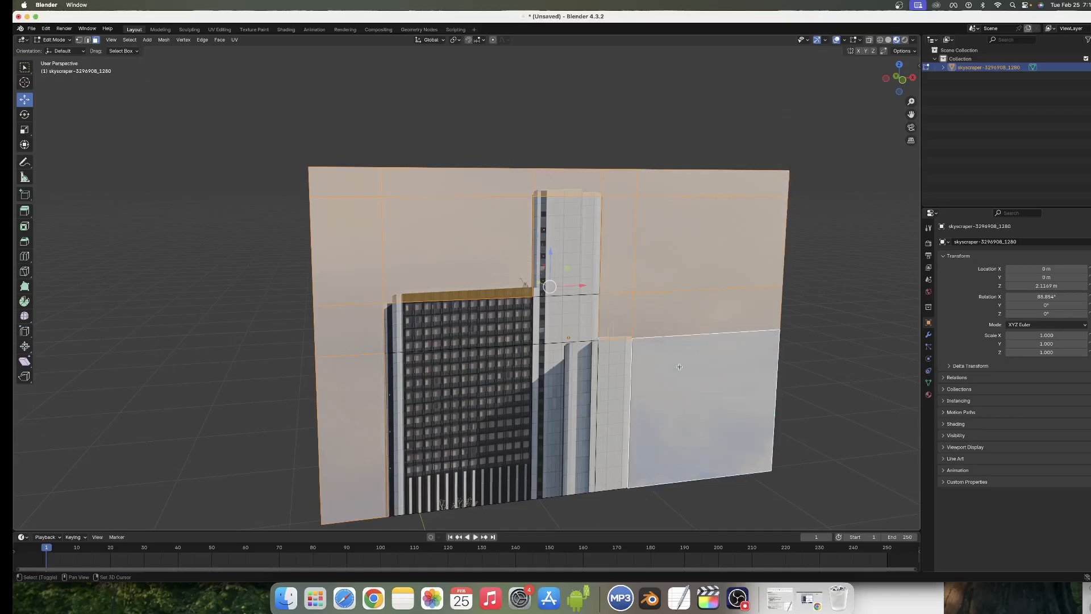
right_click(666, 317)
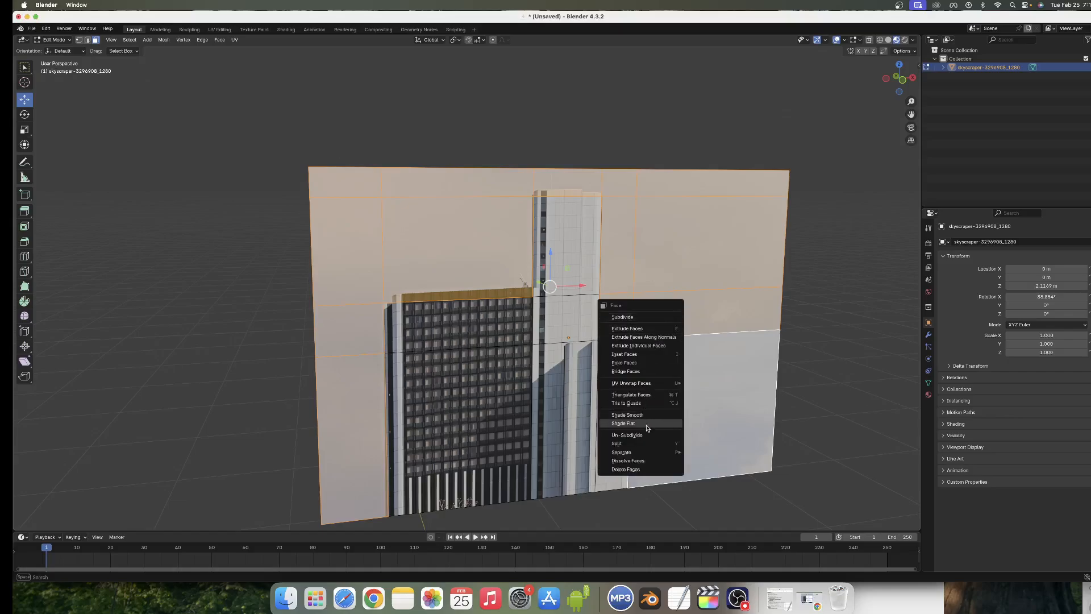
left_click(645, 469)
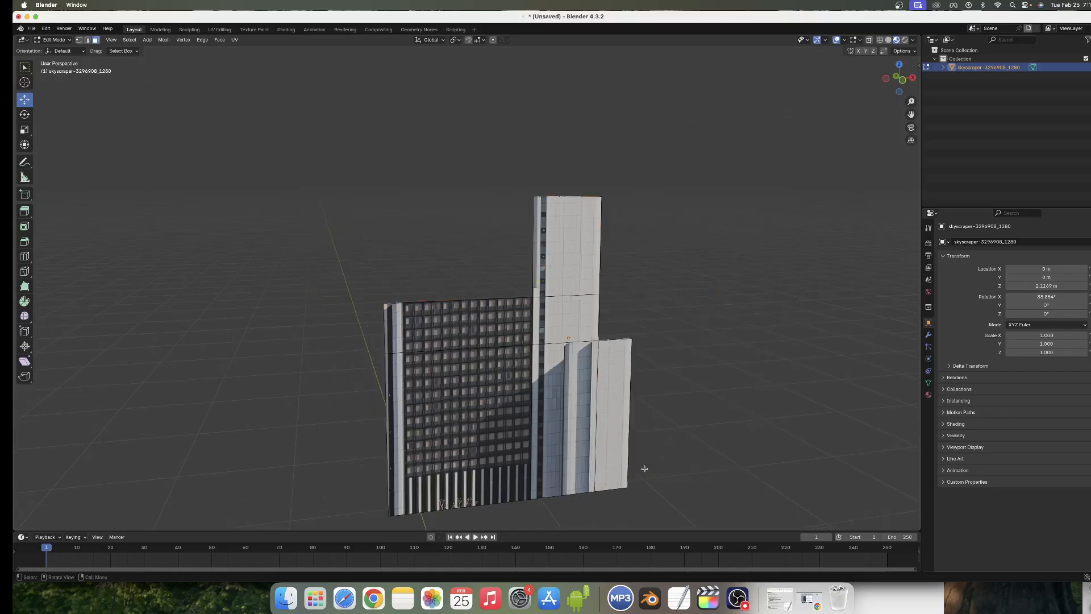
- Examine the cut-out building faces from several angles
scroll(718, 448, "right", 5)
scroll(720, 449, "right", 5)
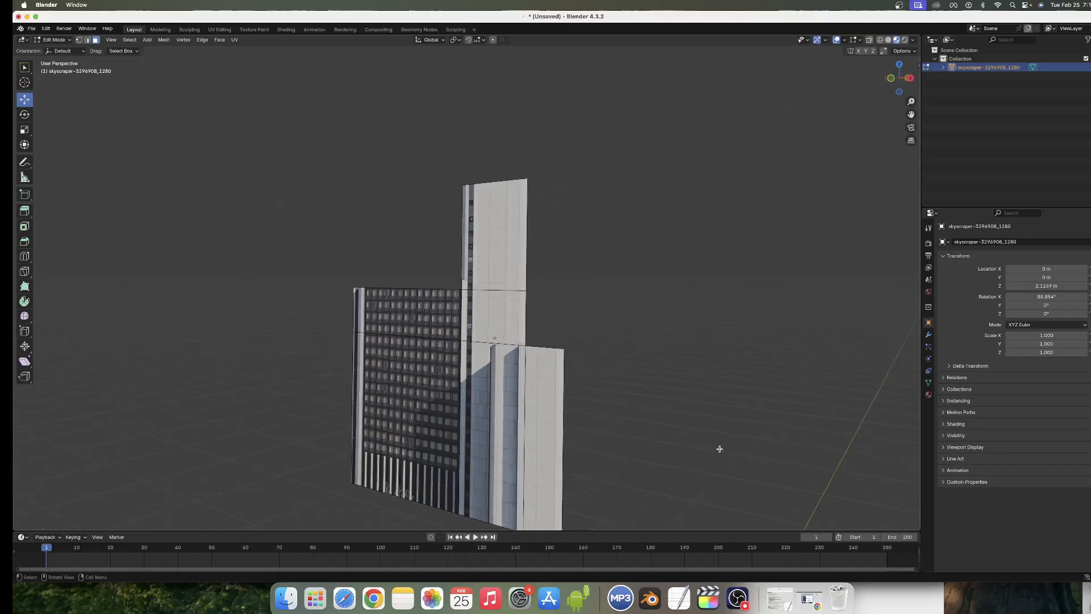
scroll(719, 449, "left", 5)
scroll(720, 448, "up", 2)
scroll(719, 449, "up", 3)
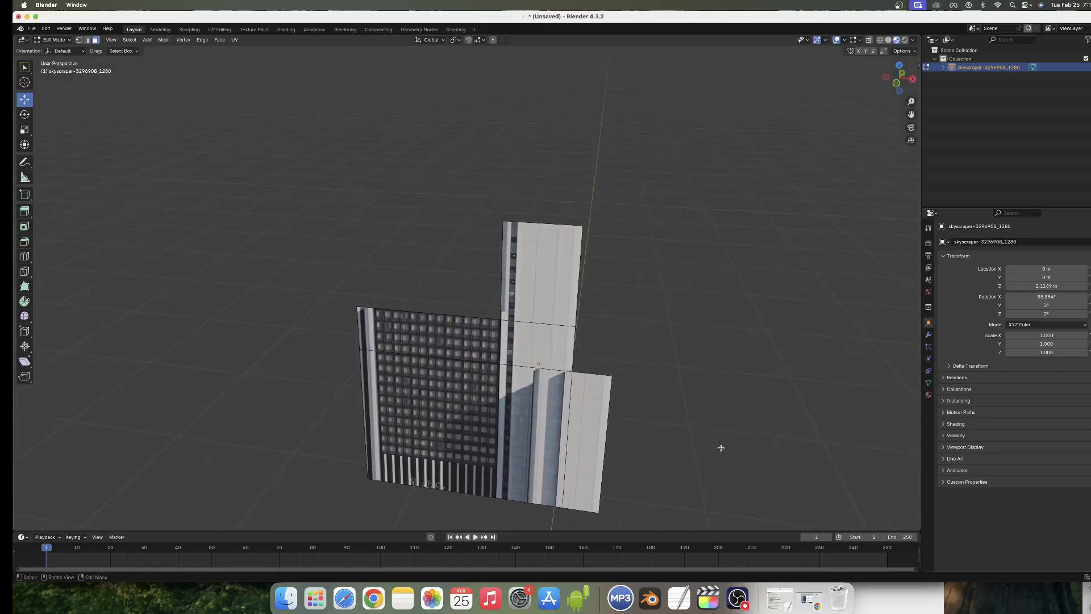
scroll(720, 448, "down", 3)
scroll(720, 447, "left", 5)
scroll(720, 447, "right", 3)
scroll(721, 448, "right", 3)
scroll(721, 448, "left", 2)
scroll(721, 448, "right", 3)
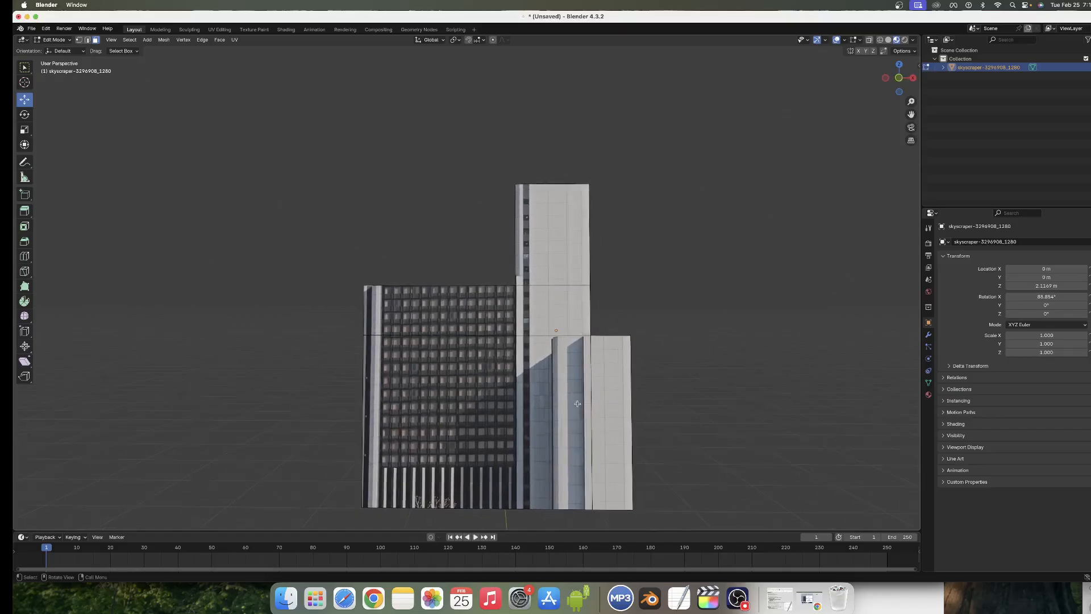
scroll(577, 403, "right", 4)
scroll(577, 404, "left", 2)
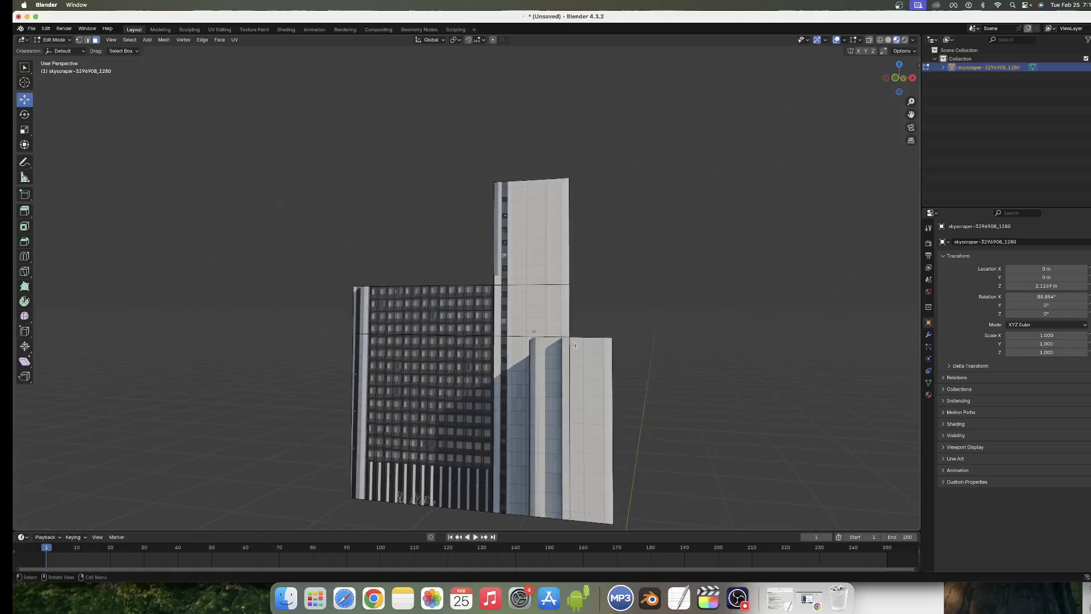
- In edge selection mode, add a vertical loop cut through the tall tower, aligned with the low white building's left side
left_click(87, 40)
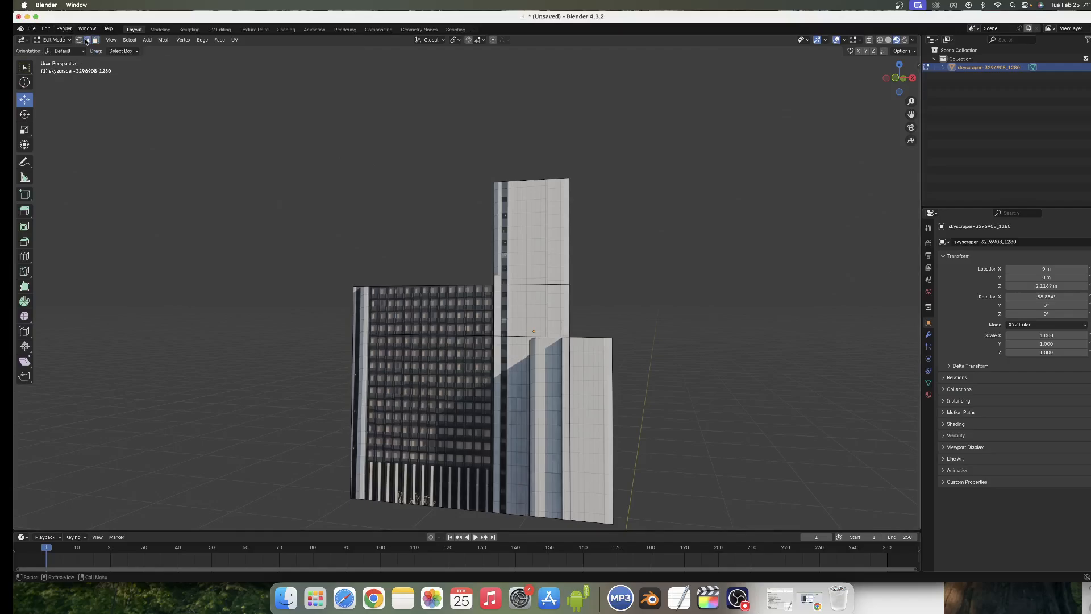
left_click(548, 336)
middle_click_drag(549, 337, 570, 337)
key("ctrl")
key("ctrl")
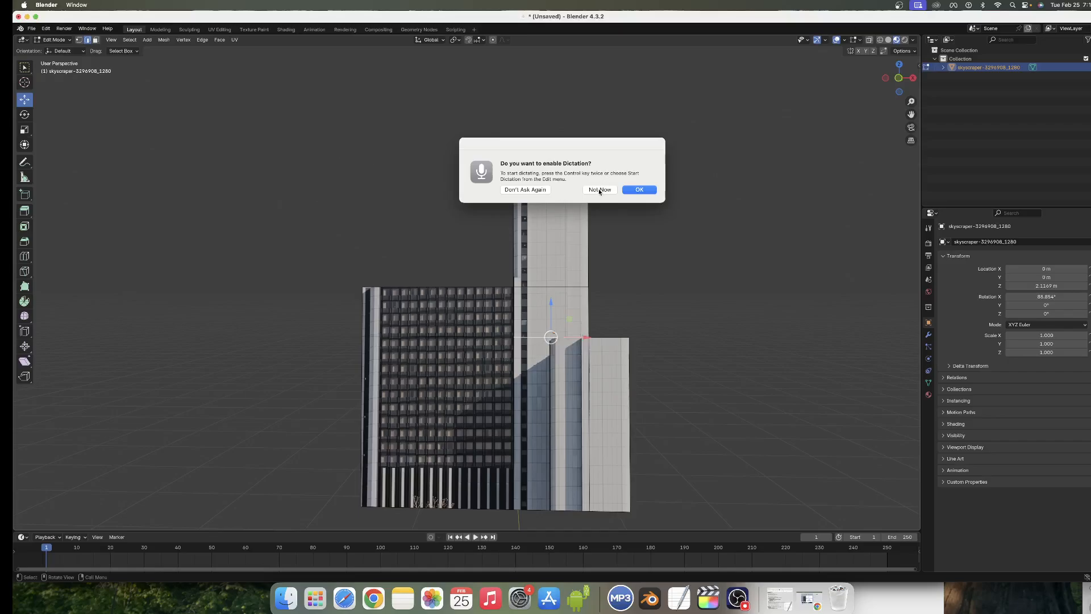
left_click(600, 190)
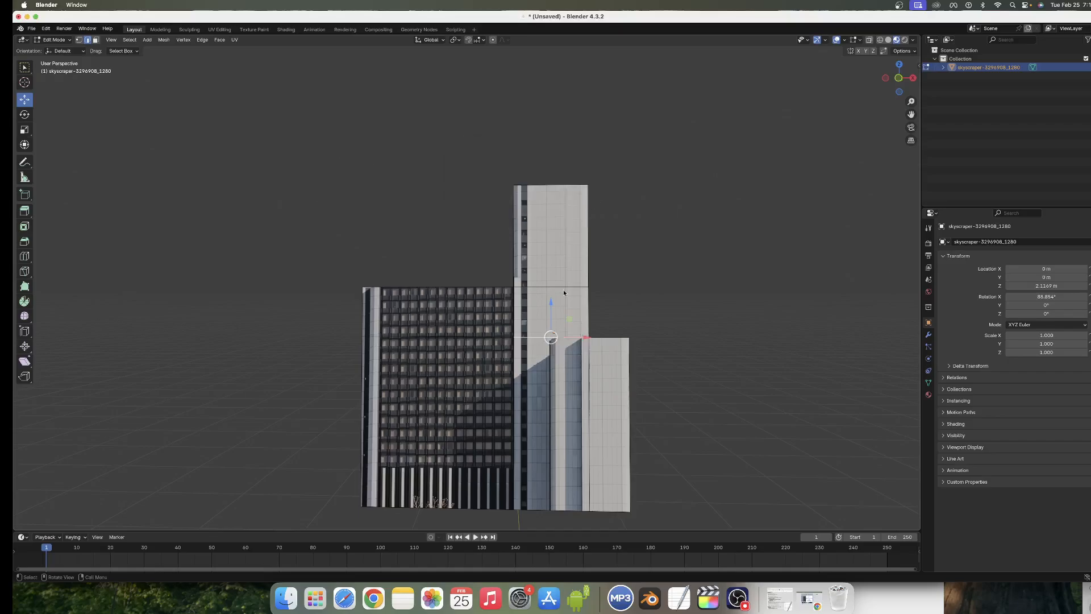
key("ctrl+r")
left_click(551, 338)
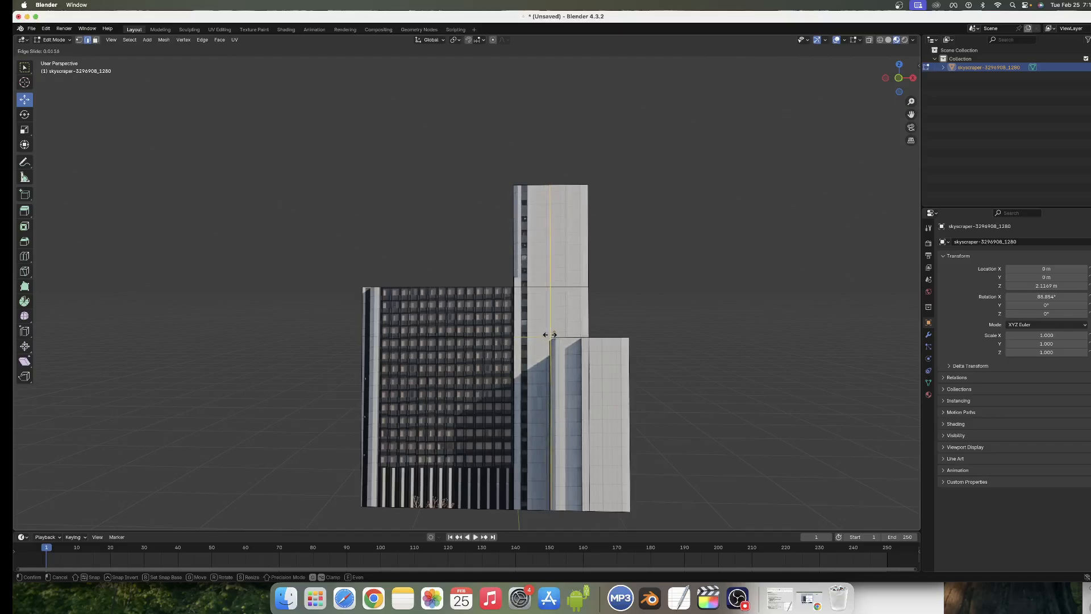
left_click(549, 335)
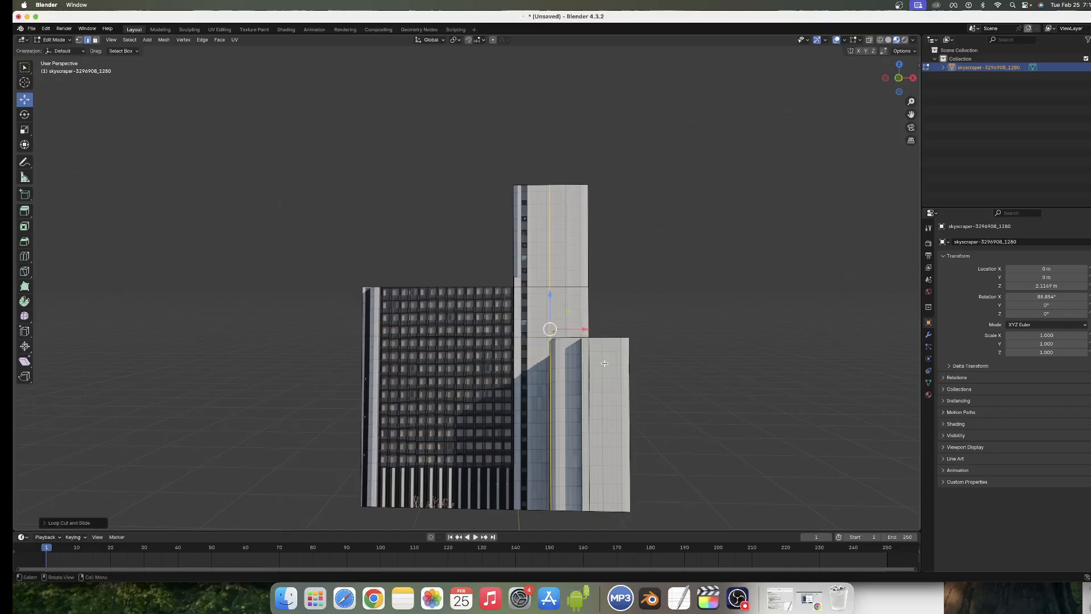
- In face selection mode, select the low white building's two faces, extrude them forward and clear the selection
left_click(95, 40)
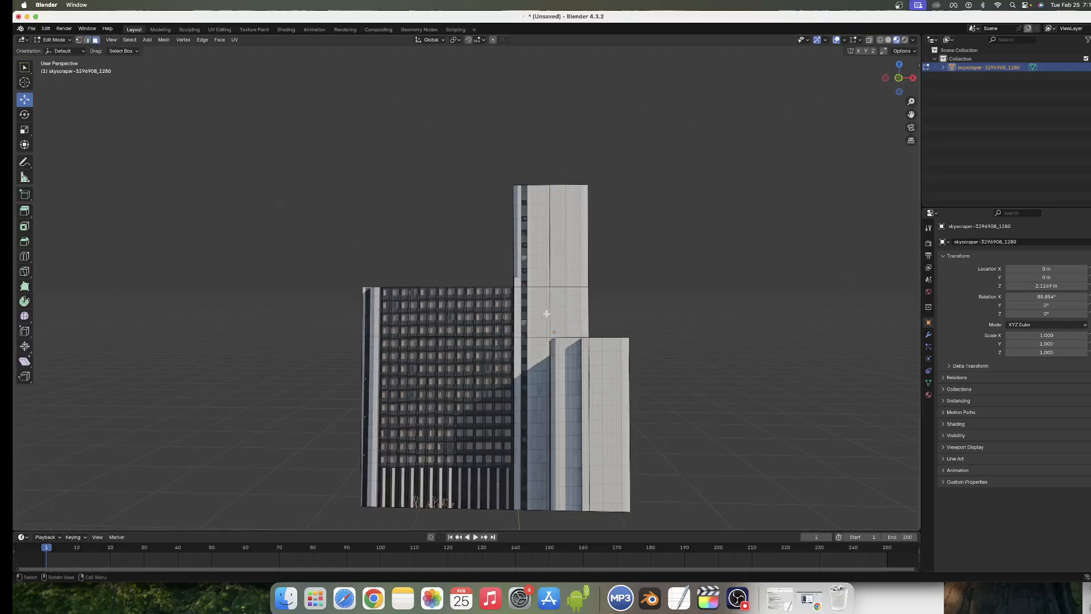
left_click(608, 368)
key("shift")
left_click(571, 366, "shift")
middle_click_drag(571, 367, 470, 404)
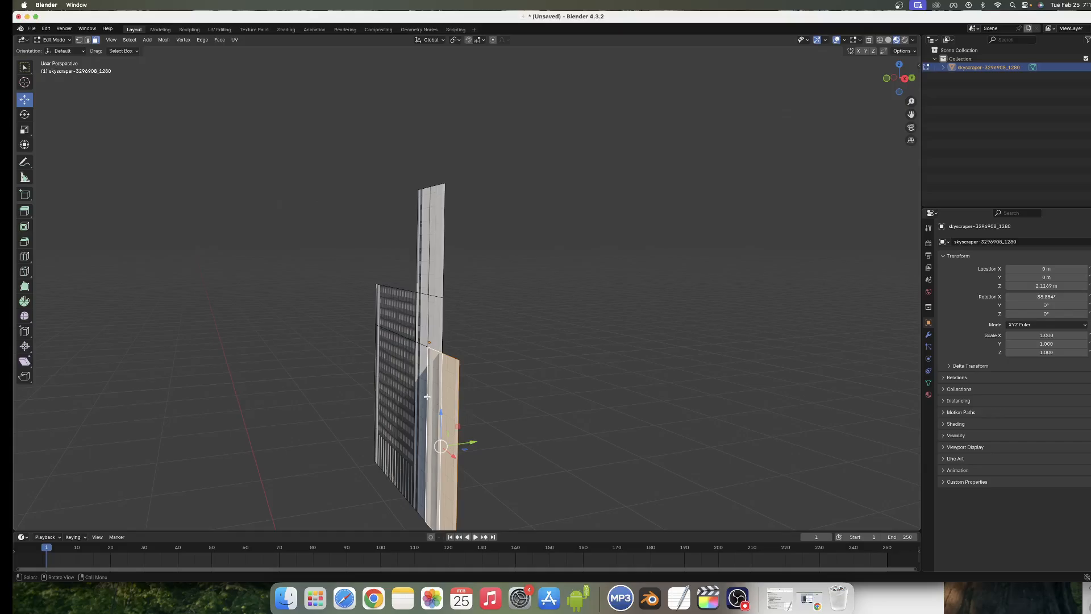
key("e")
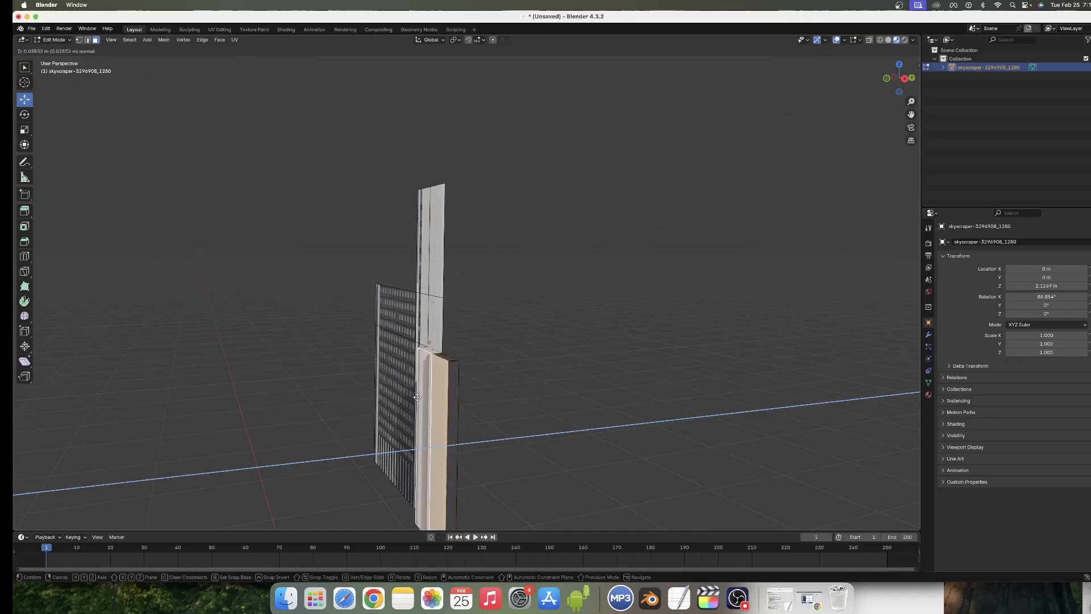
left_click(413, 397)
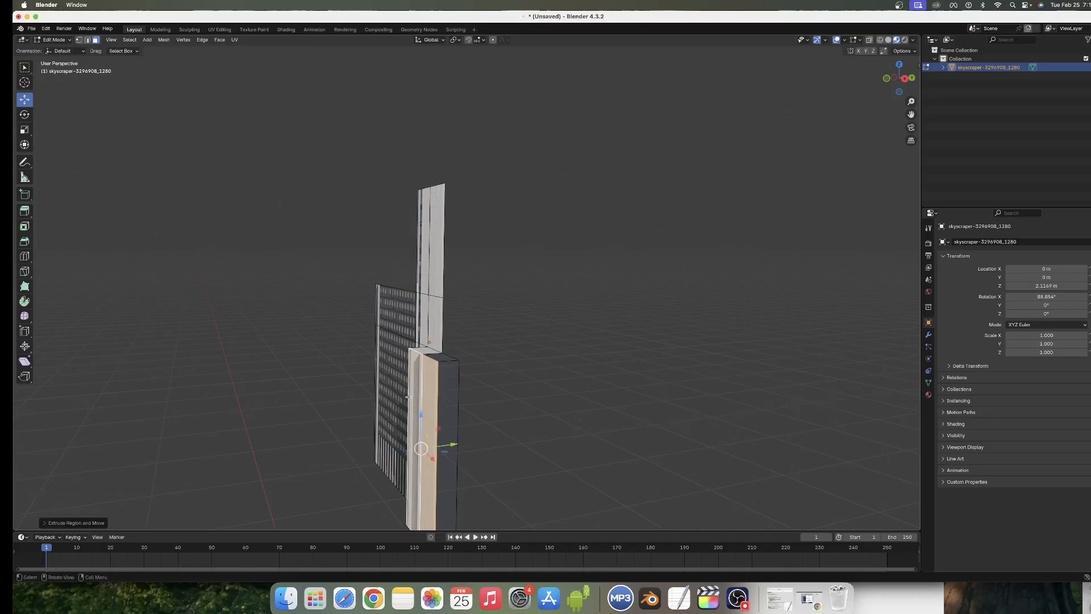
scroll(415, 395, "up", 3)
scroll(417, 393, "left", 3)
left_click(652, 316)
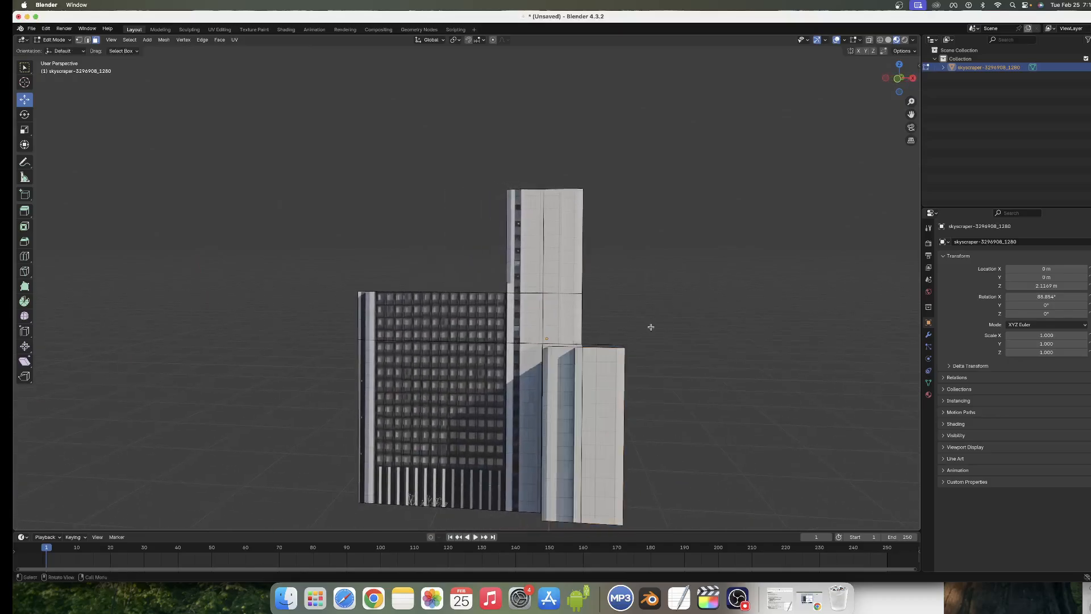
scroll(633, 351, "left", 1)
scroll(633, 351, "left", 5)
scroll(632, 350, "right", 3)
scroll(632, 350, "right", 5)
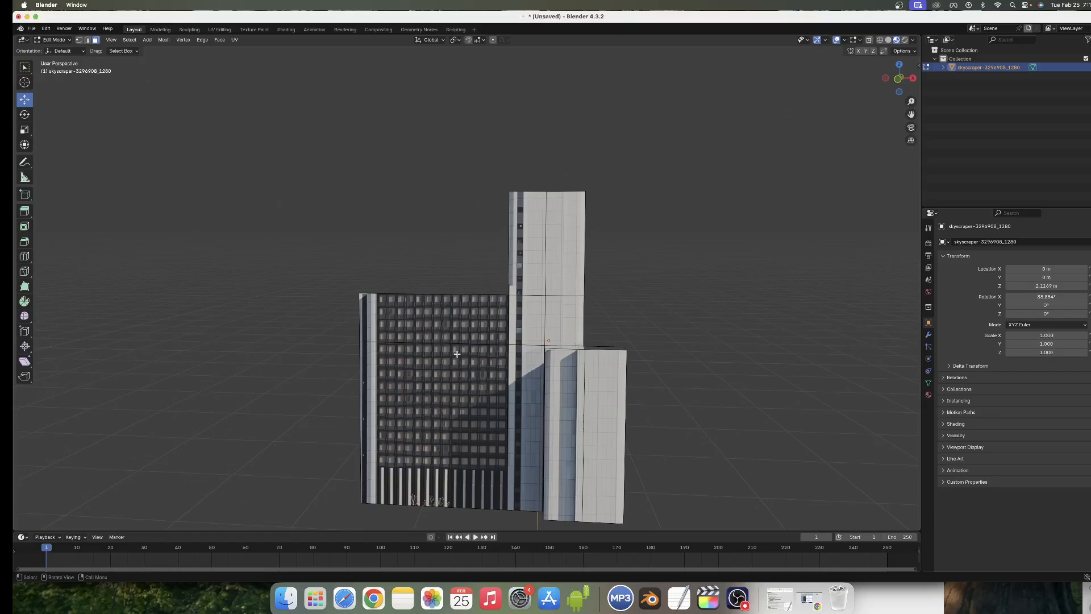
- Select the dark windowed building's two front faces, extrude them forward and clear the selection
scroll(456, 325, "down", 2)
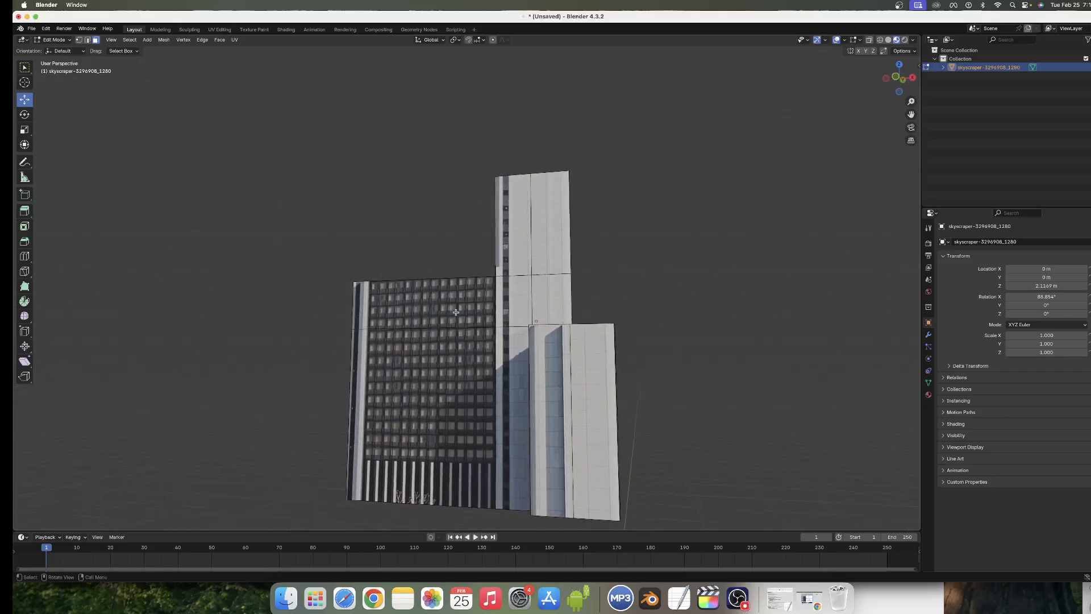
scroll(456, 313, "up", 1)
scroll(456, 313, "up", 1)
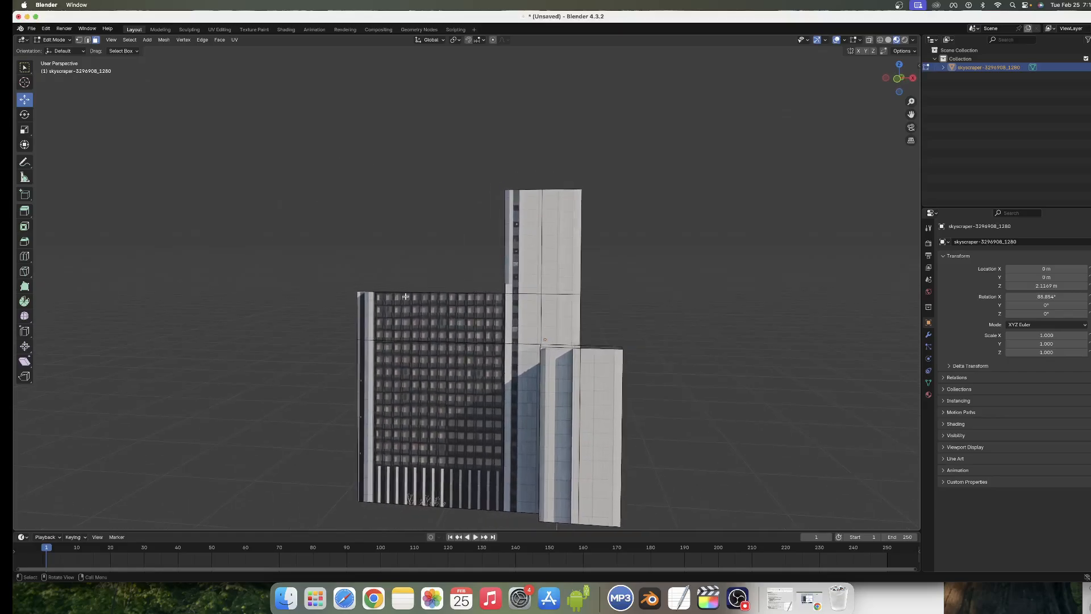
left_click(446, 312)
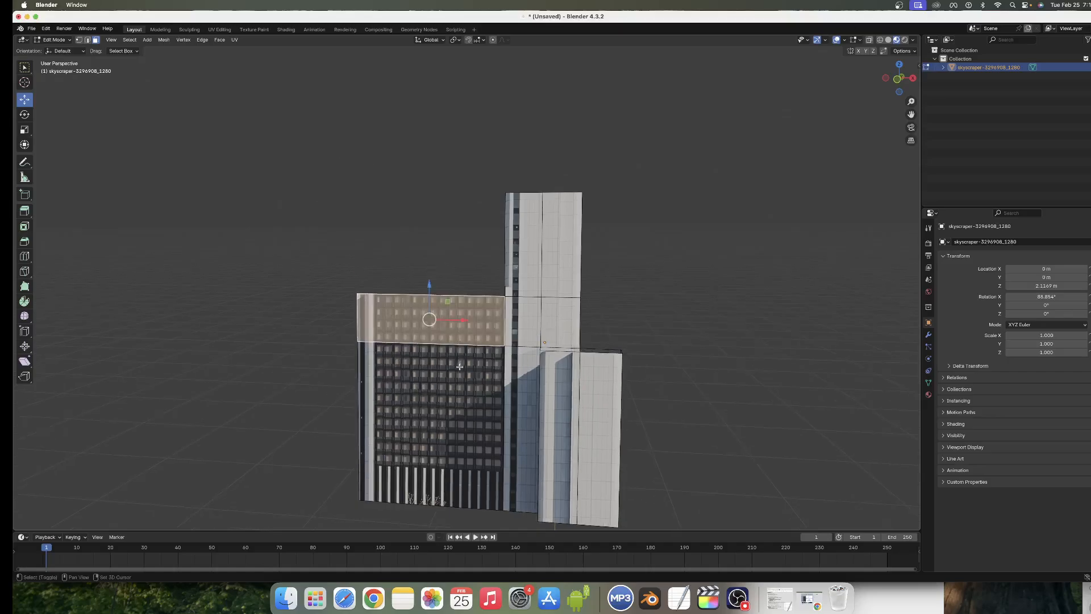
left_click(459, 366, "shift")
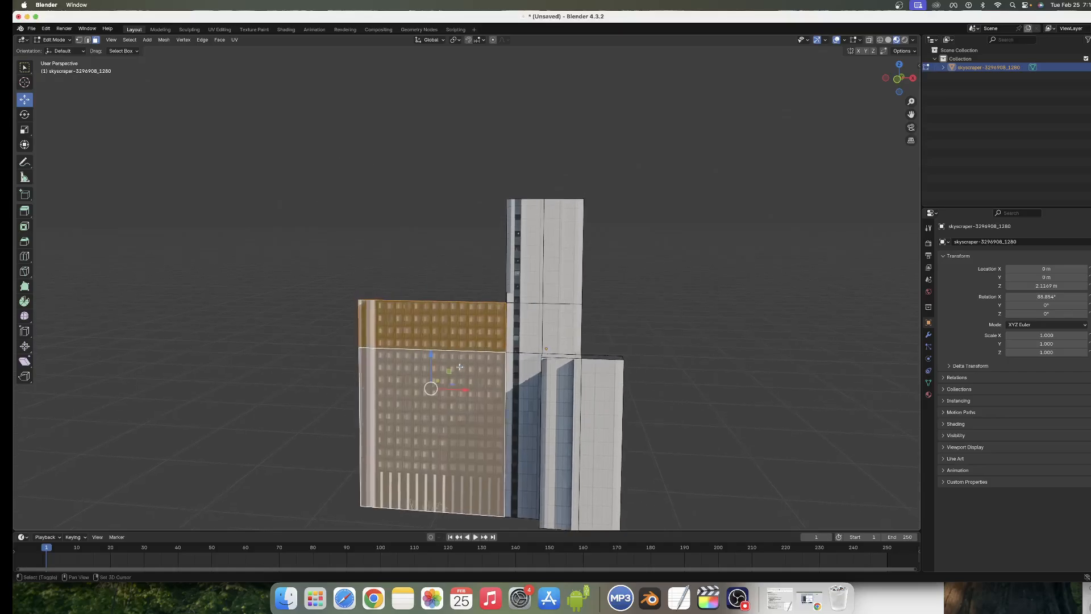
scroll(469, 364, "right", 5)
scroll(468, 364, "right", 2)
key("g")
key("z")
key("z")
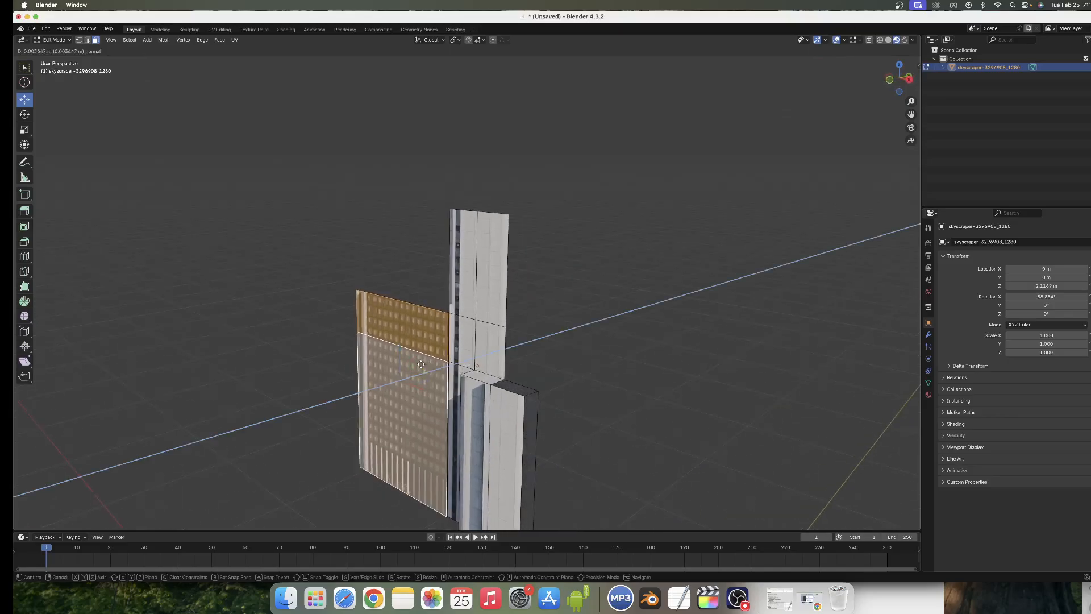
left_click(413, 366)
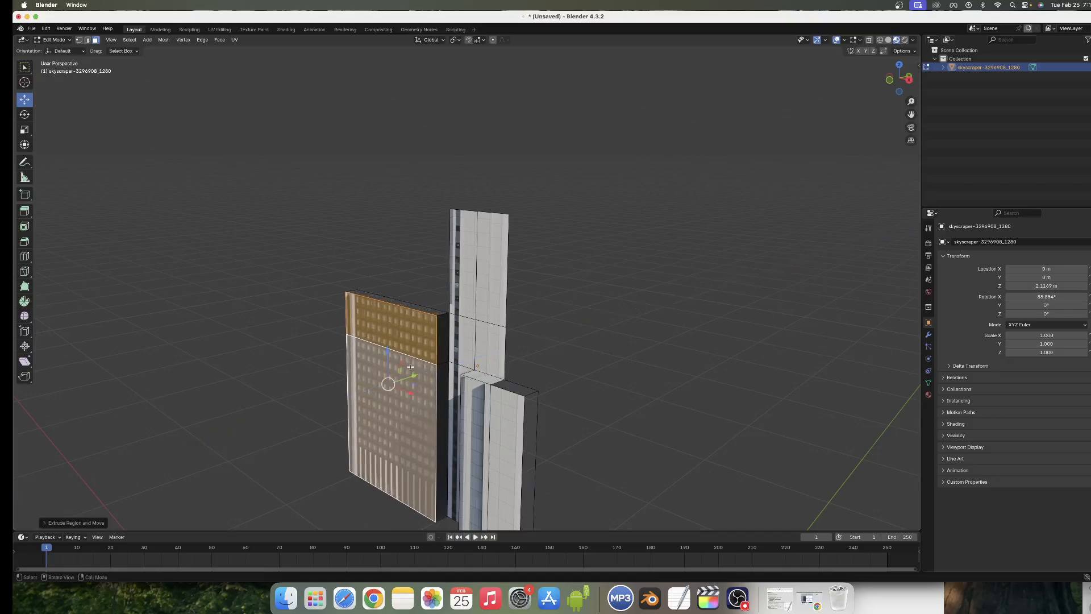
scroll(416, 364, "left", 3)
left_click(666, 307)
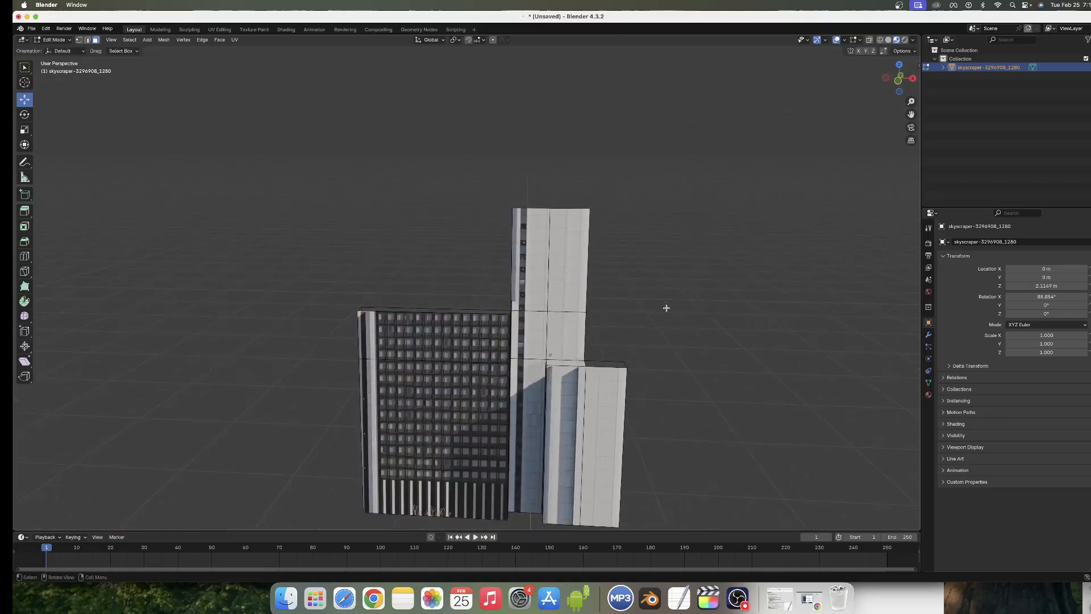
- Examine the extruded dark building and low white building from several angles and distances
scroll(666, 308, "left", 4)
scroll(666, 307, "left", 5)
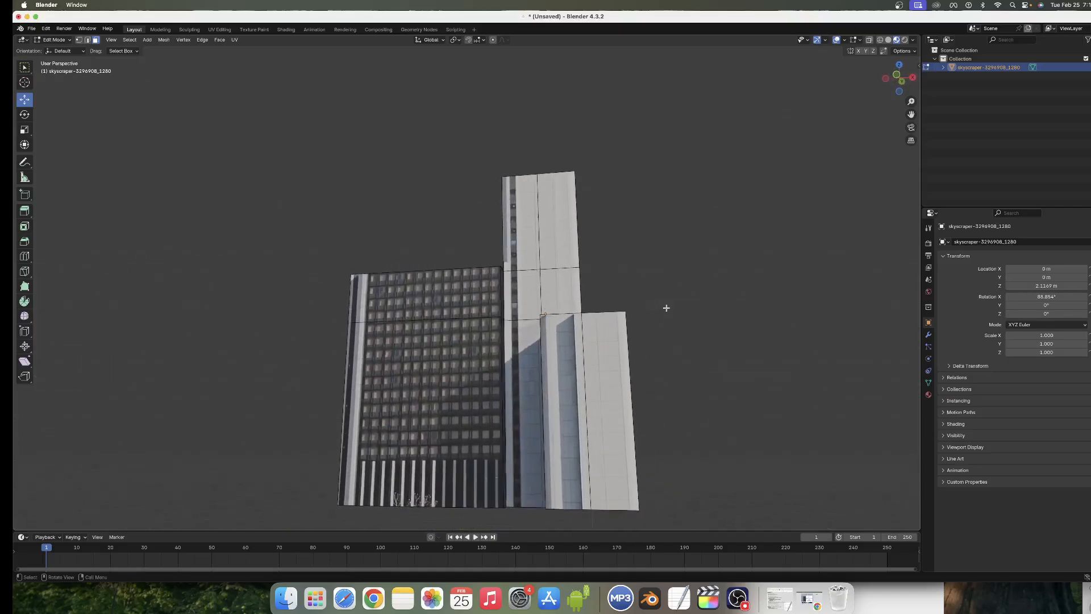
scroll(666, 307, "left", 5)
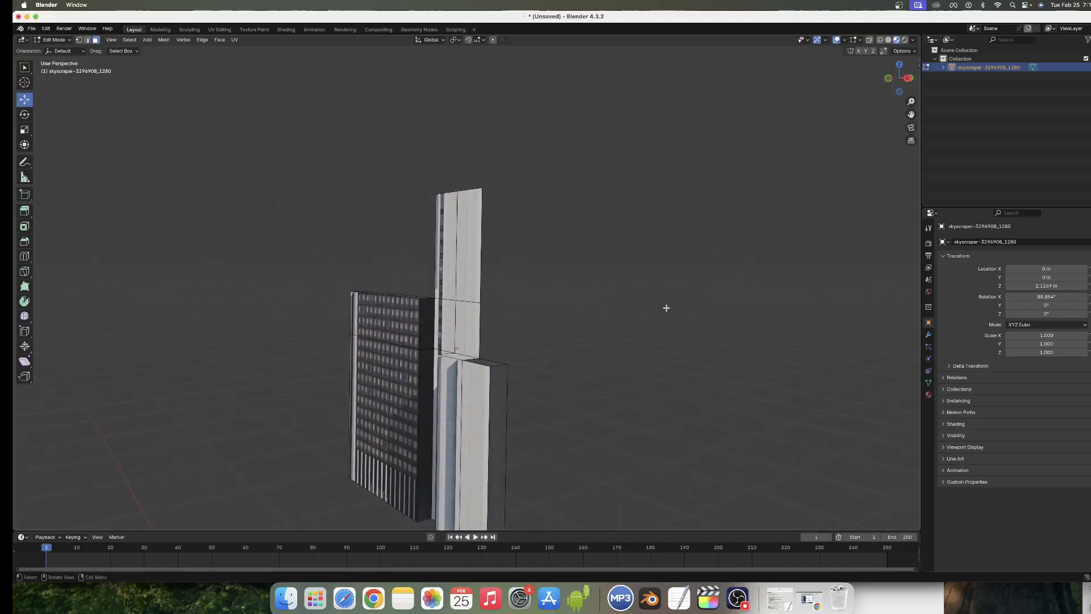
scroll(651, 316, "down", 3, "ctrl")
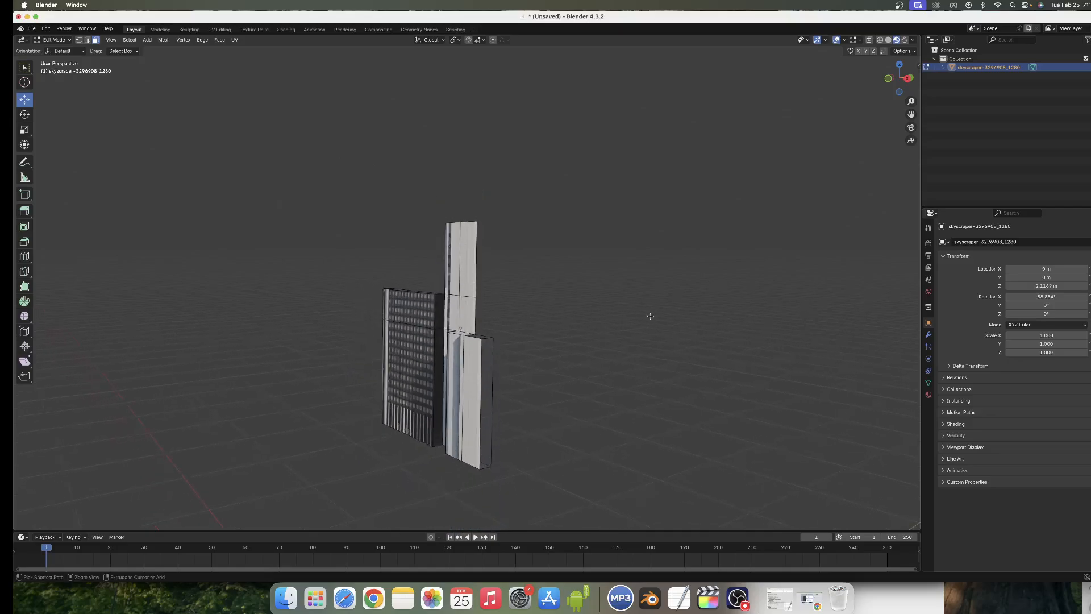
scroll(650, 316, "down", 2)
scroll(651, 316, "left", 5)
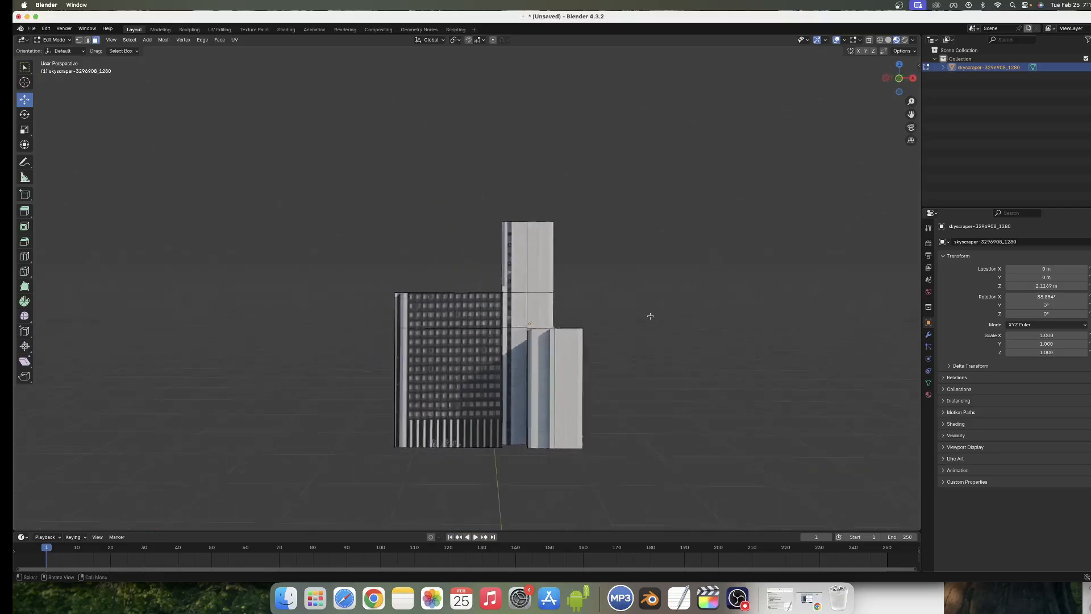
scroll(650, 316, "left", 3)
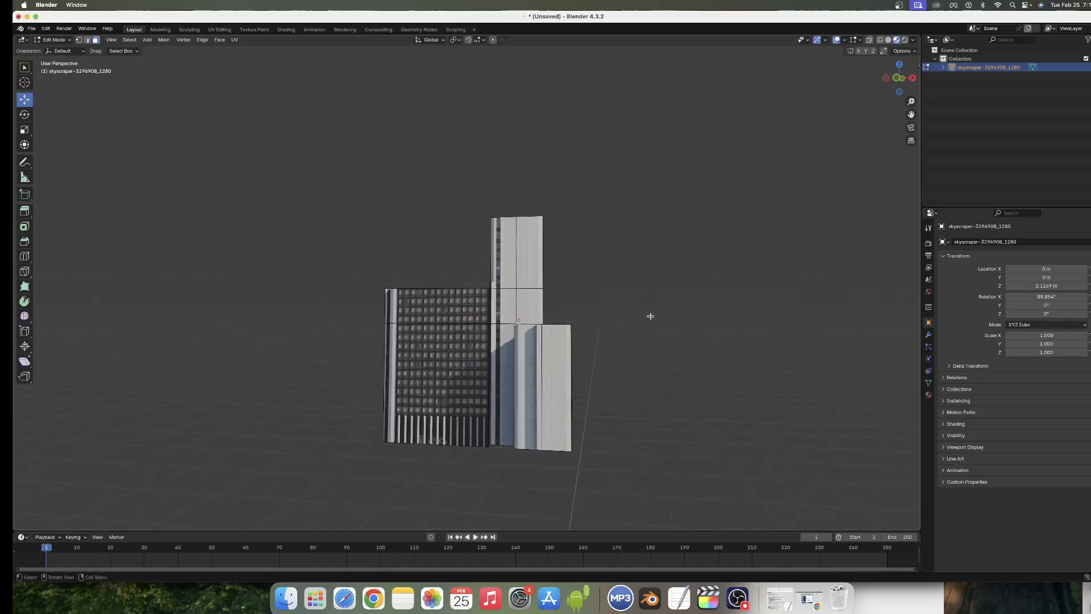
scroll(650, 316, "left", 2)
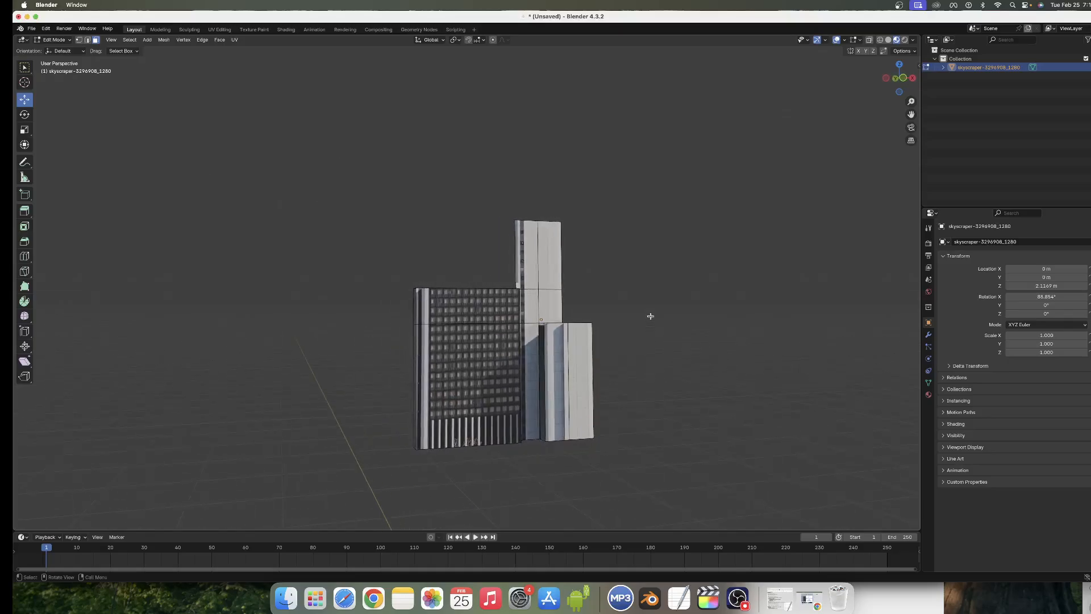
scroll(651, 316, "left", 2)
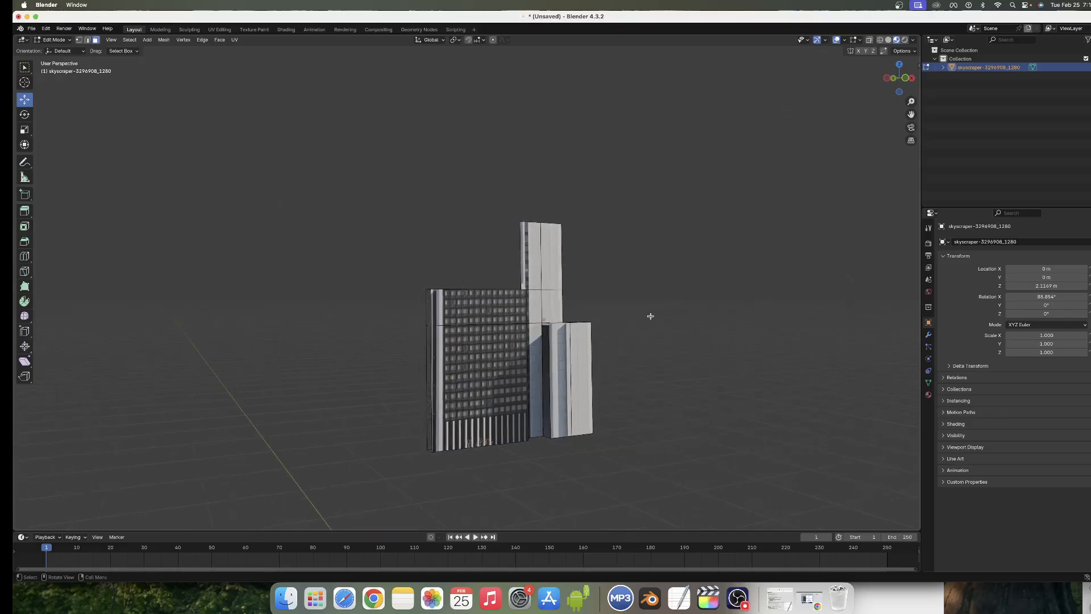
scroll(651, 315, "left", 4)
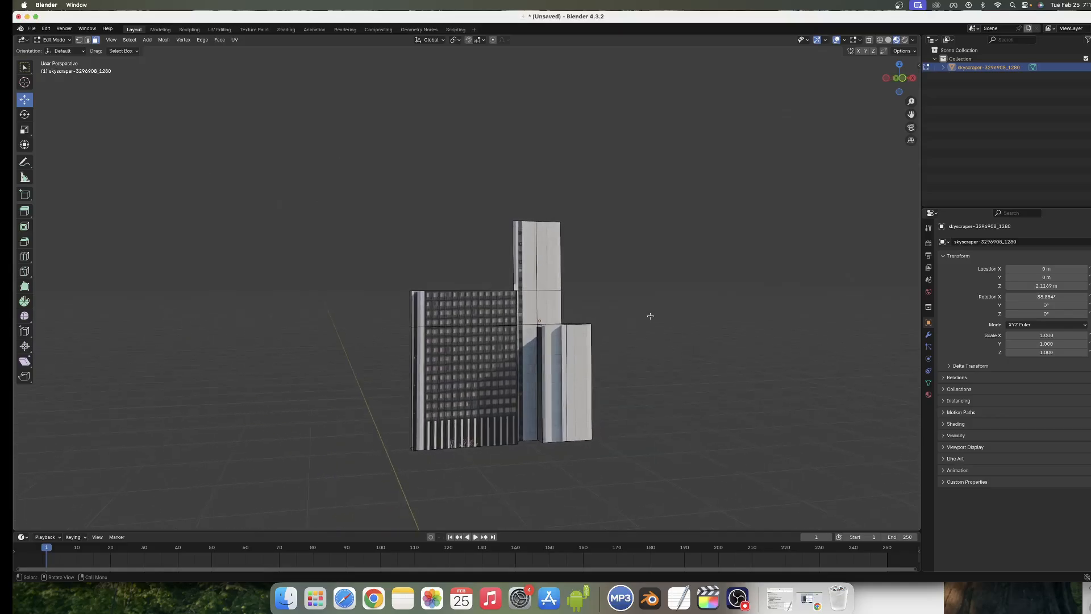
scroll(651, 316, "left", 3)
scroll(650, 316, "down", 4, "ctrl")
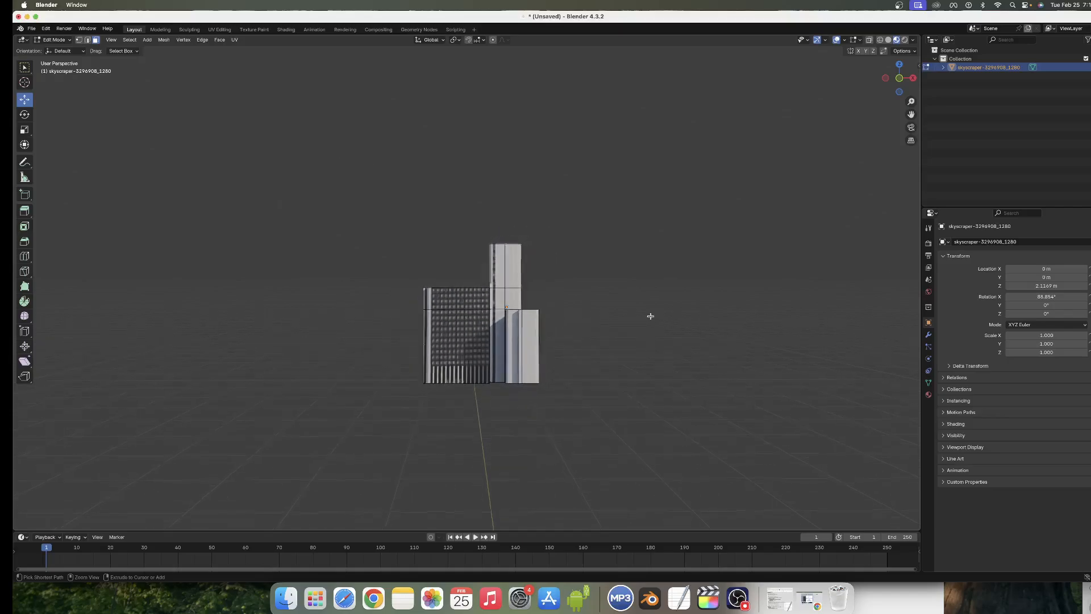
- In edge selection mode, add a vertical loop cut through the dark building, setting off the narrow strip along its left side
scroll(651, 316, "up", 6, "ctrl")
scroll(650, 316, "up", 2, "ctrl")
scroll(651, 316, "left", 3, "shift")
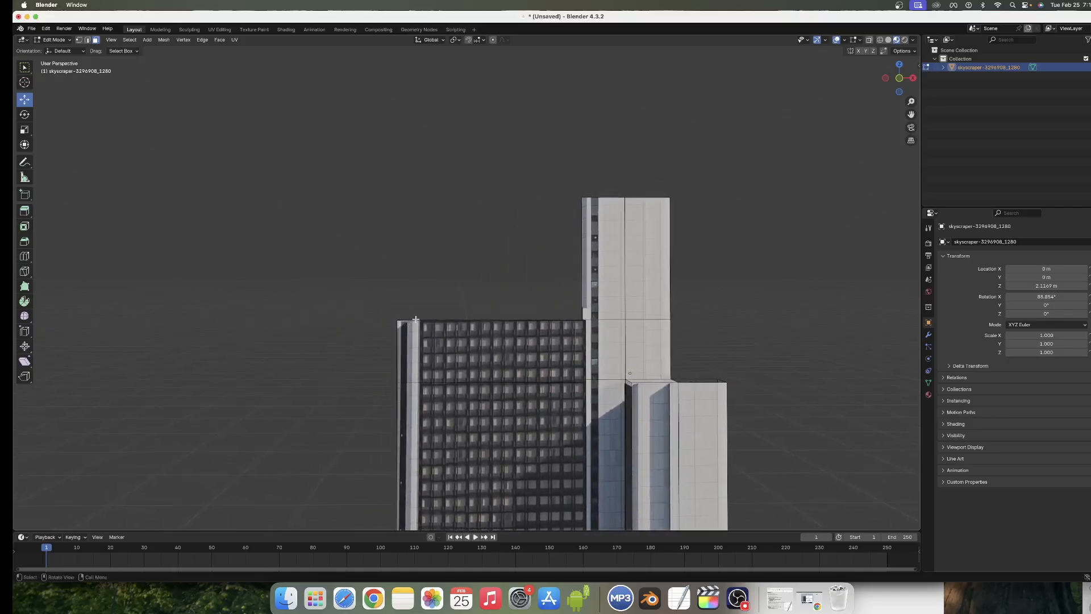
left_click(87, 40)
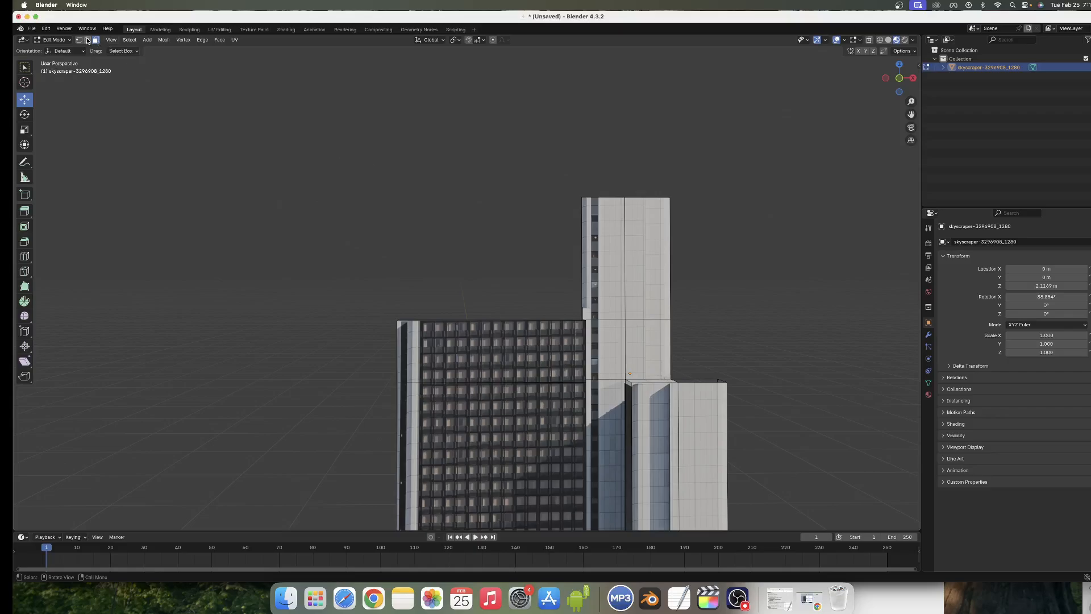
left_click(408, 320)
scroll(408, 319, "left", 5)
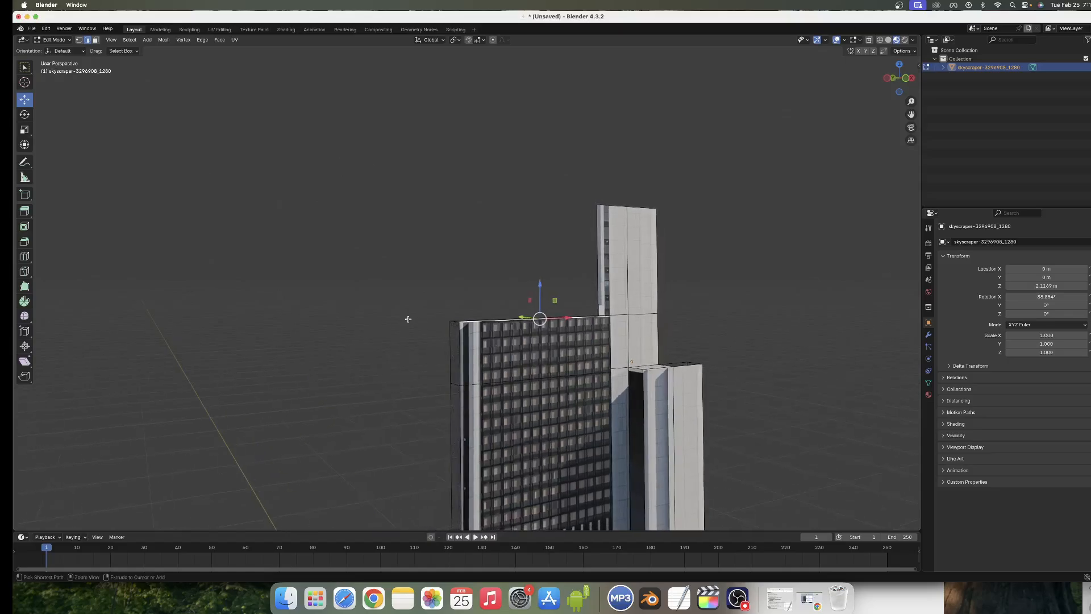
key("ctrl+r")
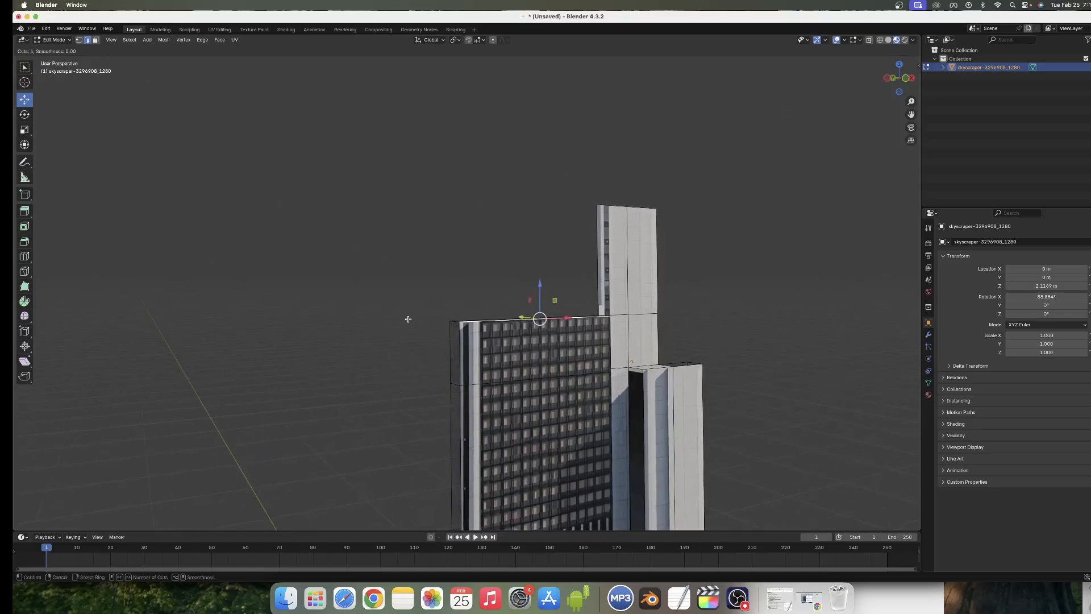
left_click(476, 324)
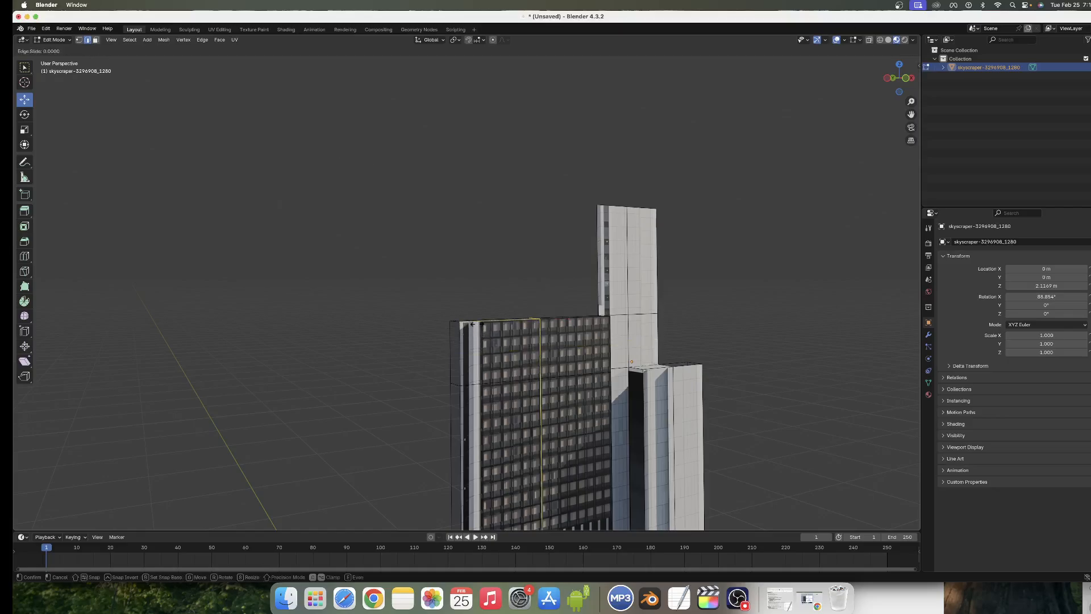
left_click(410, 322)
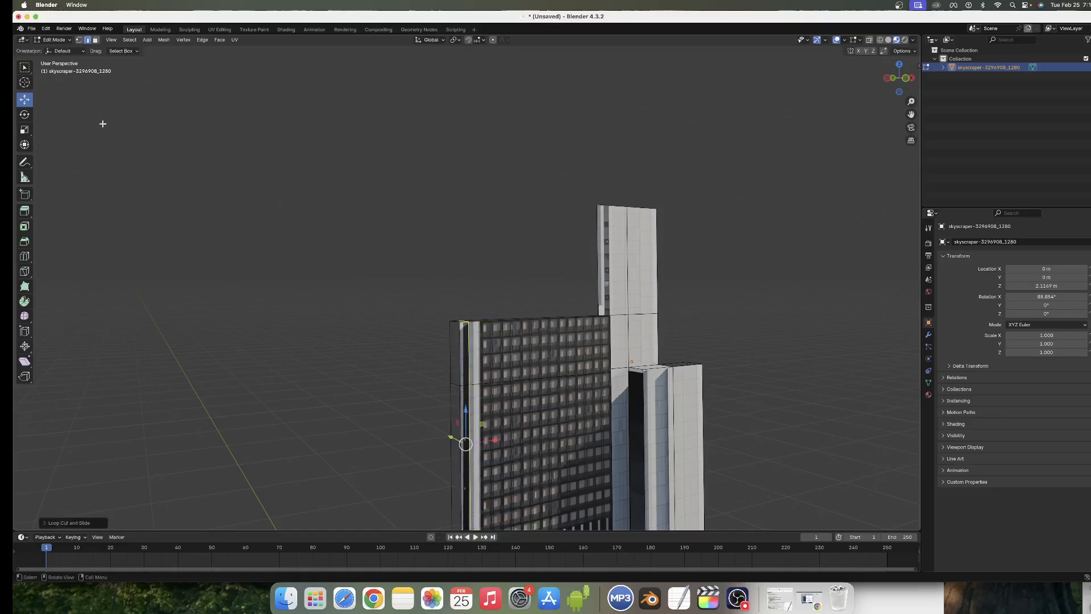
- In face selection mode, select the two narrow strip faces on the dark building's left side and extrude them backward about 0.56 m
left_click(363, 240)
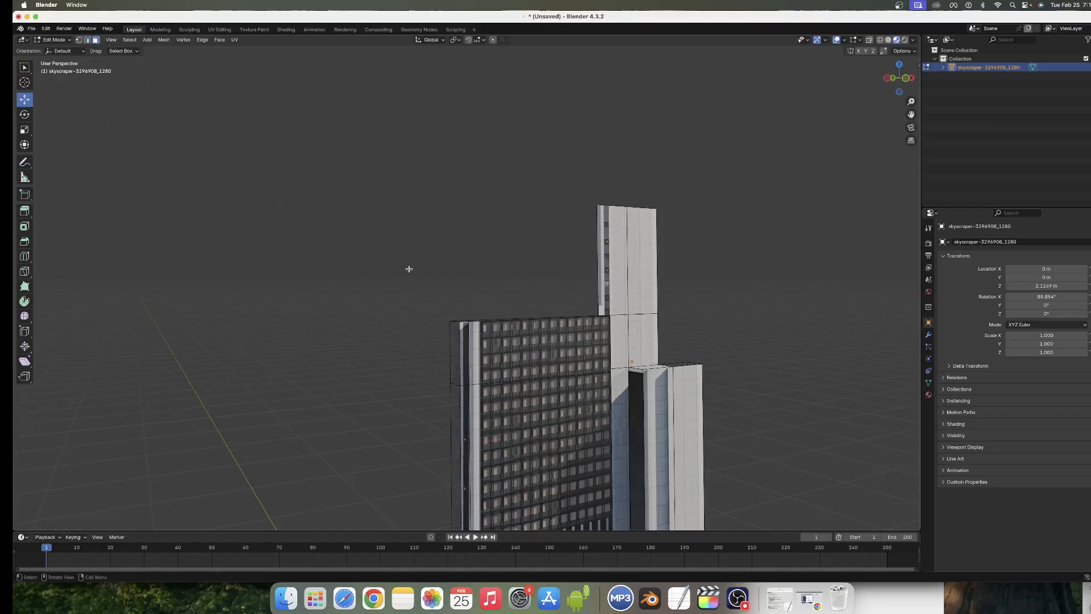
middle_click_drag(458, 297, 445, 309)
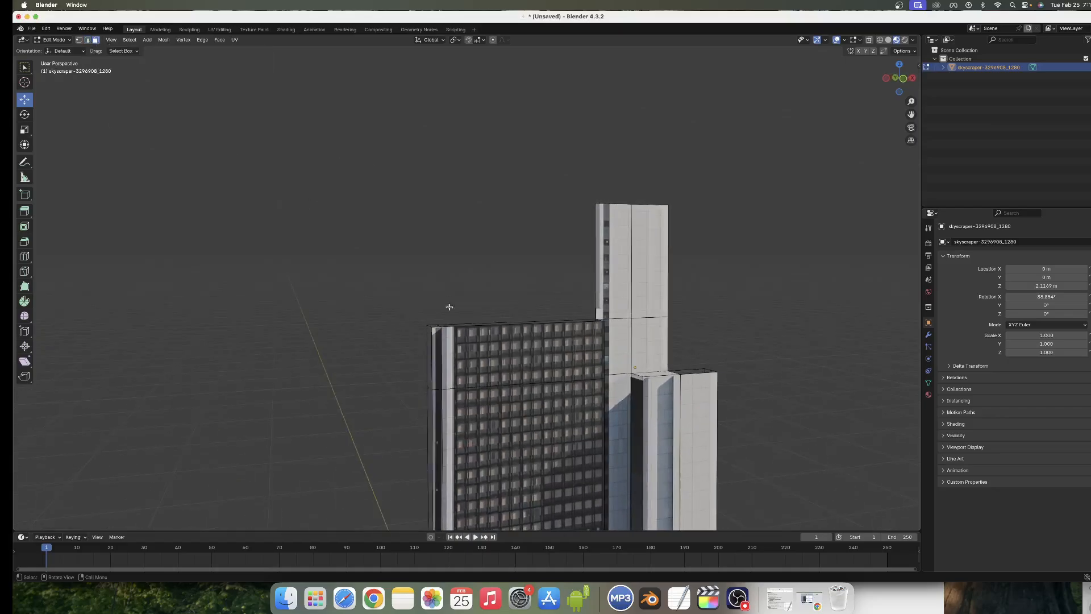
left_click(437, 349)
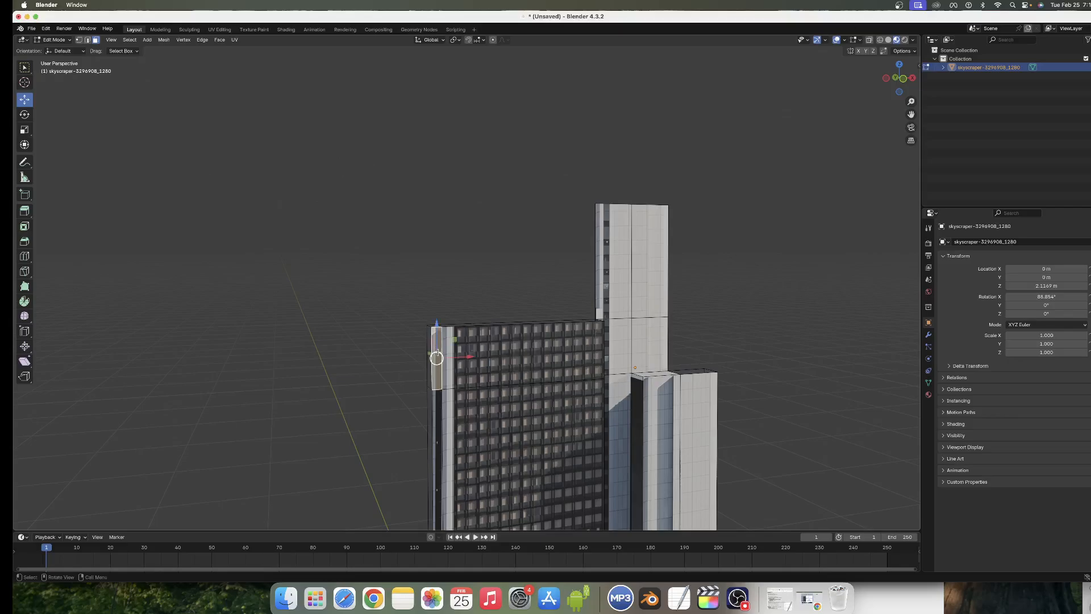
scroll(435, 348, "down", 8, "shift")
left_click(433, 343, "shift")
middle_click_drag(433, 343, 443, 343)
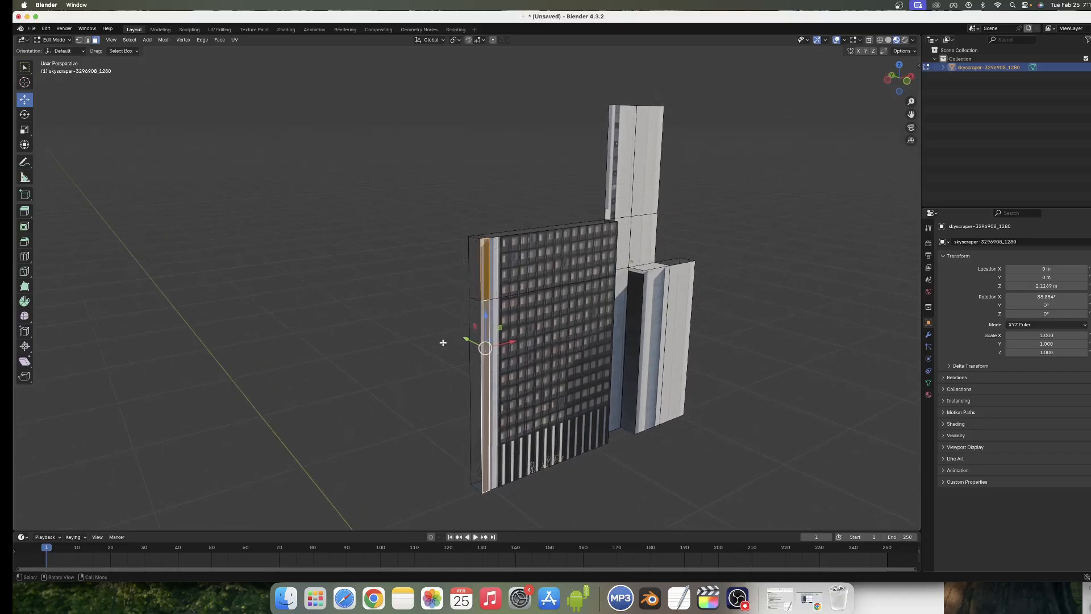
key("e")
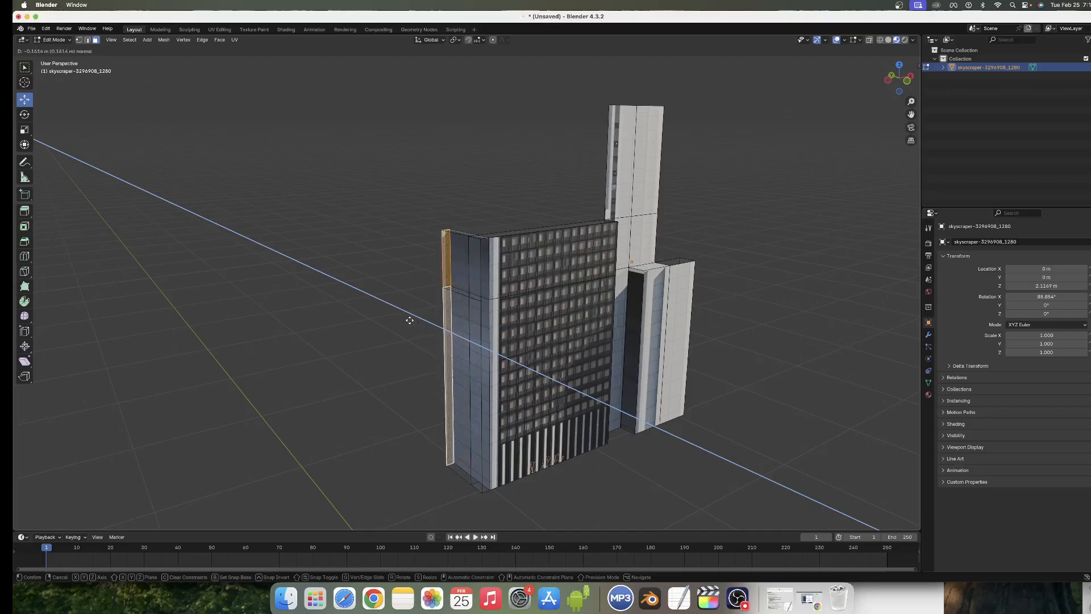
left_click(409, 320)
scroll(409, 363, "right", 5)
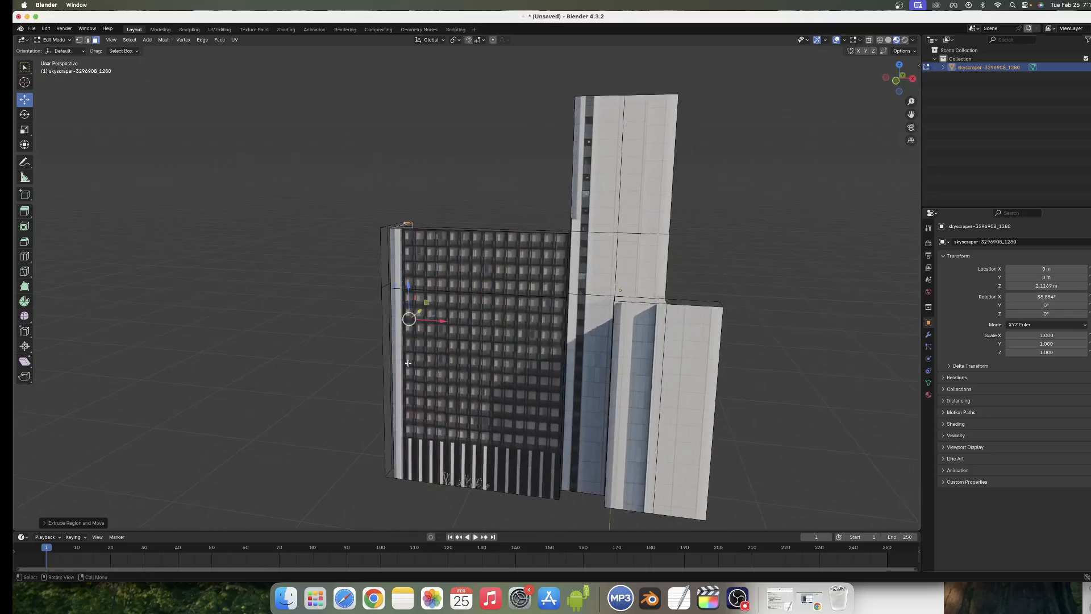
scroll(408, 363, "right", 5)
scroll(408, 363, "left", 4)
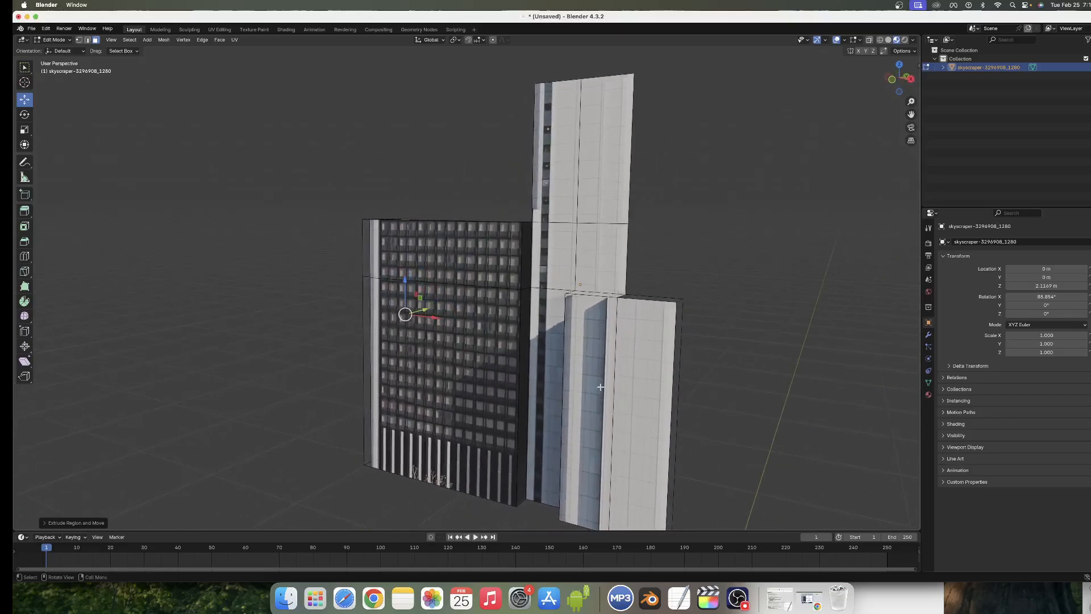
- In edge selection mode, add a vertical loop cut close to the low white building's right edge, and return to face selection mode
scroll(718, 323, "right", 6)
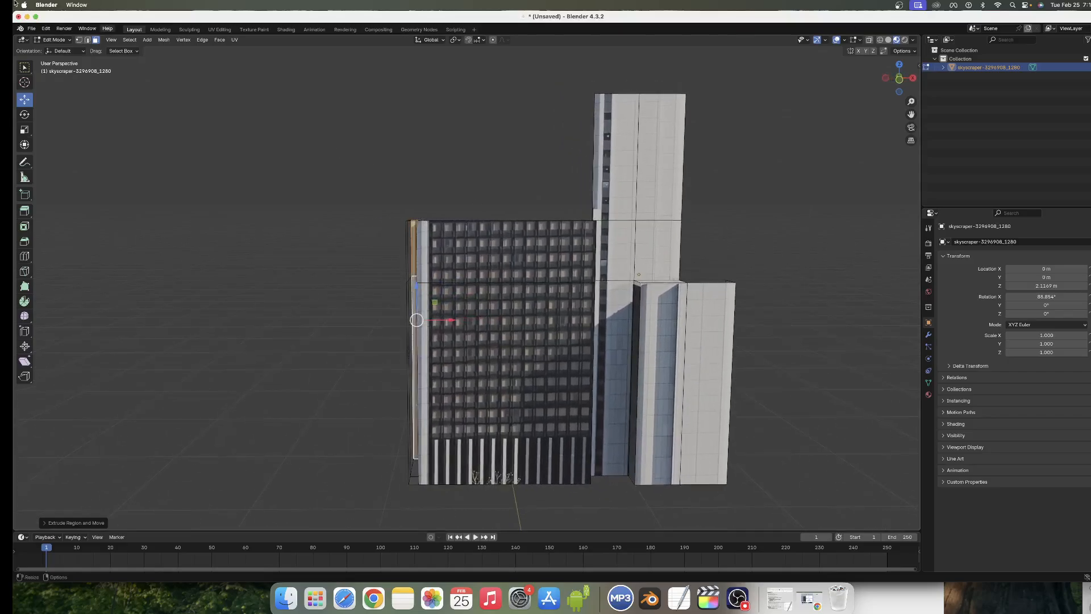
left_click(87, 41)
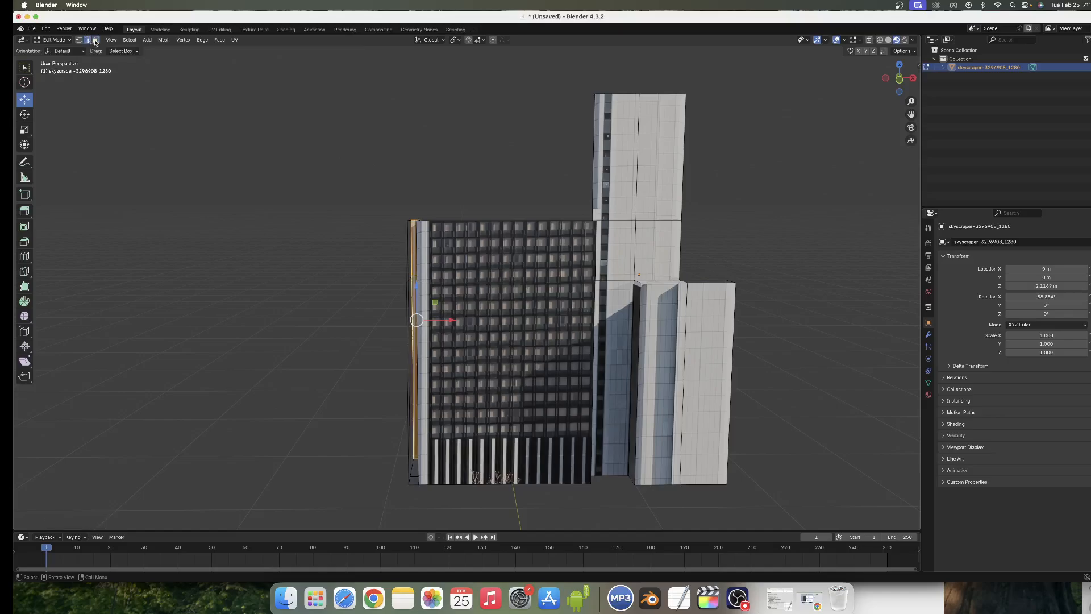
left_click(726, 282)
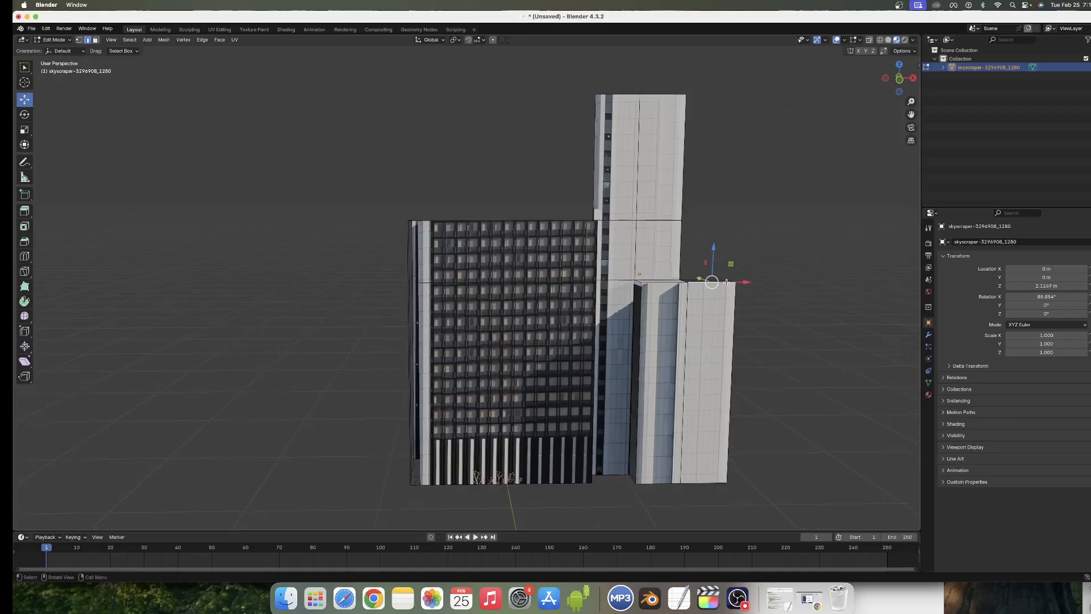
key("ctrl+r")
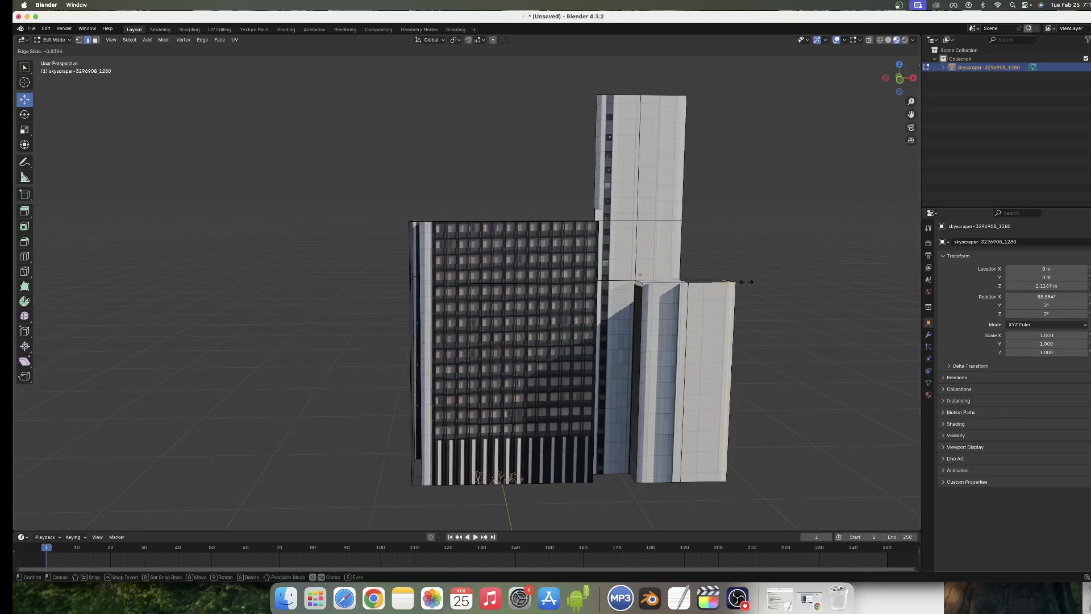
left_click(742, 282)
middle_click_drag(742, 282, 745, 286)
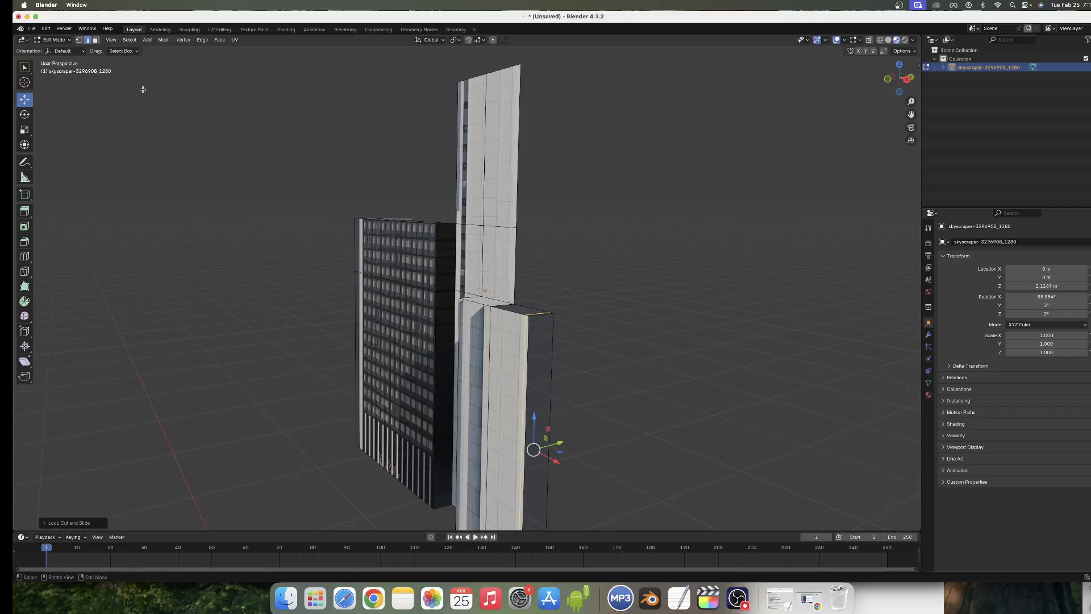
left_click(96, 40)
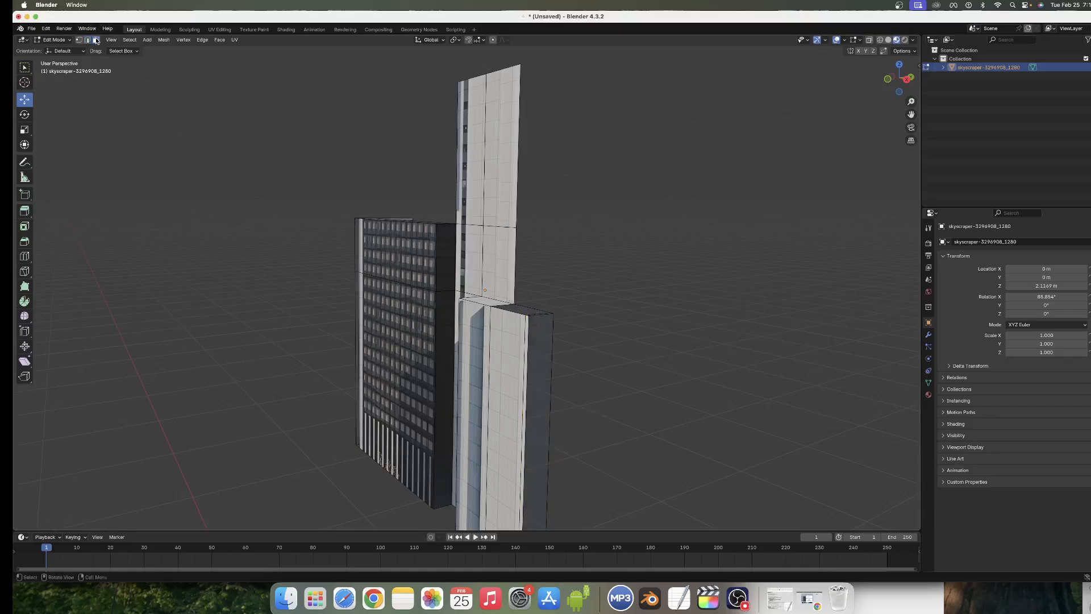
- Select the narrow strip face along the low white building's right edge and extrude it backward to form its side wall
left_click(525, 356)
middle_click_drag(526, 356, 534, 364)
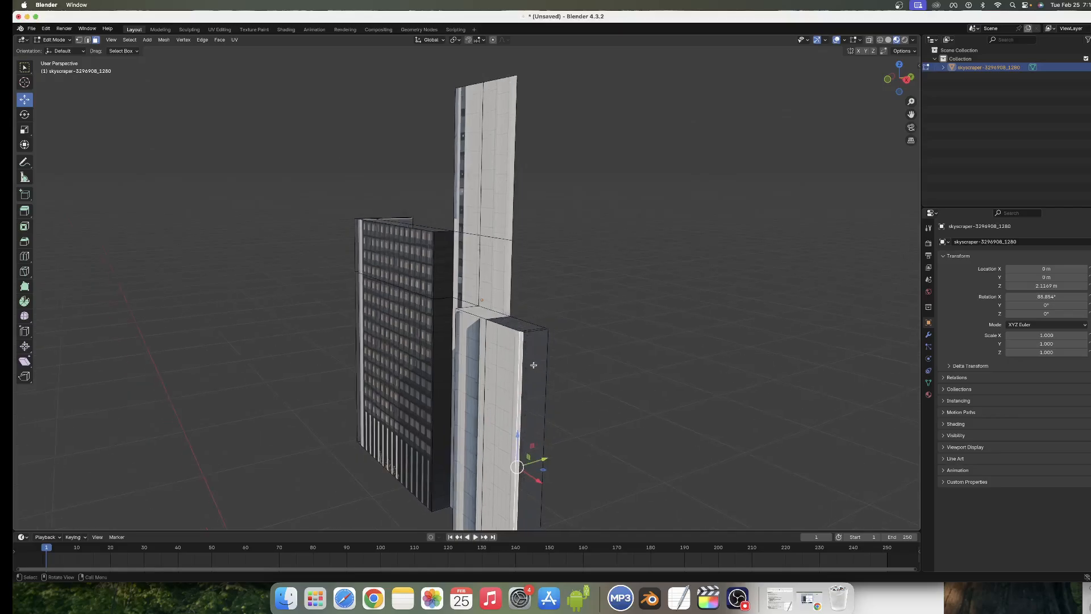
scroll(534, 365, "down", 2)
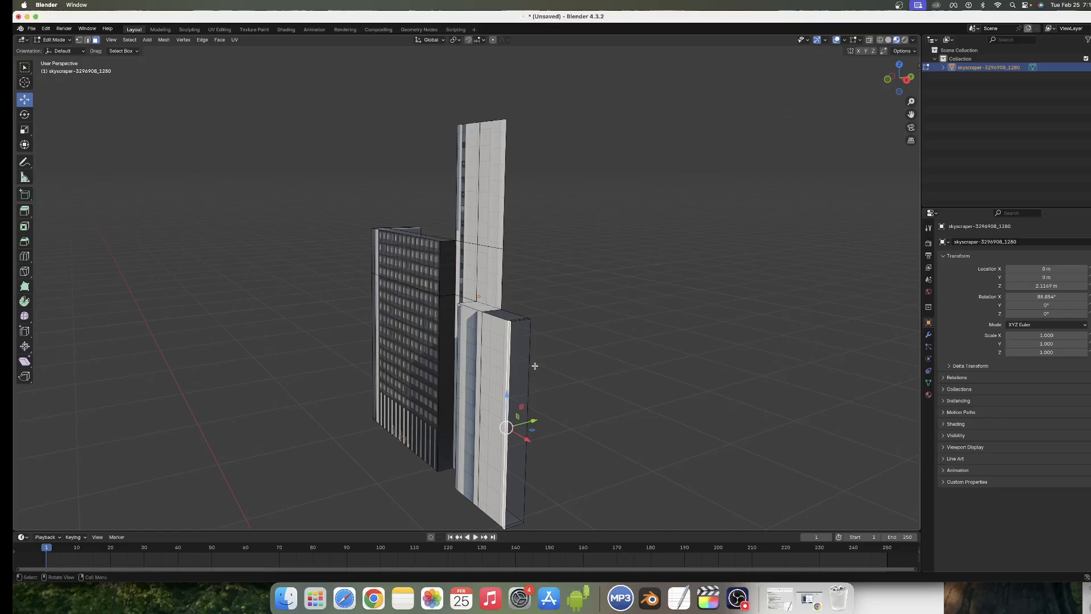
key("e")
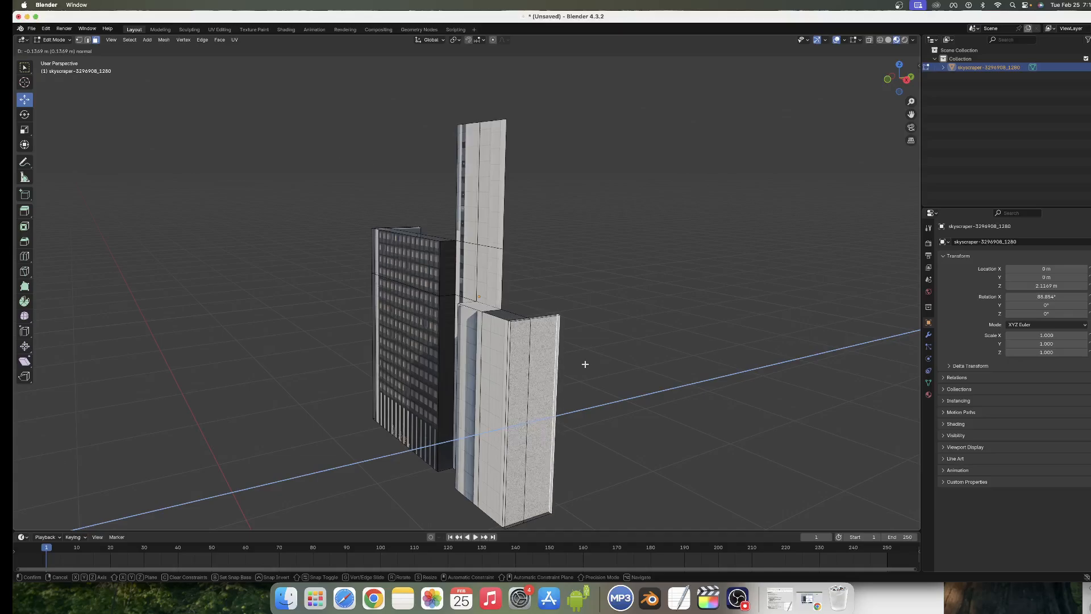
left_click(586, 365)
- Deselect the strip and examine the low white building's extruded side wall and the neighbouring buildings from several angles
scroll(587, 364, "left", 3)
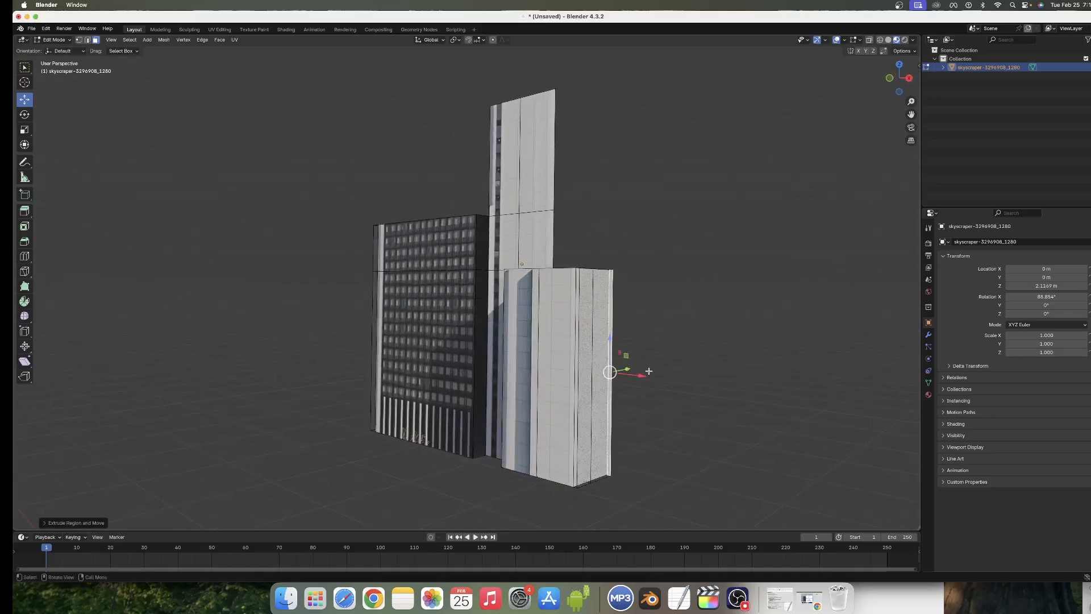
scroll(654, 353, "left", 6)
scroll(653, 353, "right", 6)
scroll(653, 353, "right", 1)
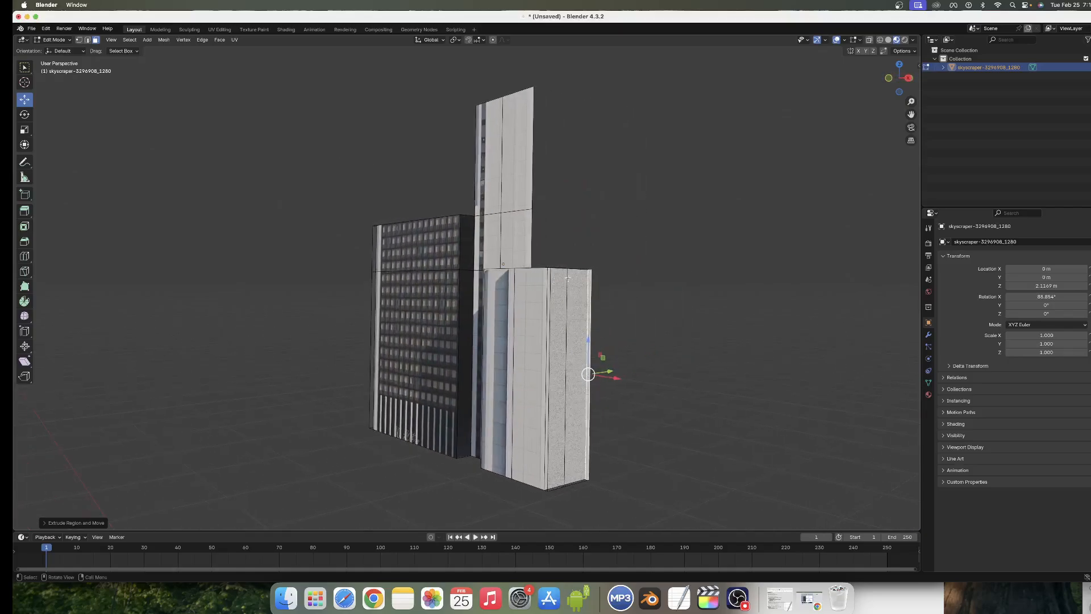
scroll(569, 282, "down", 3)
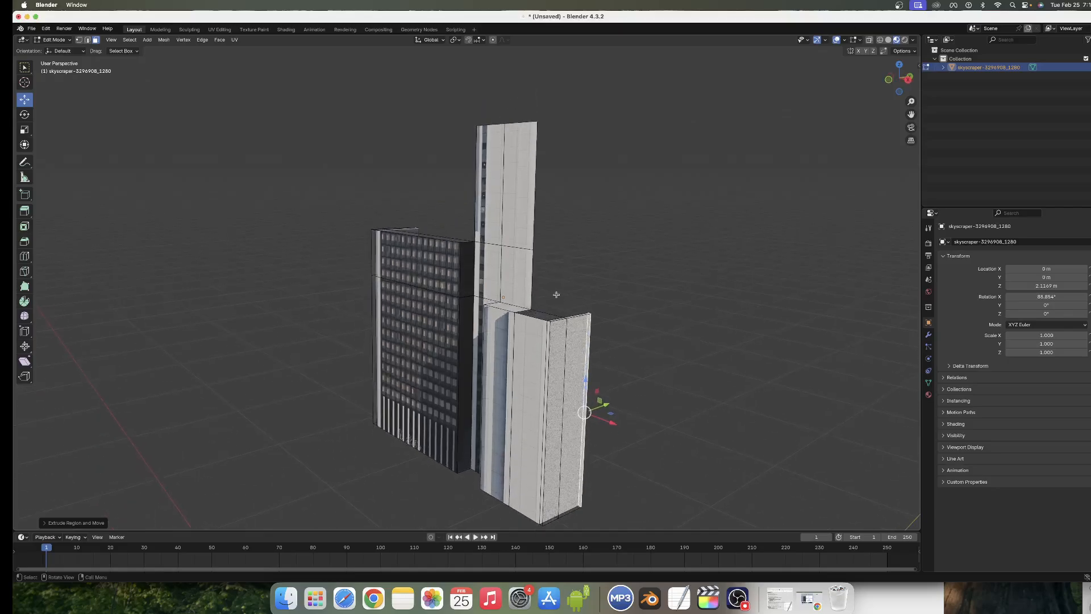
scroll(556, 294, "left", 4)
left_click(708, 337)
scroll(708, 338, "up", 1)
scroll(708, 338, "right", 8)
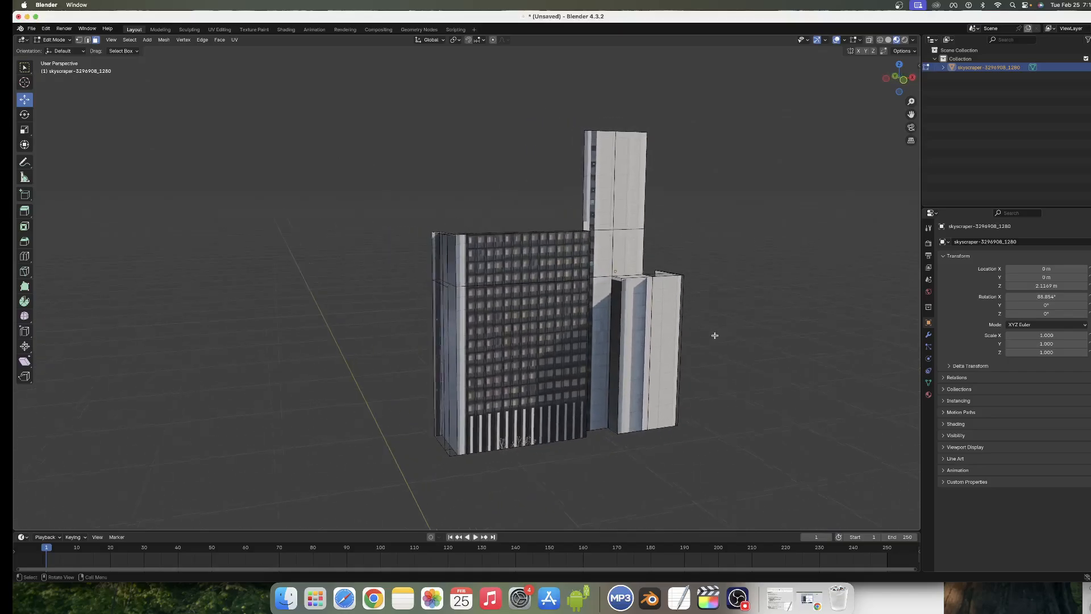
scroll(715, 335, "right", 8)
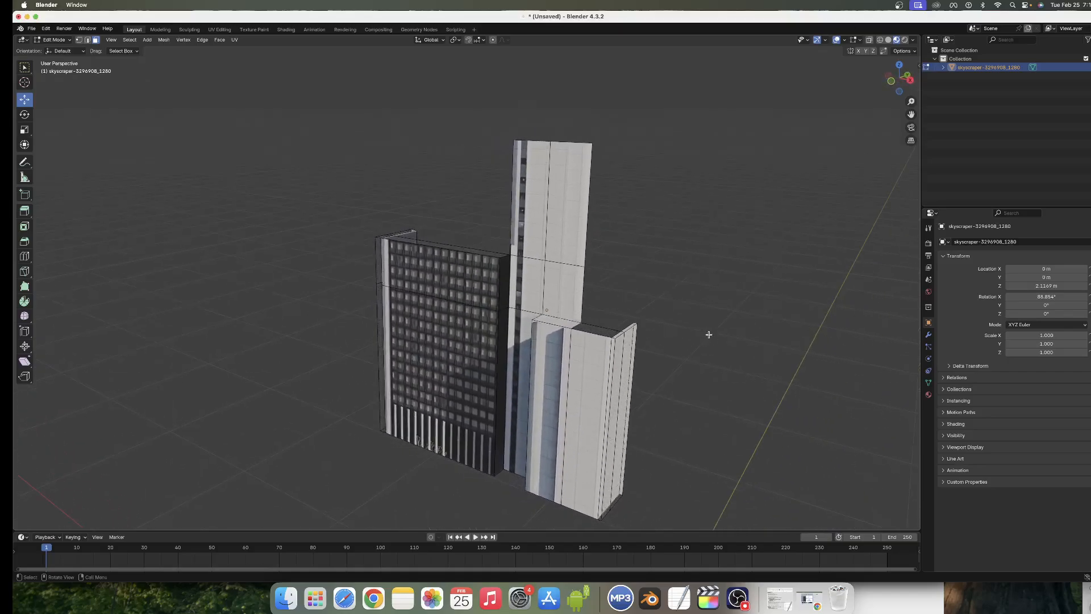
scroll(708, 335, "right", 3)
scroll(709, 334, "left", 3)
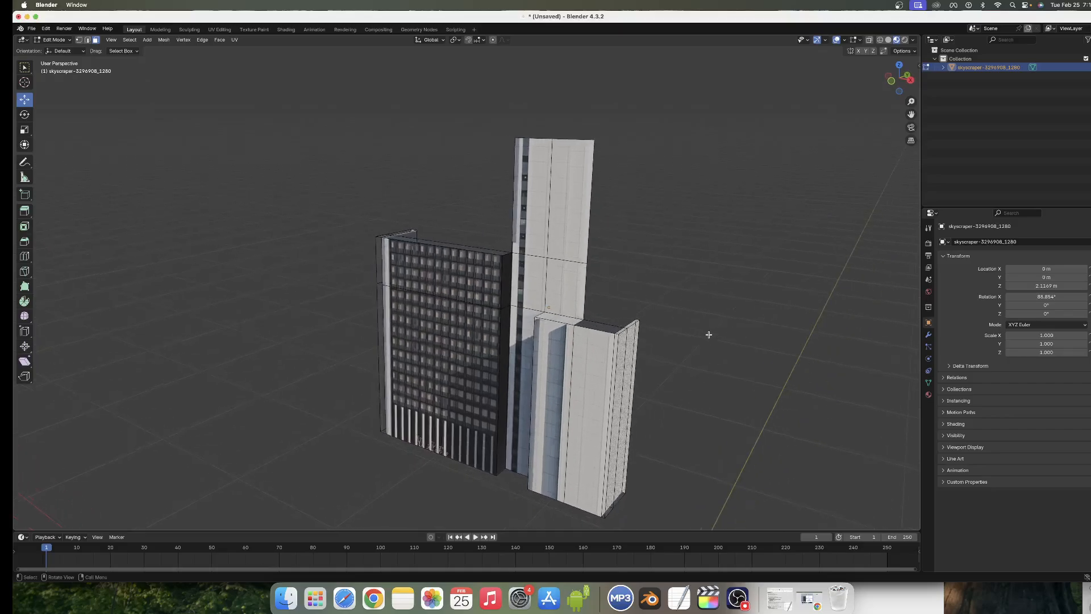
scroll(707, 334, "right", 6)
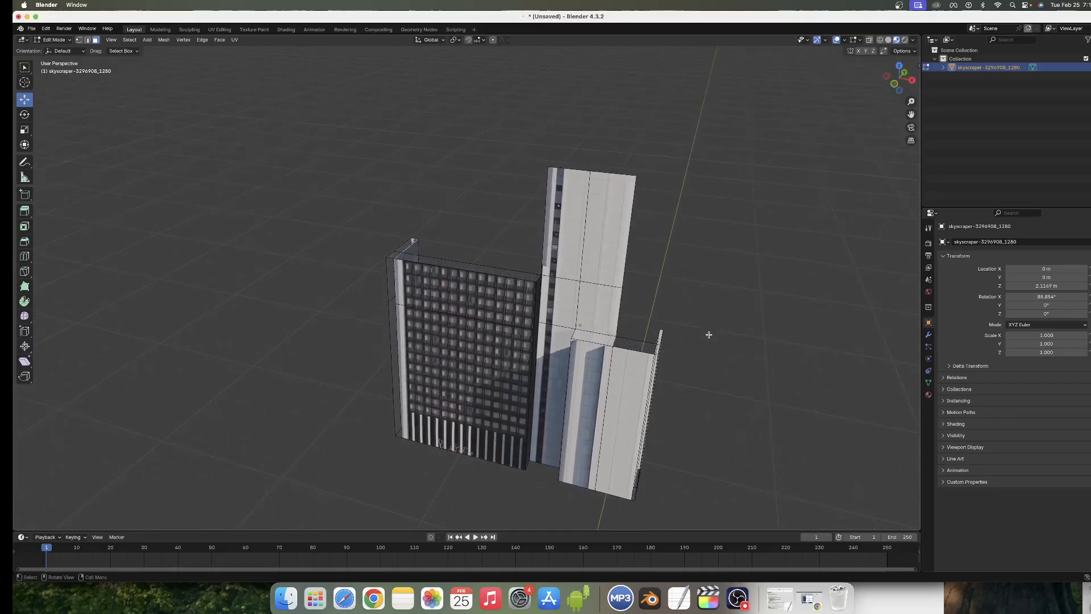
scroll(585, 245, "up", 5)
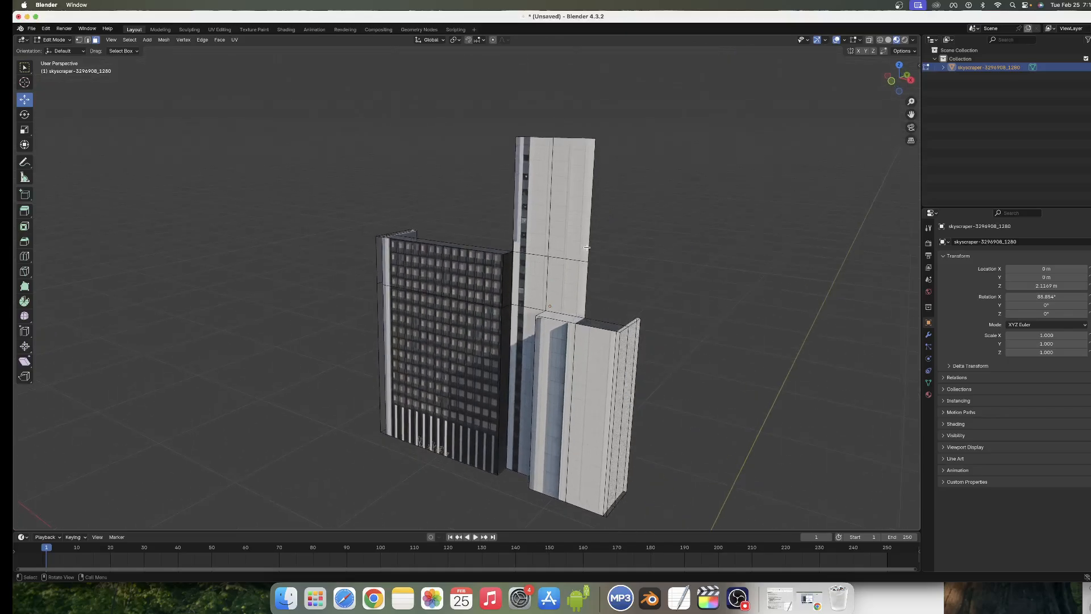
scroll(586, 247, "left", 2)
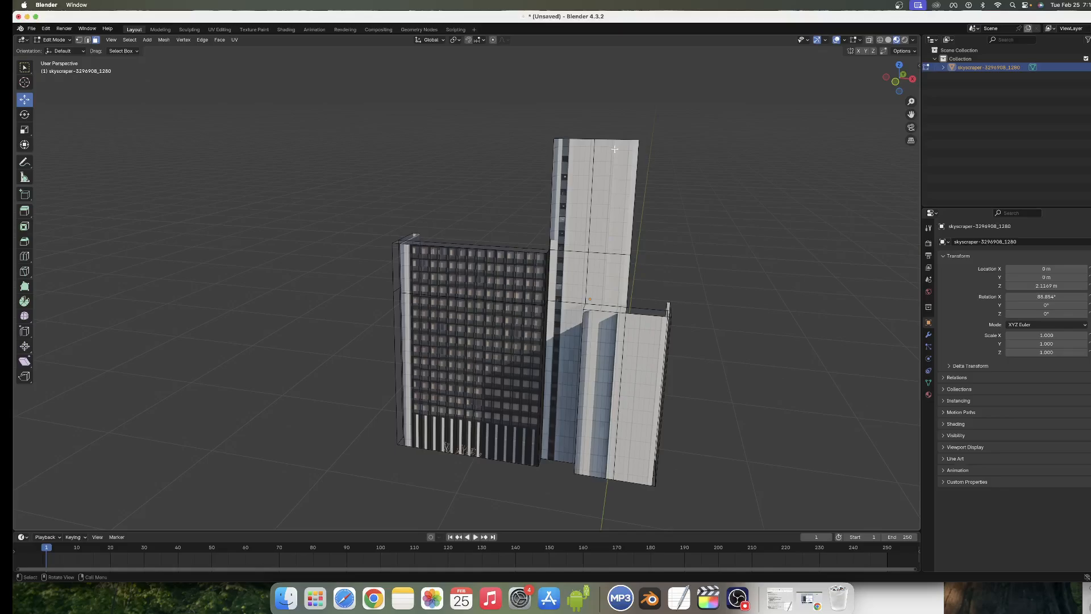
- In edge selection mode, add a vertical loop cut close to the tall white tower's right edge
left_click(88, 40)
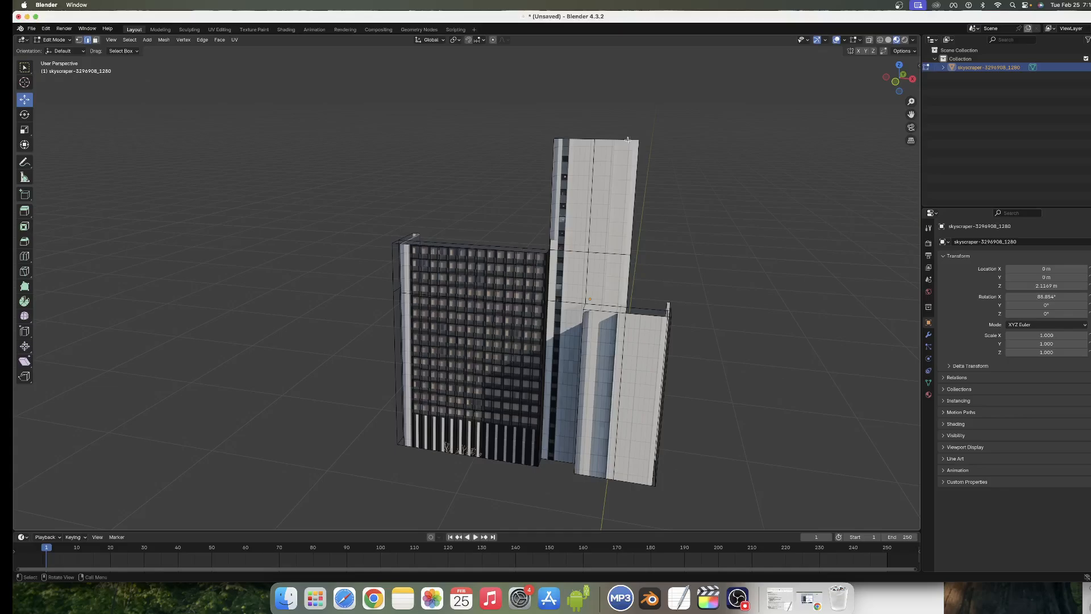
key("ctrl+r")
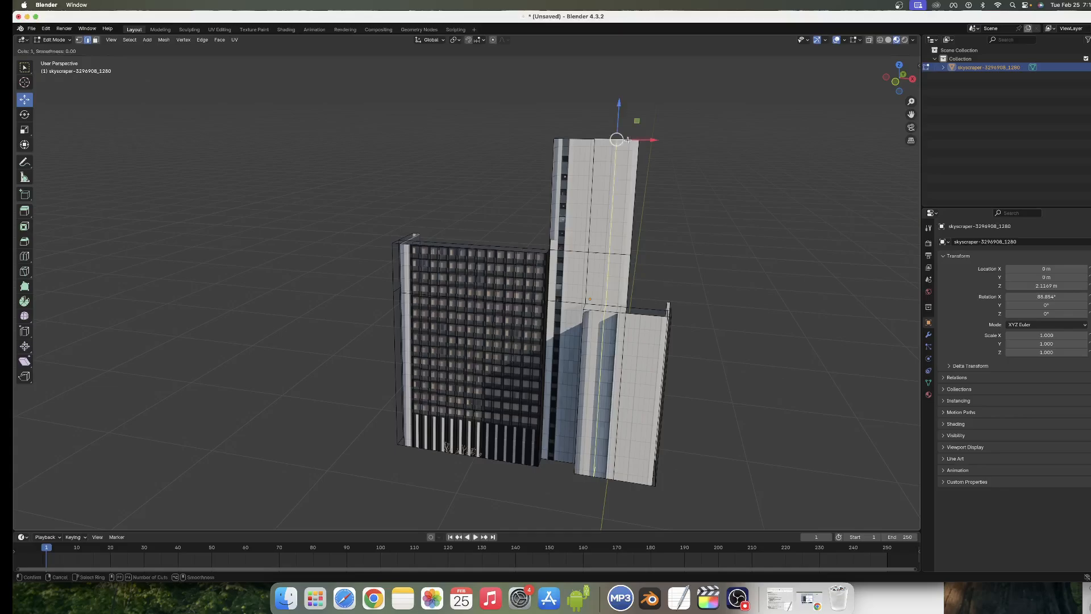
left_click(616, 139)
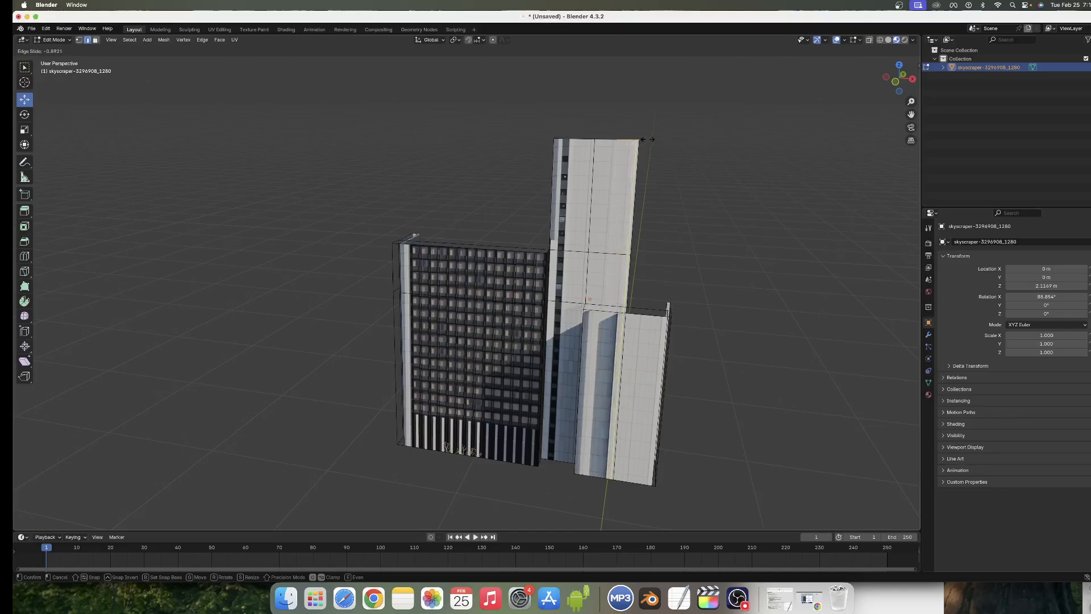
left_click(648, 139)
- In face selection mode, select the two narrow strip faces along the tall tower's right edge and extrude them backward as a side wall
scroll(629, 143, "up", 7, "ctrl")
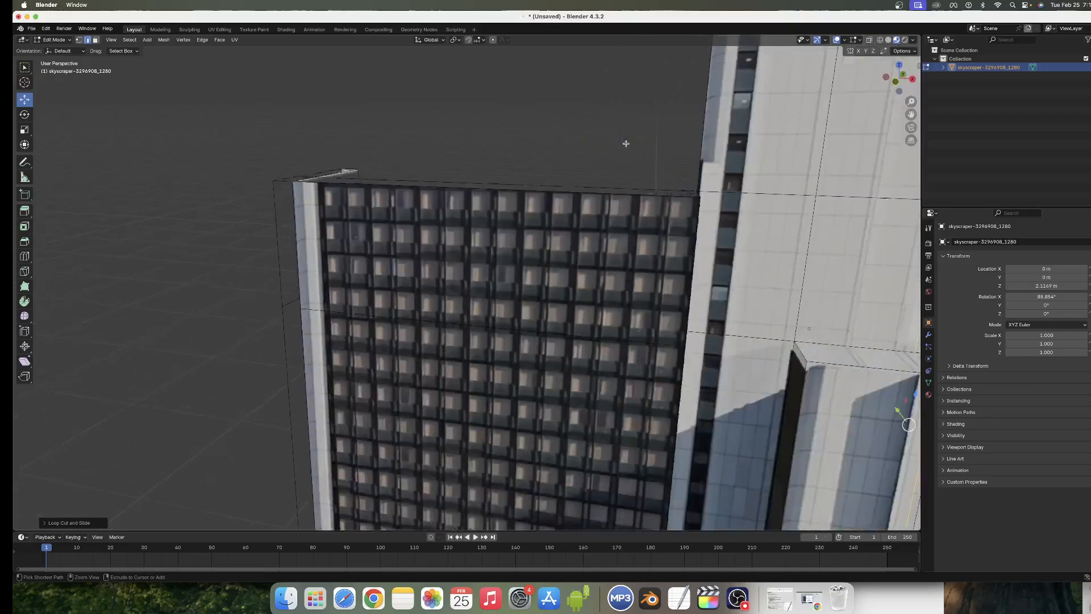
scroll(627, 143, "right", 7, "shift")
scroll(627, 143, "down", 10, "ctrl")
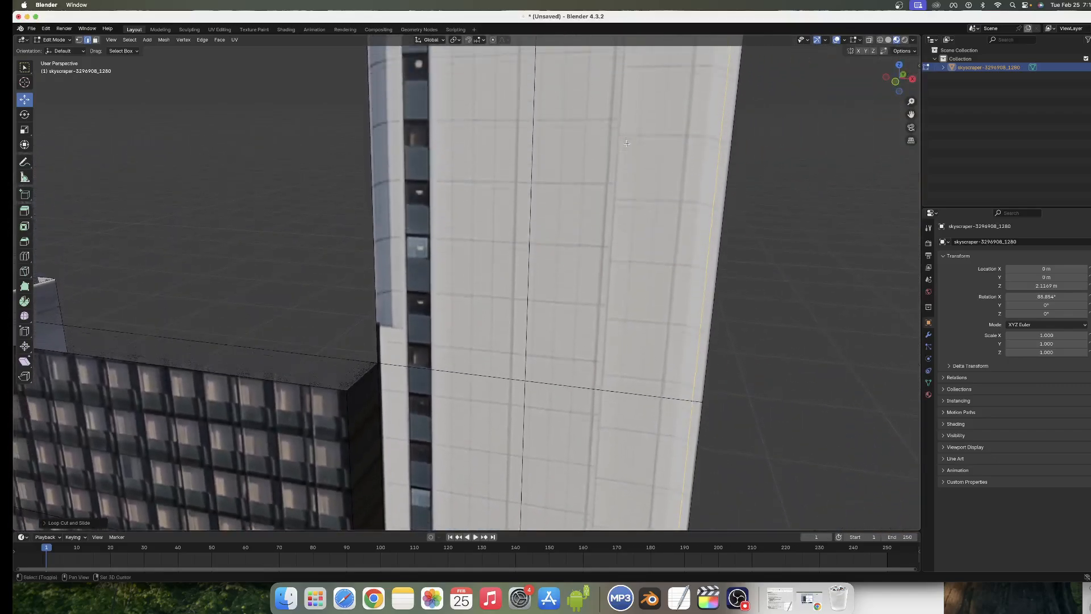
scroll(626, 143, "up", 4, "ctrl")
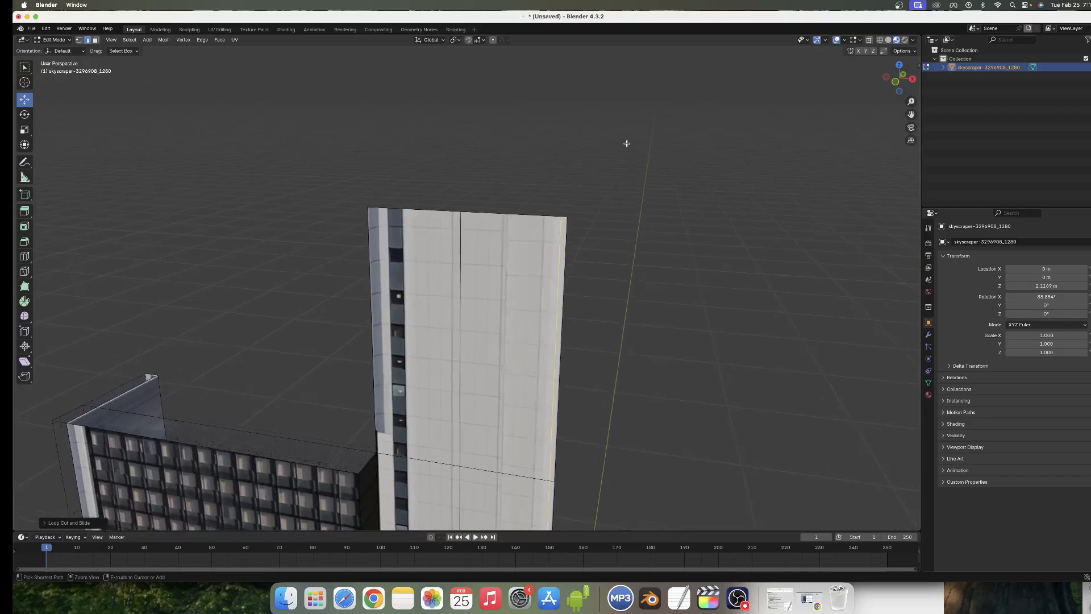
left_click(96, 41)
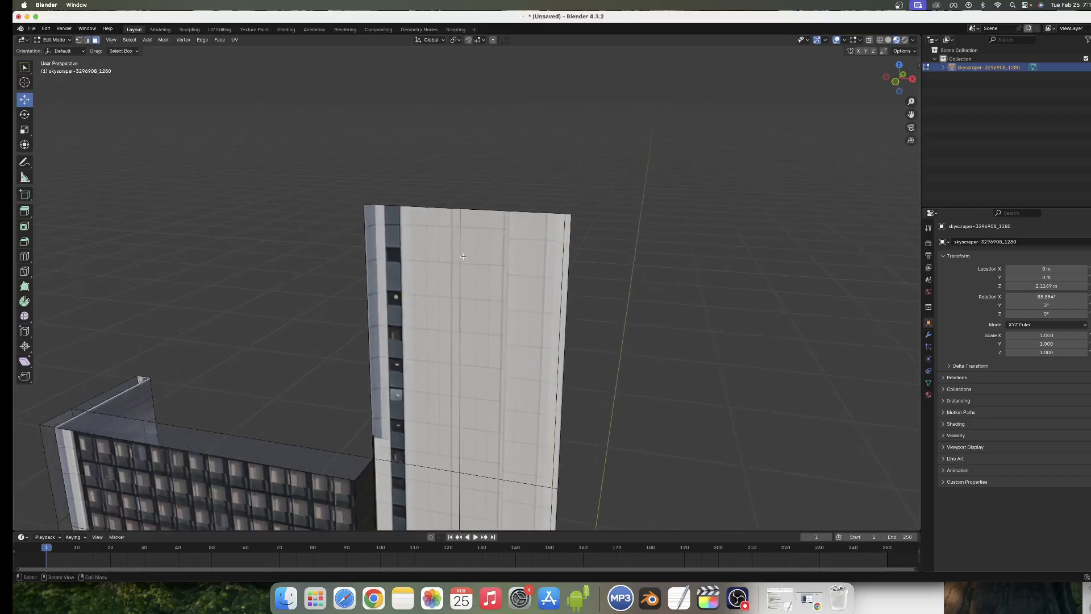
left_click(563, 286)
scroll(564, 286, "down", 7, "shift")
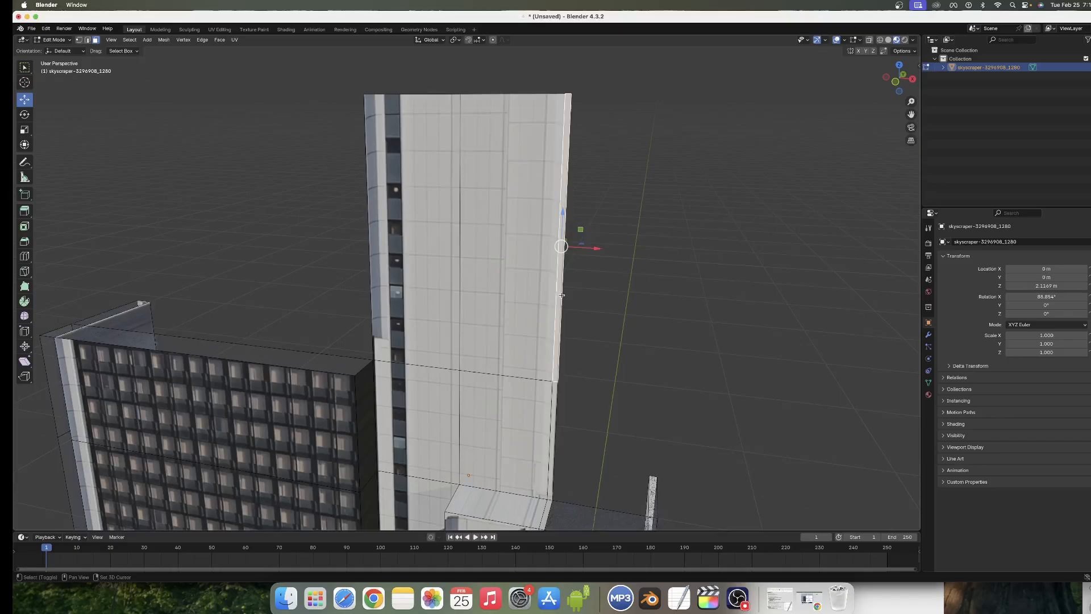
left_click(555, 379, "shift")
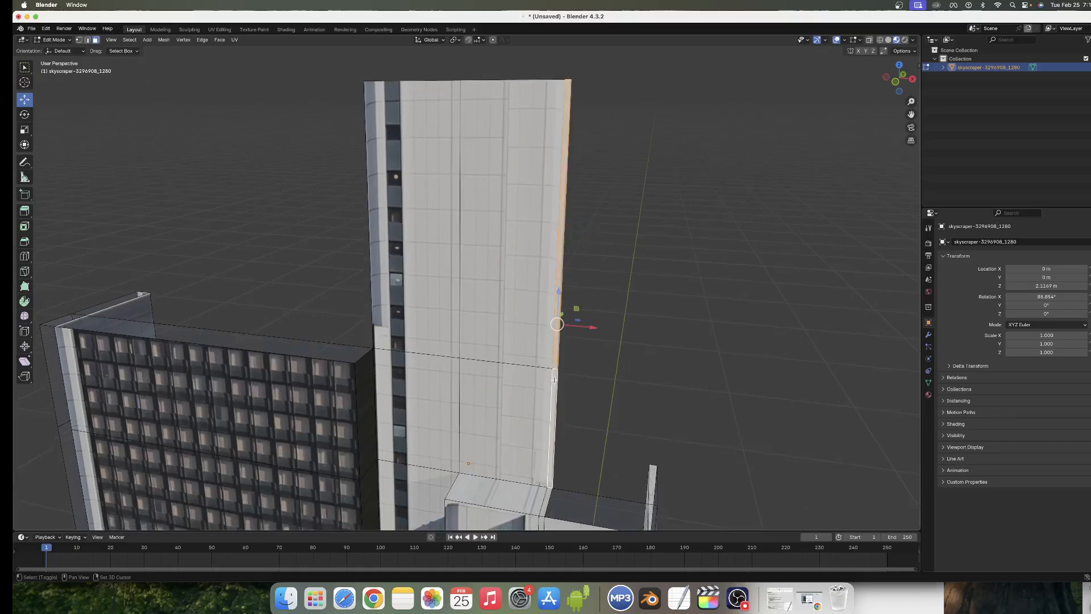
scroll(559, 367, "right", 10)
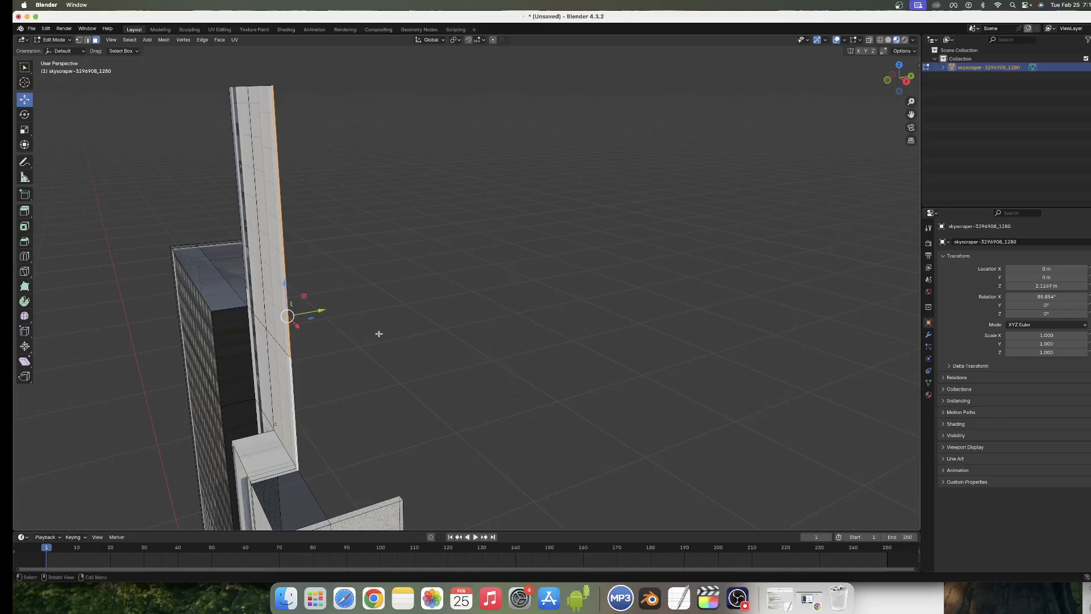
key("e")
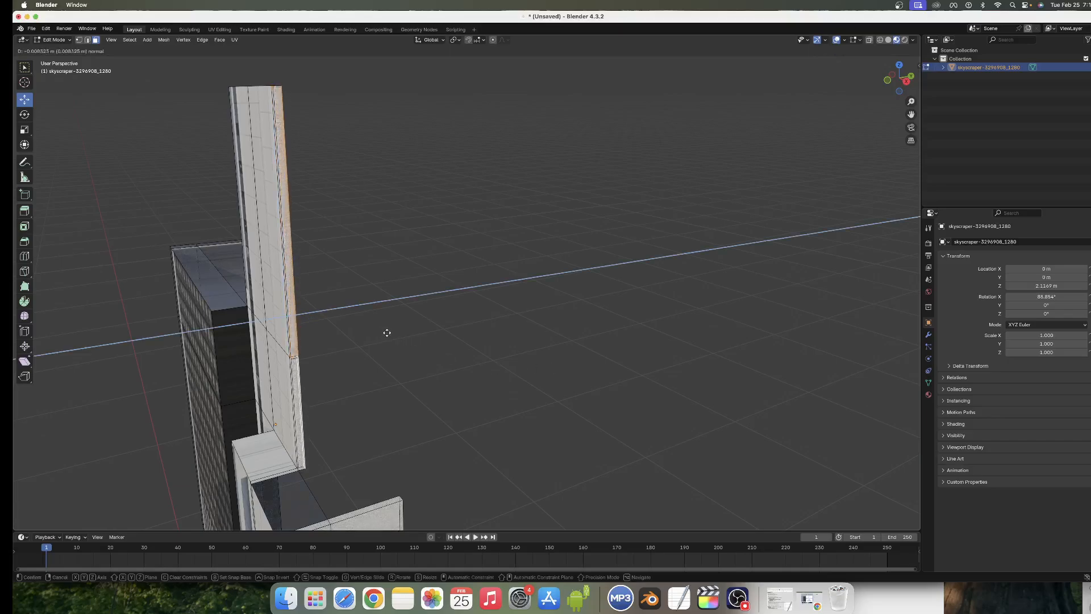
left_click(446, 329)
- Examine the side walls of the tall tower, low white building and dark building from the front, sides and behind
scroll(401, 376, "left", 10)
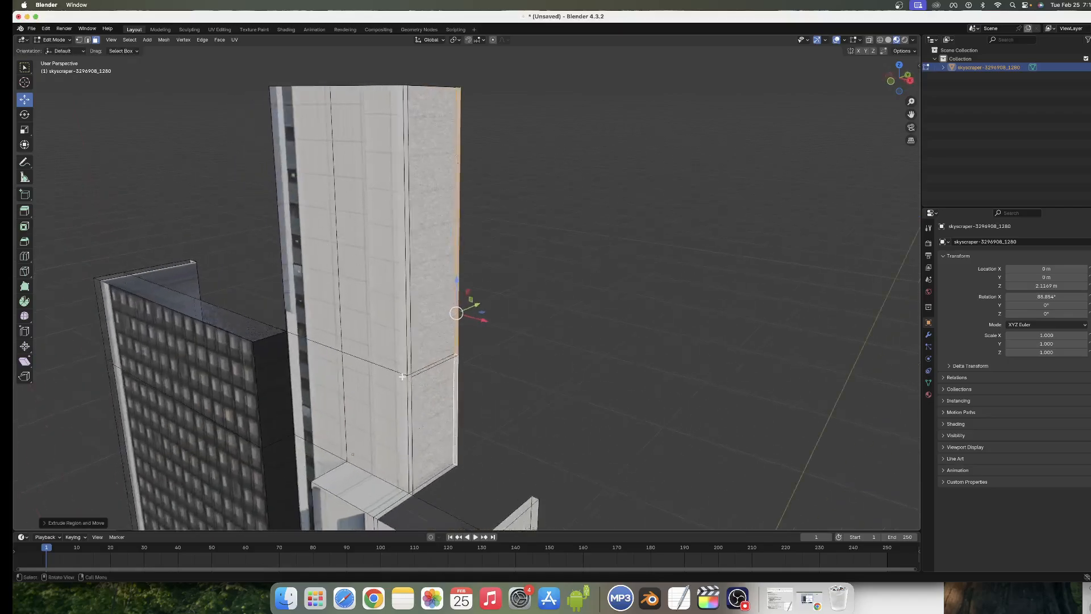
scroll(398, 376, "down", 3, "shift")
scroll(399, 376, "down", 5, "shift")
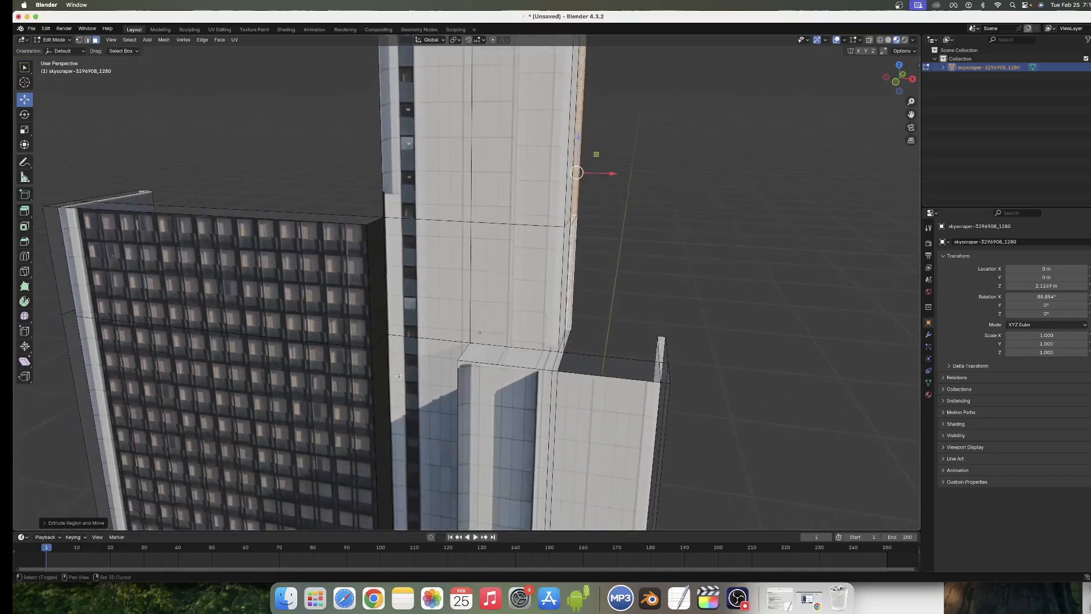
scroll(397, 376, "down", 6)
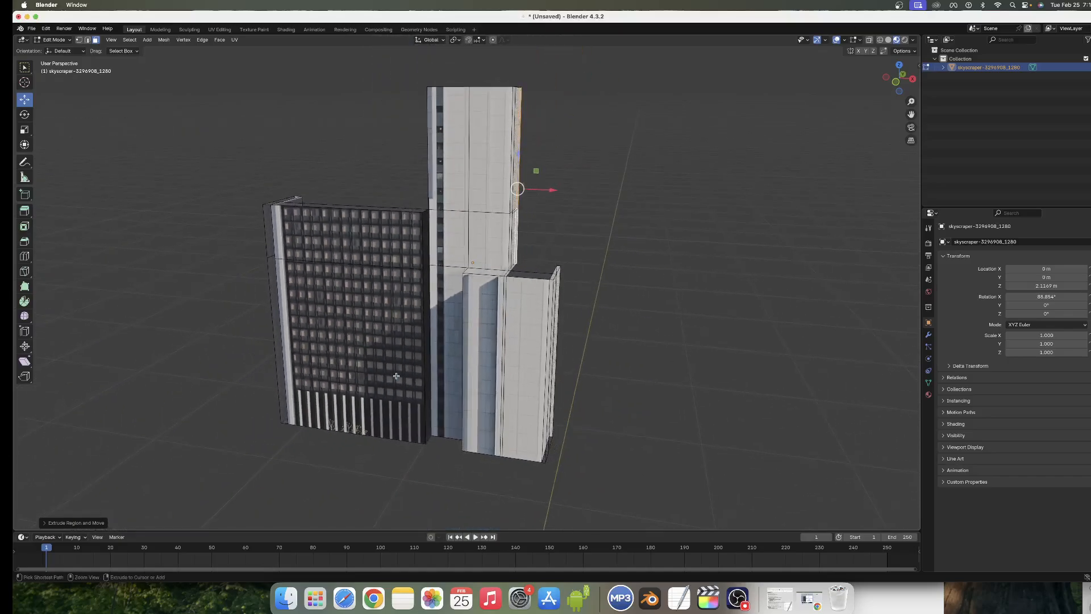
scroll(393, 375, "down", 6)
scroll(393, 375, "right", 3)
scroll(394, 375, "up", 3)
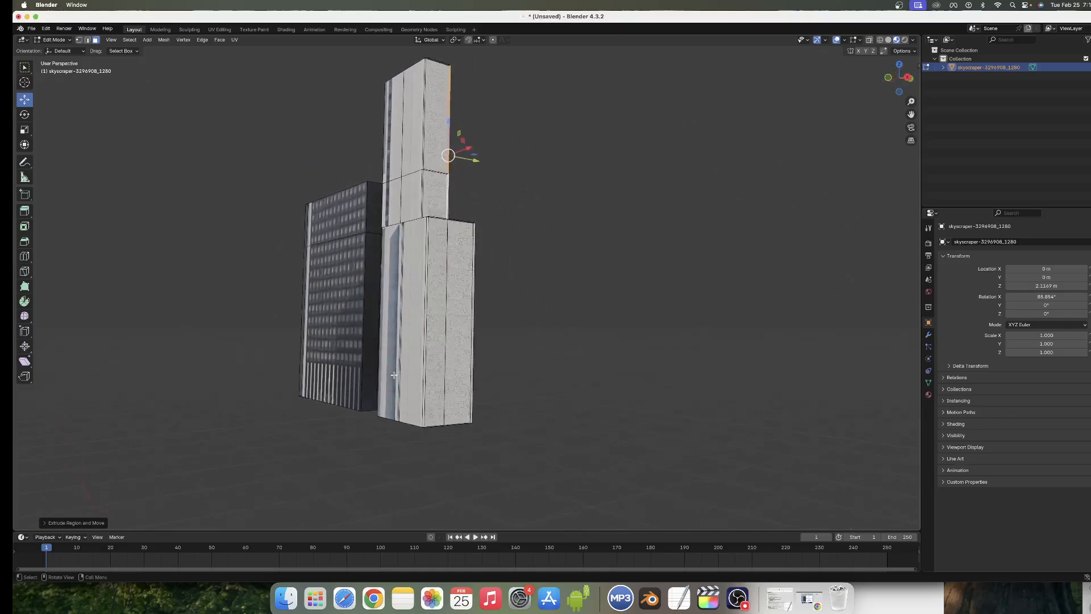
scroll(394, 375, "left", 6)
scroll(394, 375, "right", 10)
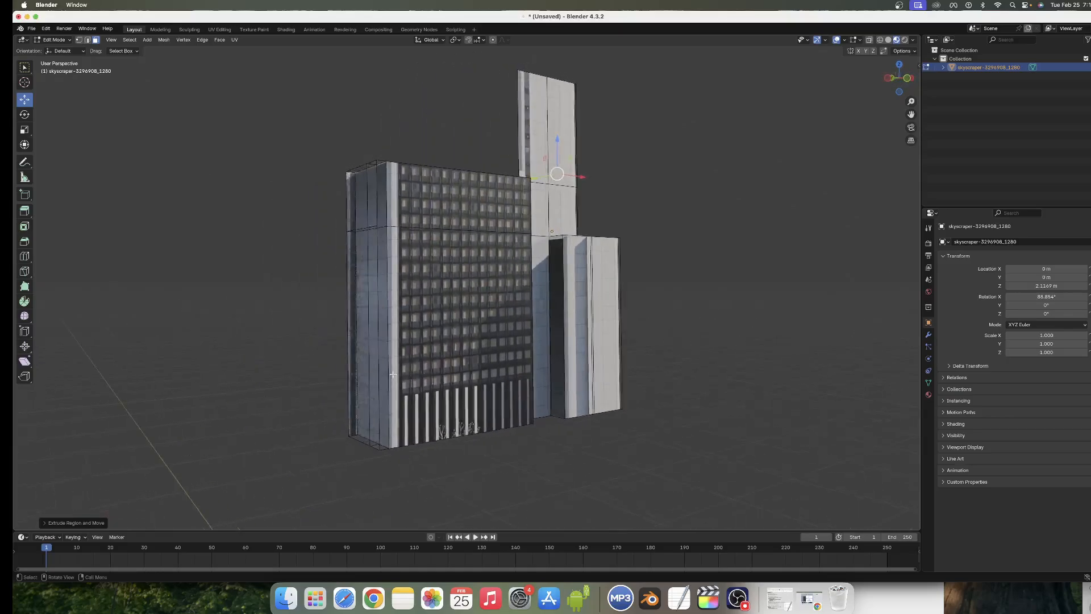
scroll(394, 374, "left", 10)
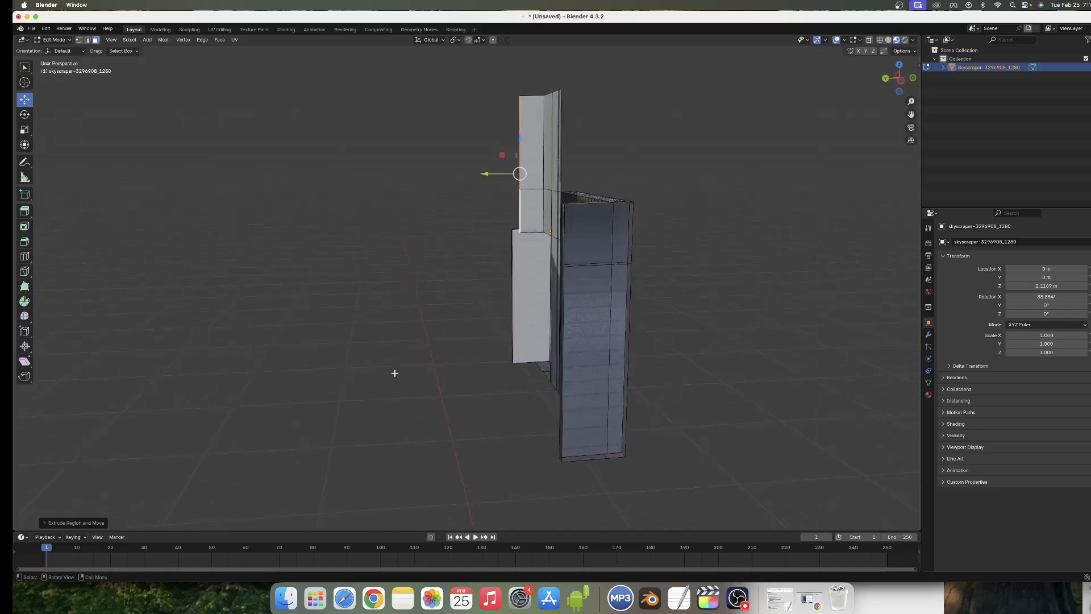
scroll(395, 373, "right", 4)
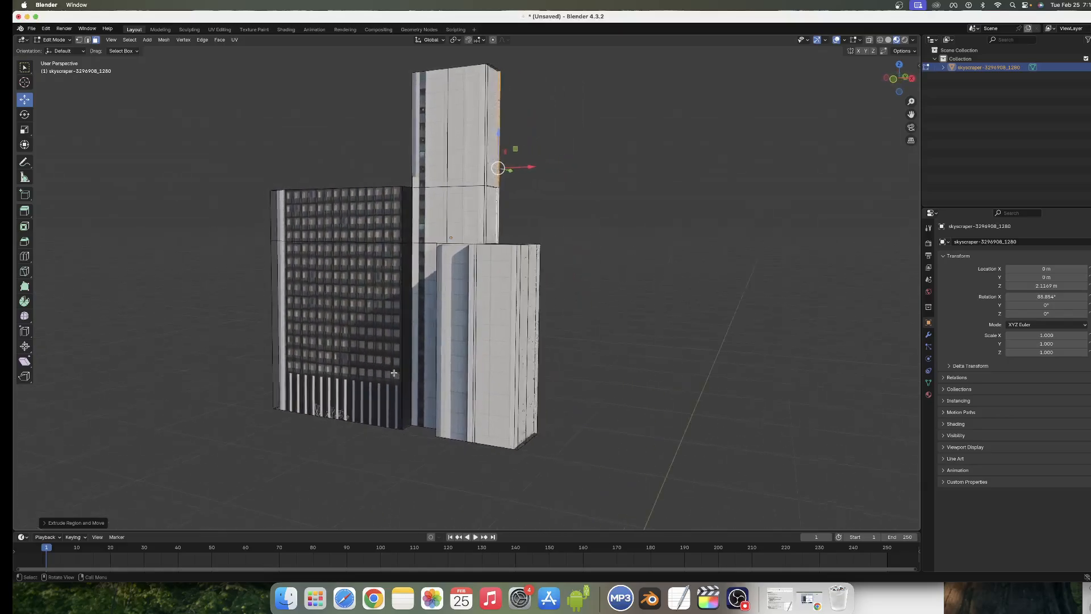
scroll(394, 372, "up", 6, "ctrl")
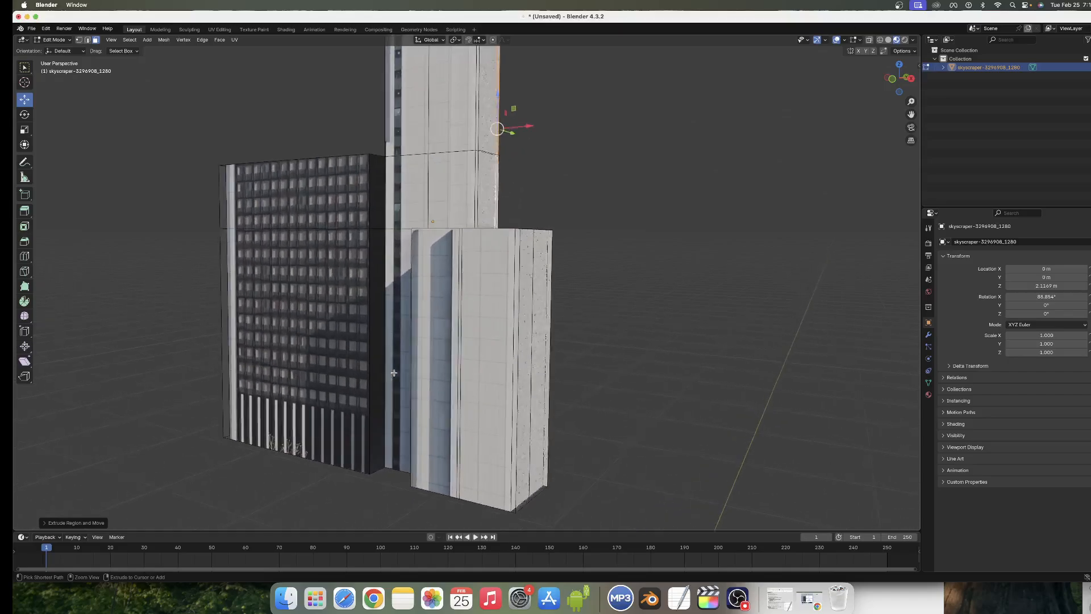
scroll(394, 373, "left", 2, "shift")
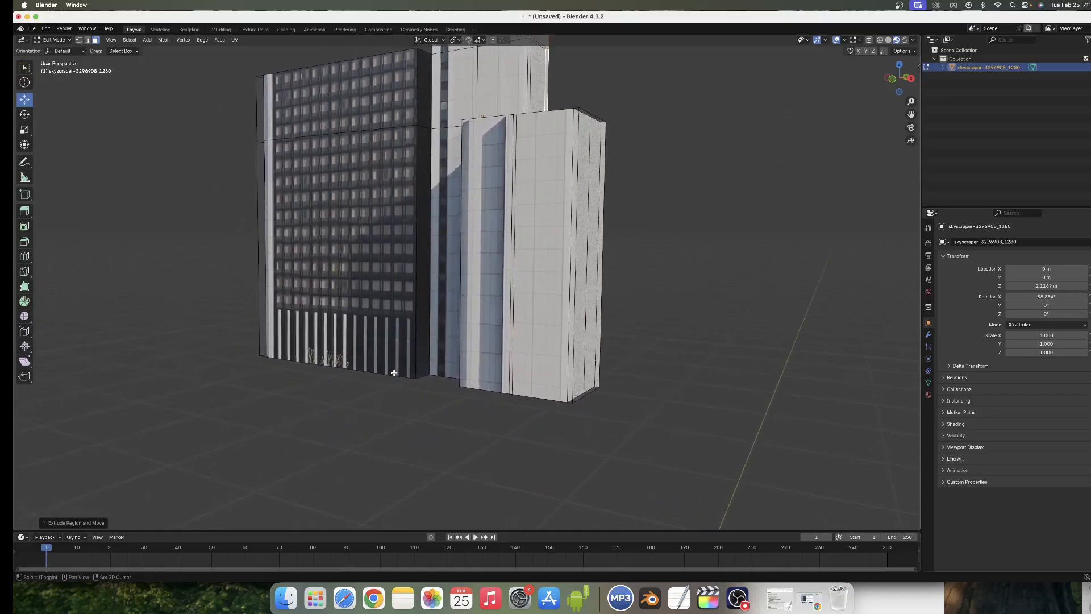
scroll(394, 372, "down", 4, "ctrl")
scroll(394, 372, "up", 1, "ctrl")
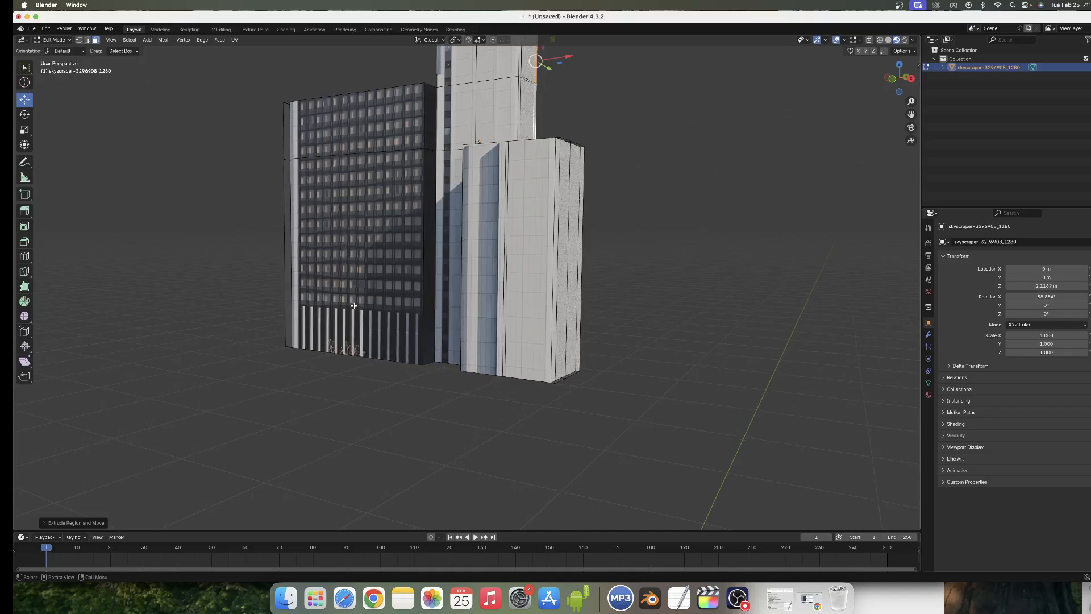
scroll(371, 273, "down", 3)
scroll(373, 271, "up", 5)
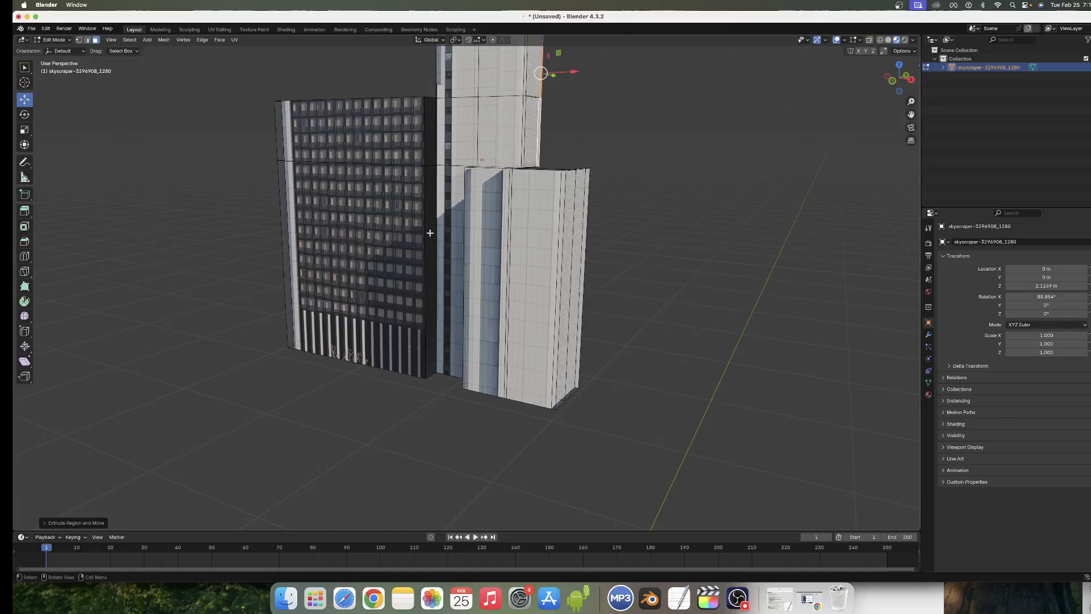
scroll(430, 233, "right", 3)
scroll(430, 233, "left", 5)
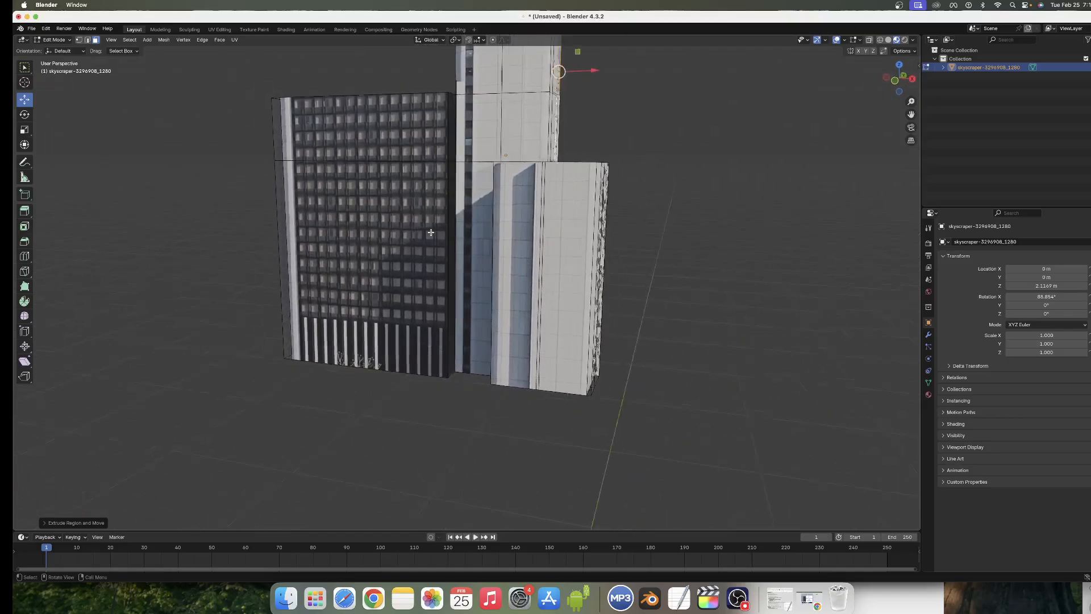
scroll(431, 232, "right", 3)
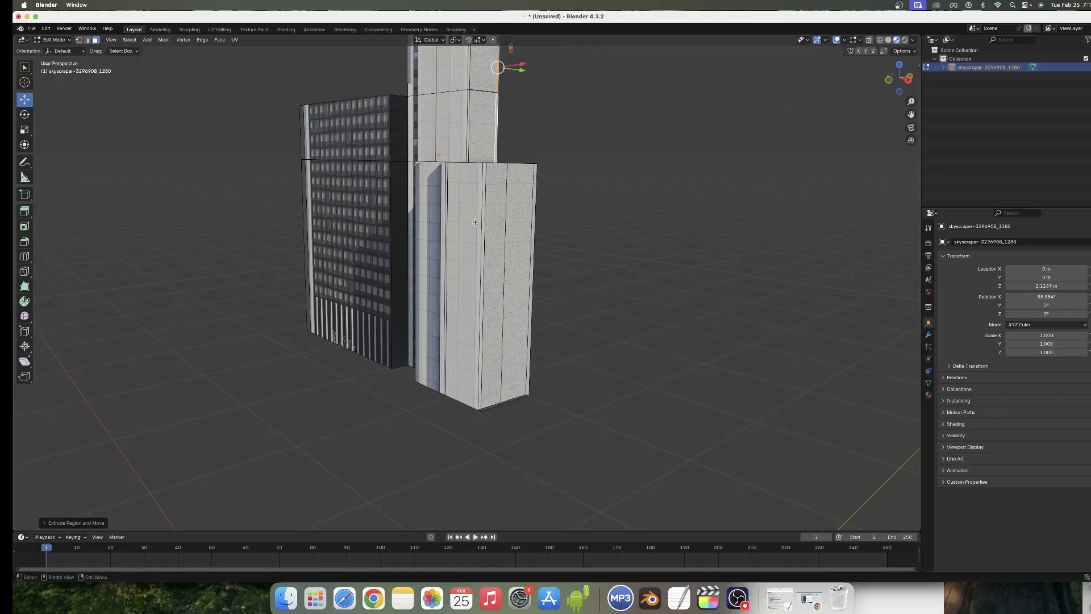
scroll(460, 213, "right", 5)
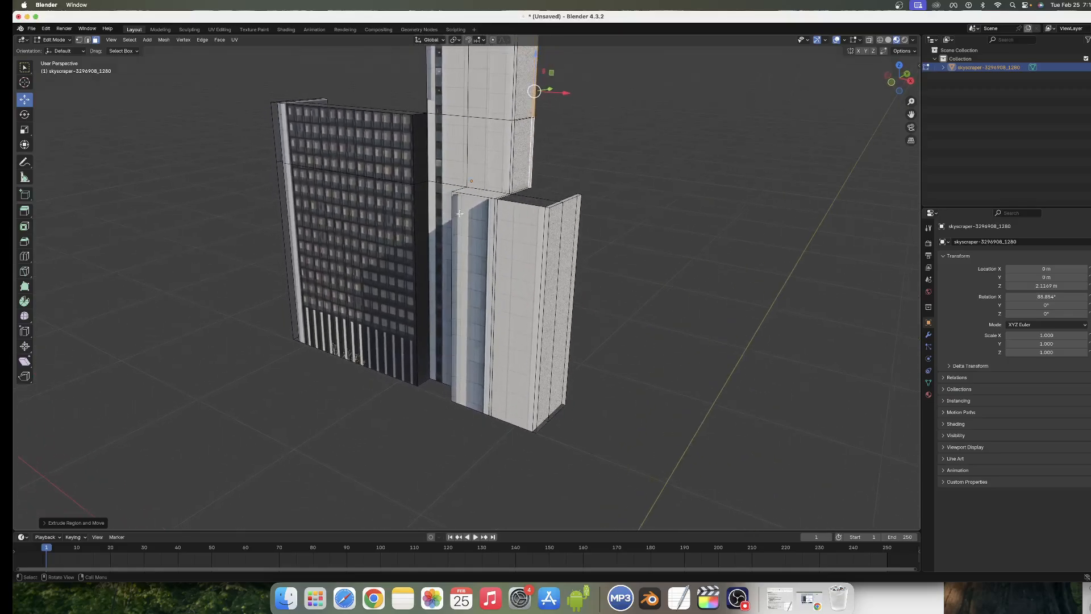
- Return the building mesh to Object Mode and view it from the front
key("Tab")
scroll(484, 251, "left", 5)
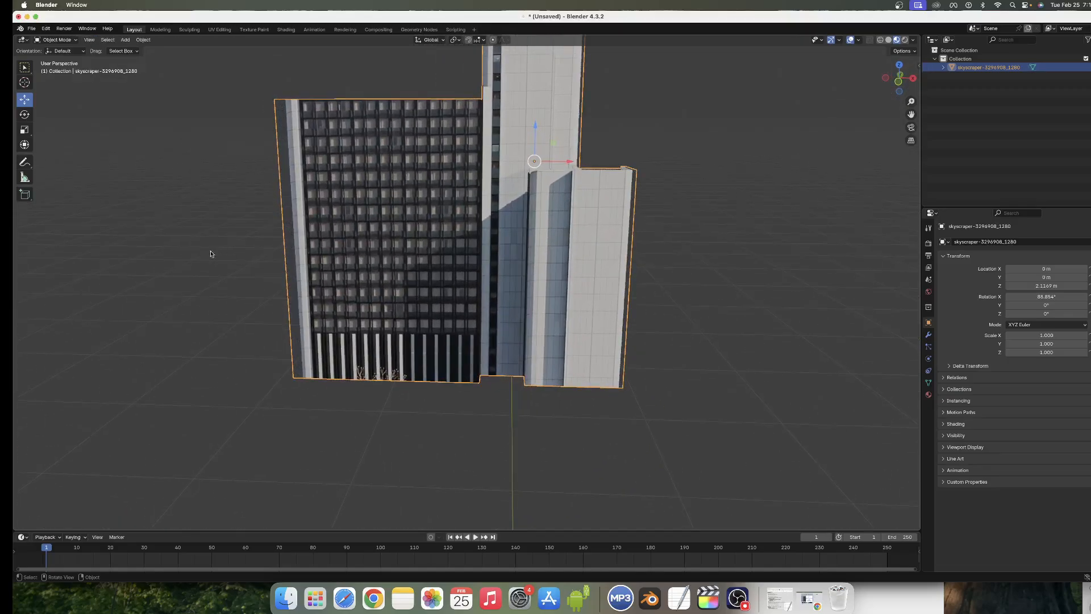